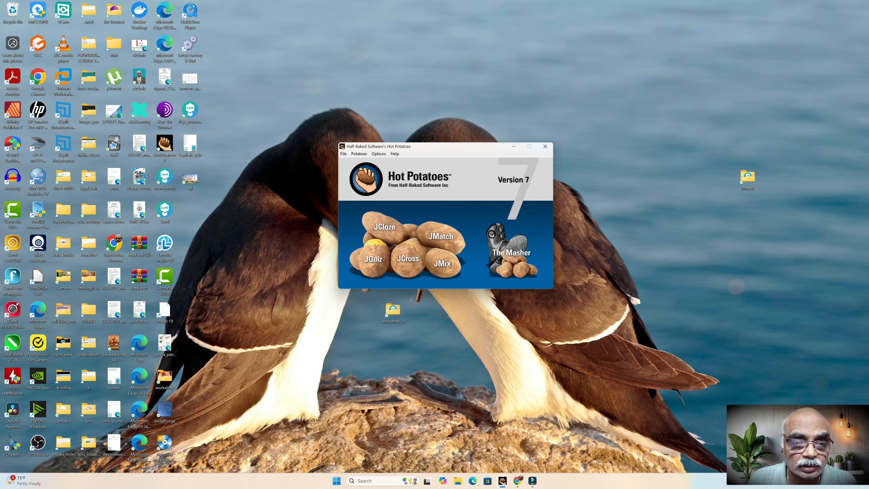
Step: Start a new JQuiz exercise titled "Quiz" and try to insert a picture into question 1
{"action": "left_click", "coordinate": [373, 258]}
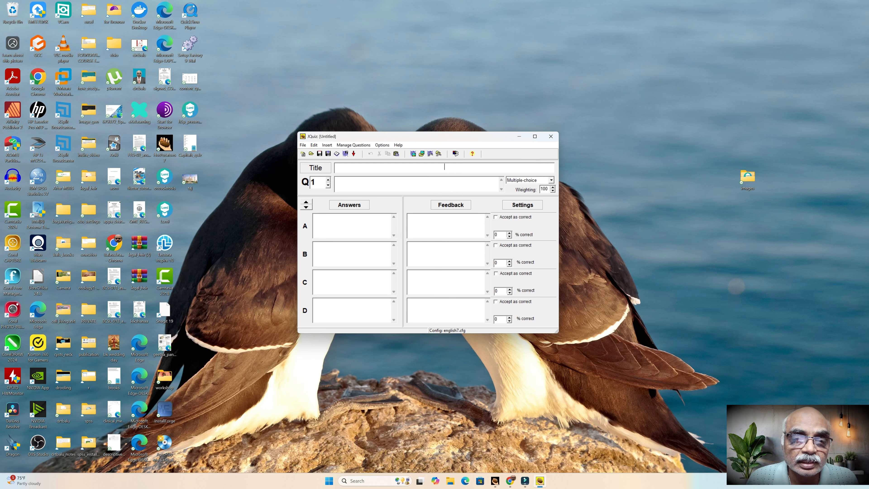
{"action": "type", "text": "Qui"}
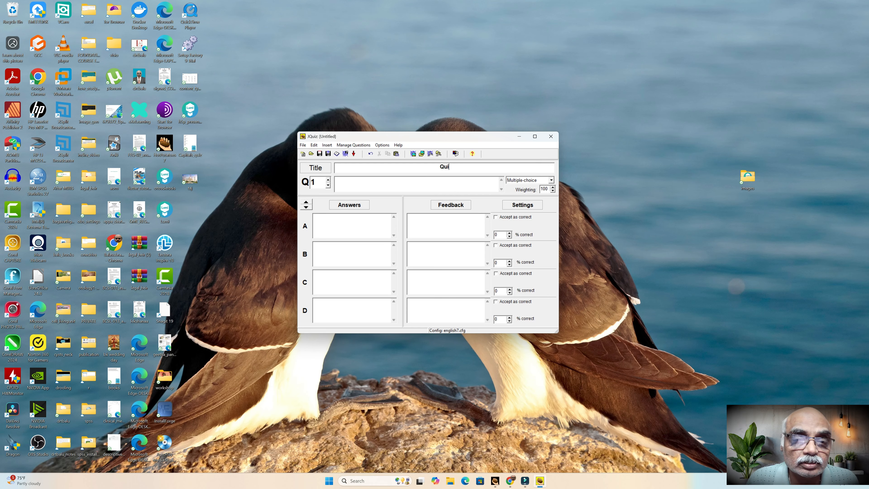
{"action": "type", "text": "z"}
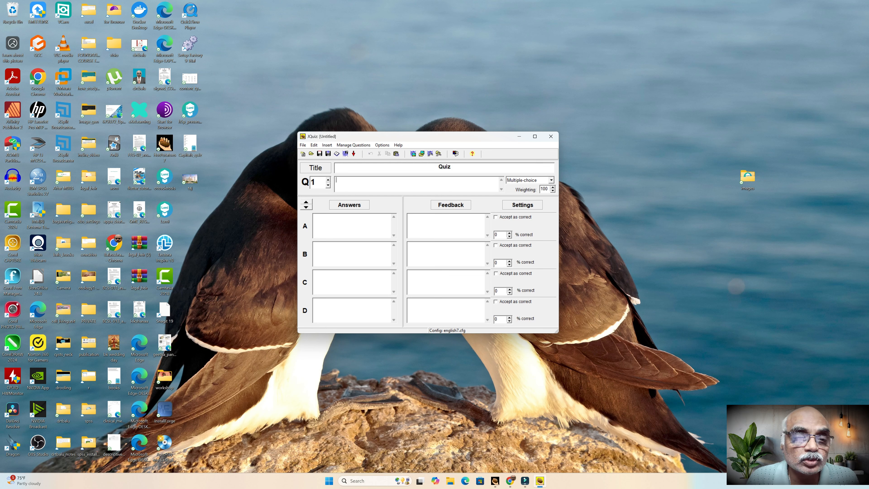
{"action": "left_click", "coordinate": [422, 154]}
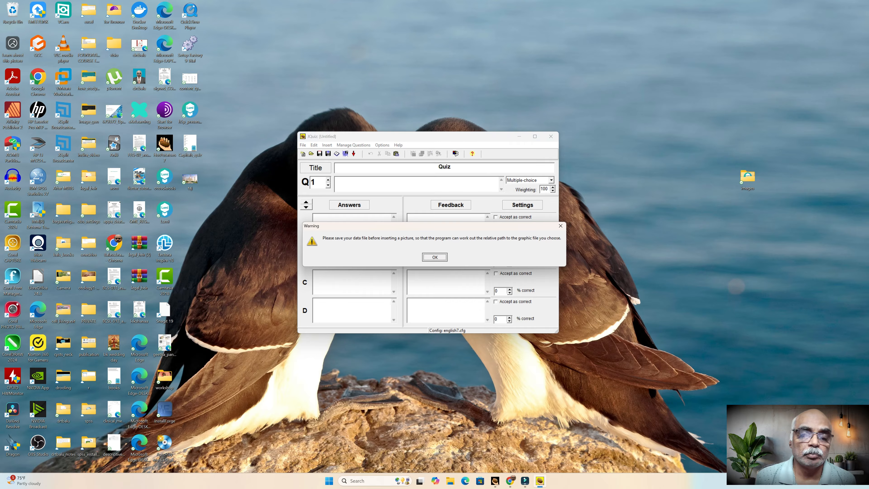
{"action": "key", "text": "Return"}
Step: Start saving the quiz under a new file name and choose the Desktop folder as its location
{"action": "left_click", "coordinate": [303, 145]}
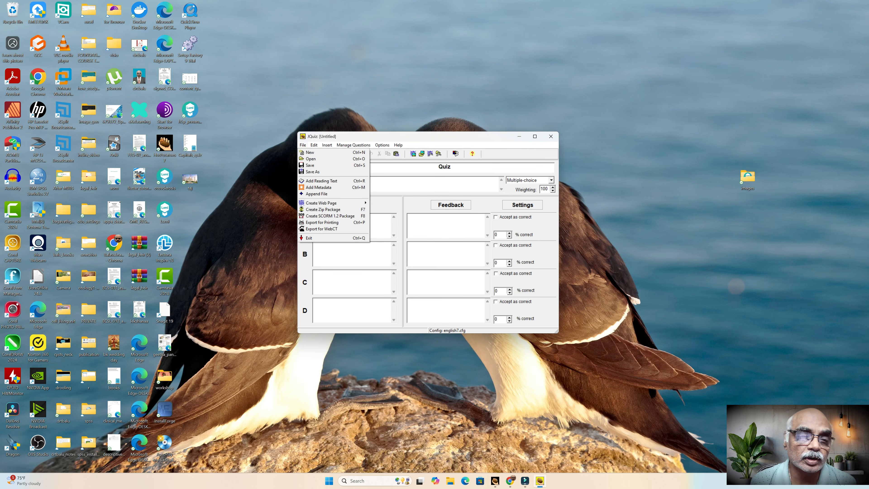
{"action": "left_click", "coordinate": [312, 171]}
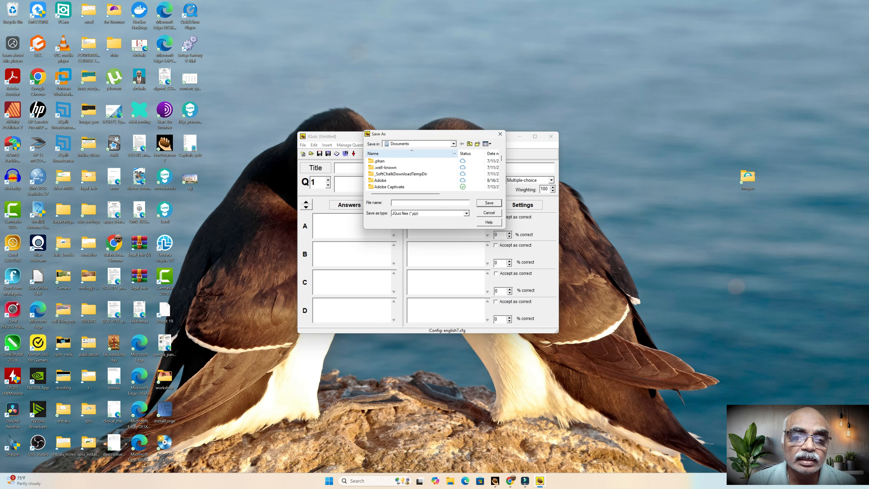
{"action": "left_click", "coordinate": [453, 143]}
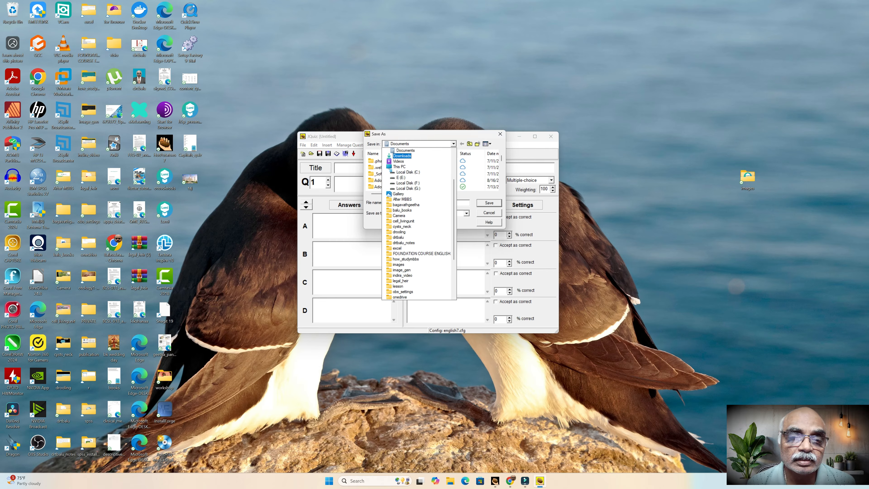
{"action": "left_click_drag", "start_coordinate": [454, 191], "coordinate": [454, 164]}
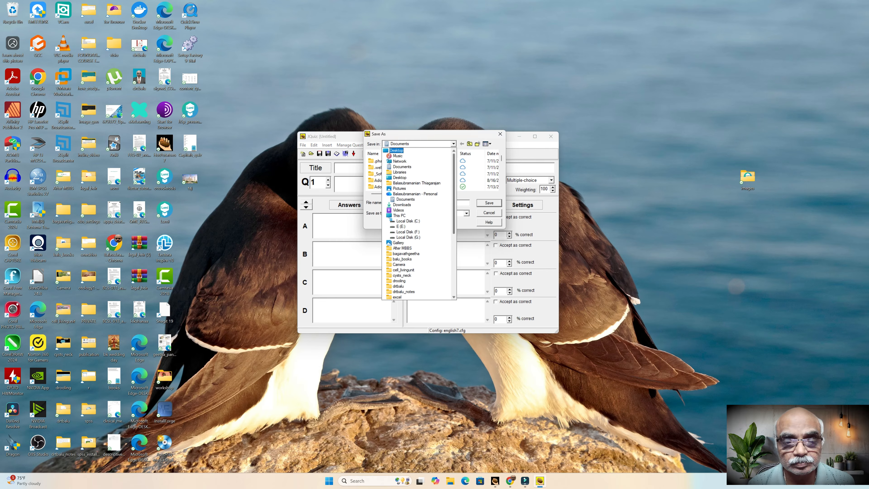
{"action": "left_click", "coordinate": [397, 150]}
{"action": "left_click", "coordinate": [430, 202]}
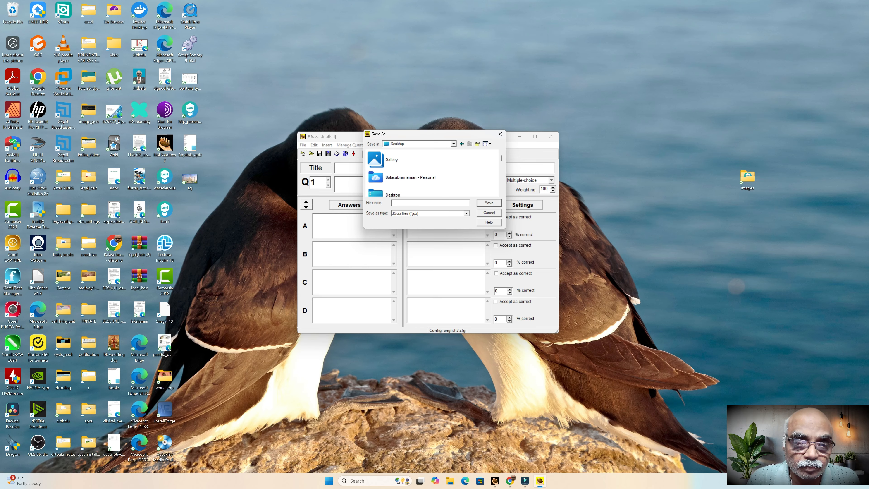
{"action": "scroll", "coordinate": [440, 191], "scroll_direction": "down", "scroll_amount": 2}
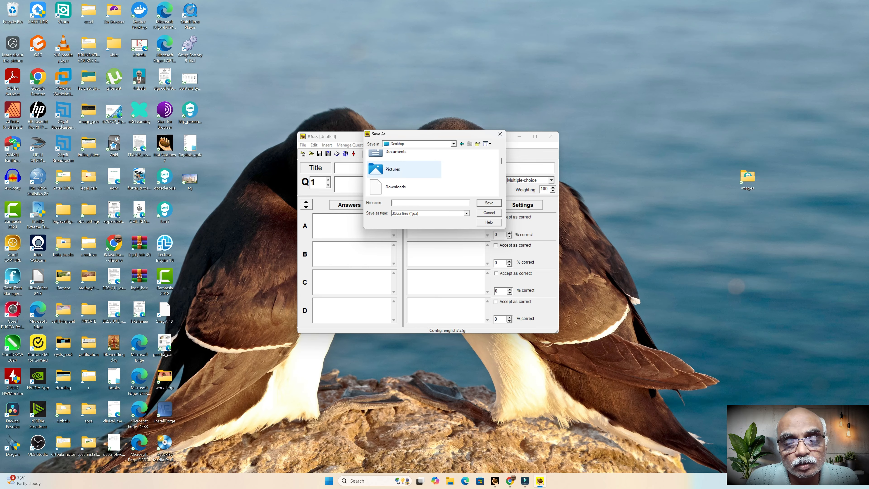
{"action": "double_click", "coordinate": [390, 165]}
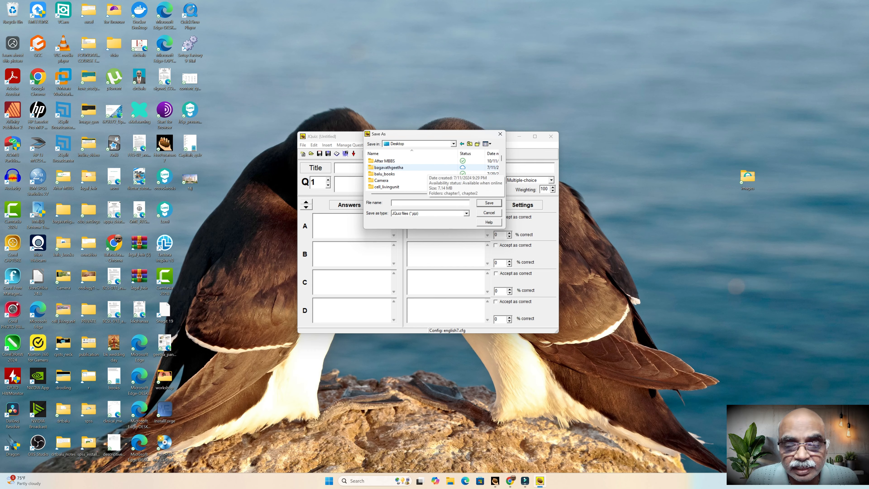
Step: Save the quiz data file in the Desktop folder as quiz
{"action": "mouse_move", "coordinate": [426, 194]}
{"action": "left_mouse_down"}
{"action": "mouse_move", "coordinate": [464, 193]}
{"action": "mouse_move", "coordinate": [424, 194]}
{"action": "left_mouse_up"}
{"action": "scroll", "coordinate": [418, 187], "scroll_direction": "down", "scroll_amount": 1}
{"action": "scroll", "coordinate": [418, 187], "scroll_direction": "down", "scroll_amount": 2}
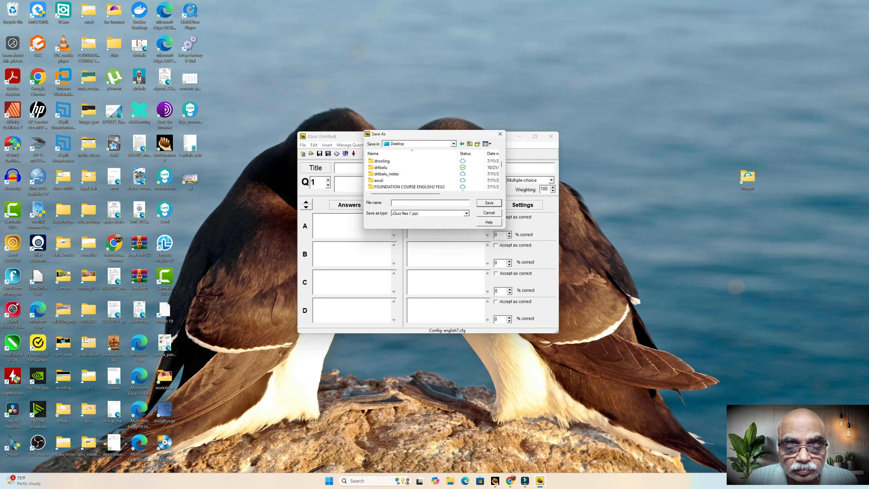
{"action": "left_click", "coordinate": [417, 187]}
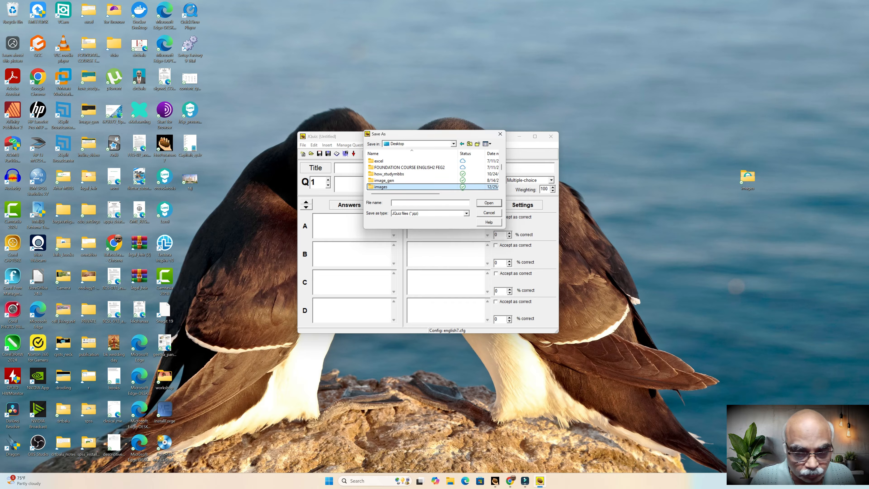
{"action": "left_click", "coordinate": [416, 203]}
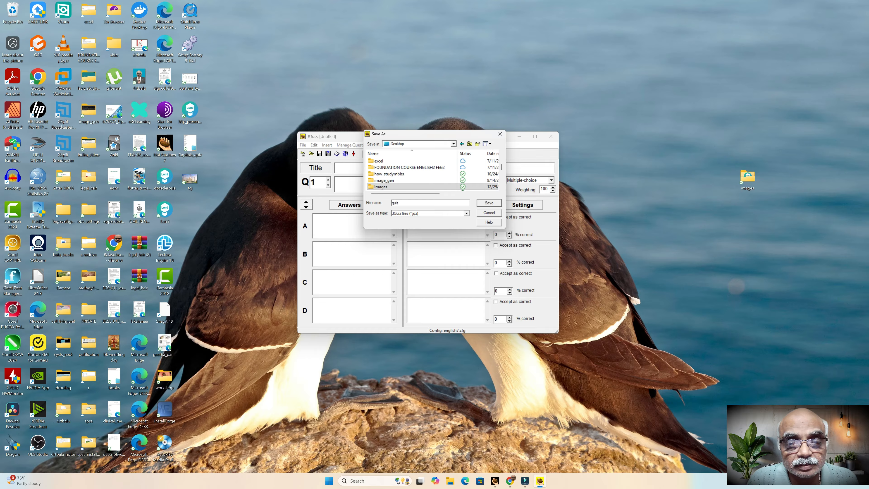
{"action": "type", "text": "quiz"}
{"action": "key", "text": "Return"}
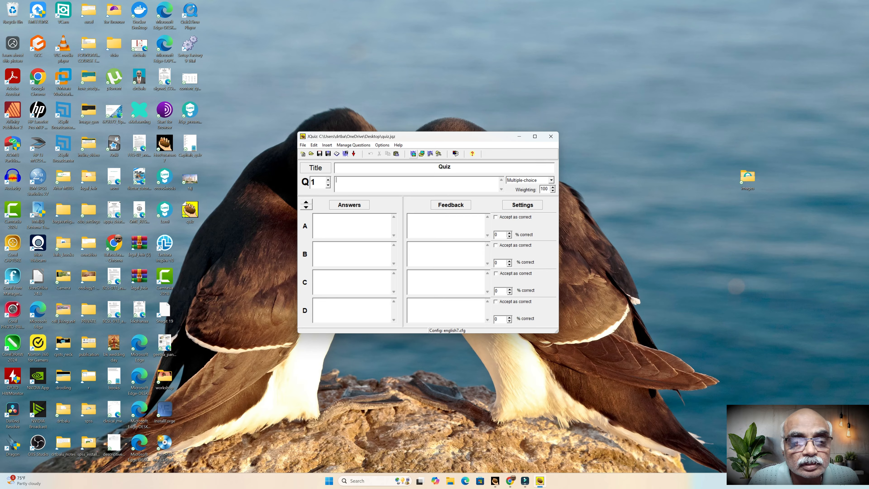
Step: Load the chorda_real picture from the Desktop's images folder for question 1
{"action": "left_click", "coordinate": [421, 153]}
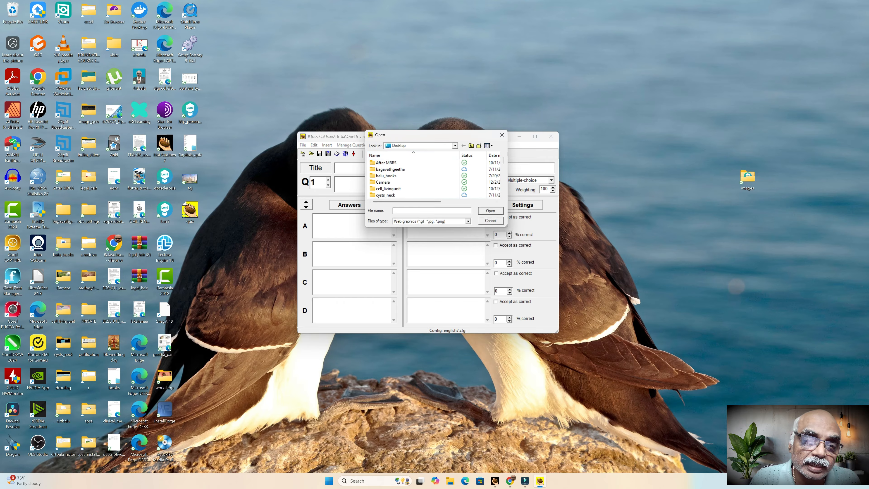
{"action": "mouse_move", "coordinate": [408, 202]}
{"action": "left_mouse_down"}
{"action": "mouse_move", "coordinate": [449, 201]}
{"action": "mouse_move", "coordinate": [406, 202]}
{"action": "left_mouse_up"}
{"action": "scroll", "coordinate": [410, 178], "scroll_direction": "down", "scroll_amount": 3}
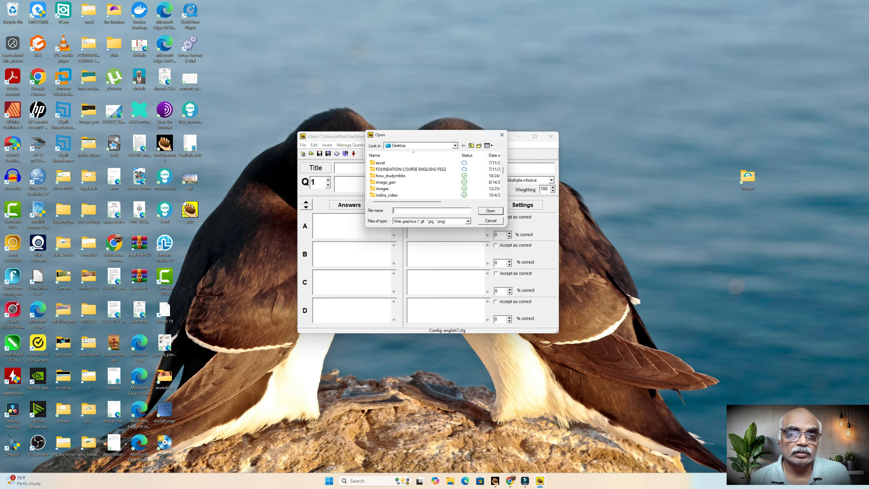
{"action": "left_click", "coordinate": [382, 189]}
{"action": "double_click", "coordinate": [382, 188]}
{"action": "left_click", "coordinate": [422, 174]}
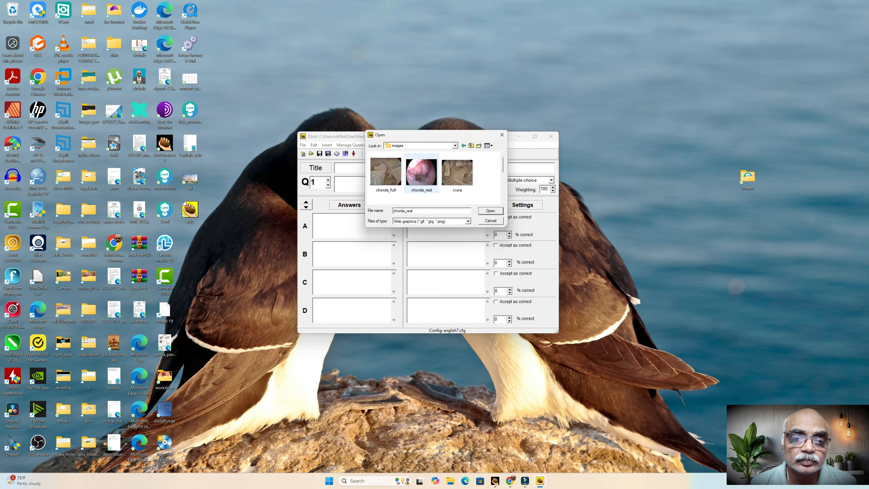
{"action": "left_click", "coordinate": [490, 211]}
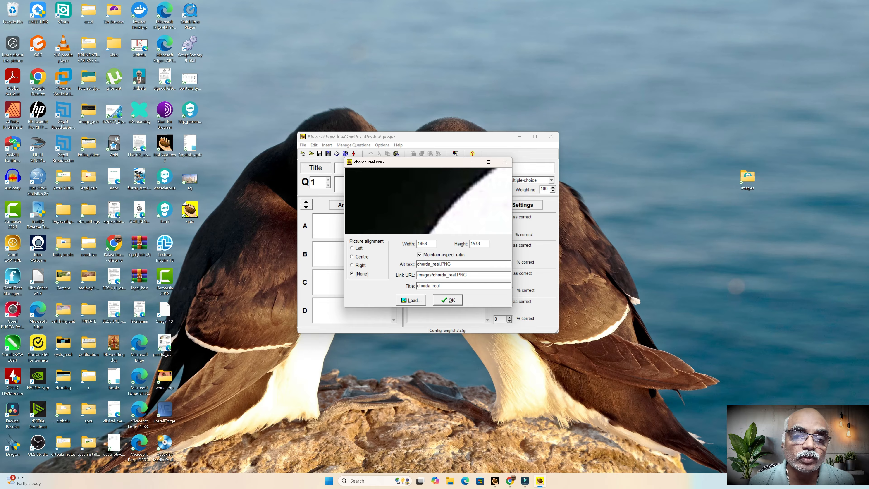
Step: Set the picture alignment to Left, load chorda_real again and insert it into question 1
{"action": "left_click", "coordinate": [358, 248]}
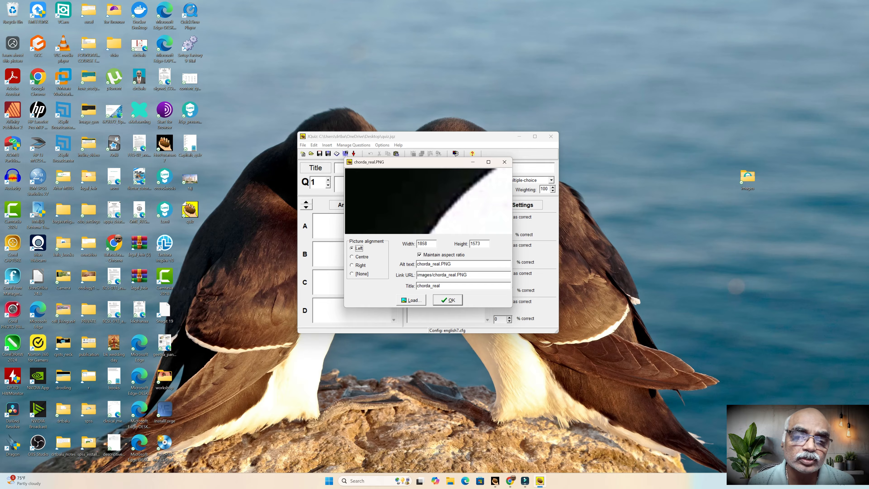
{"action": "left_click", "coordinate": [411, 299]}
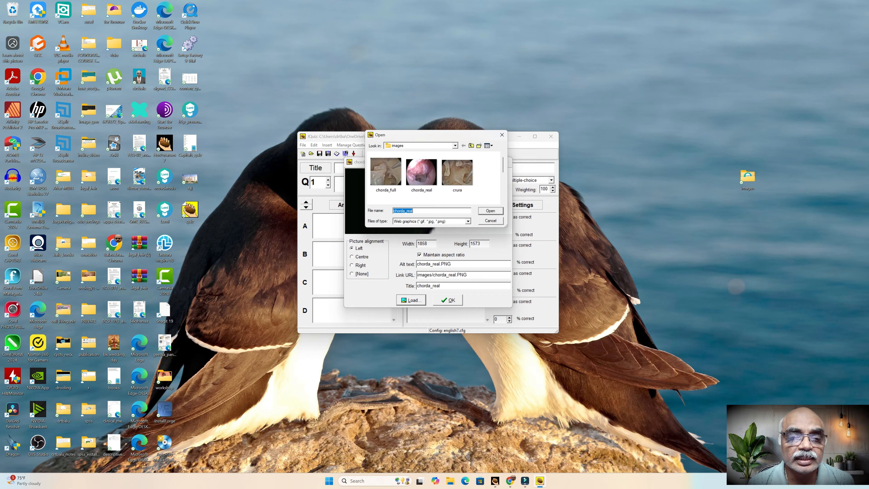
{"action": "key", "text": "Return"}
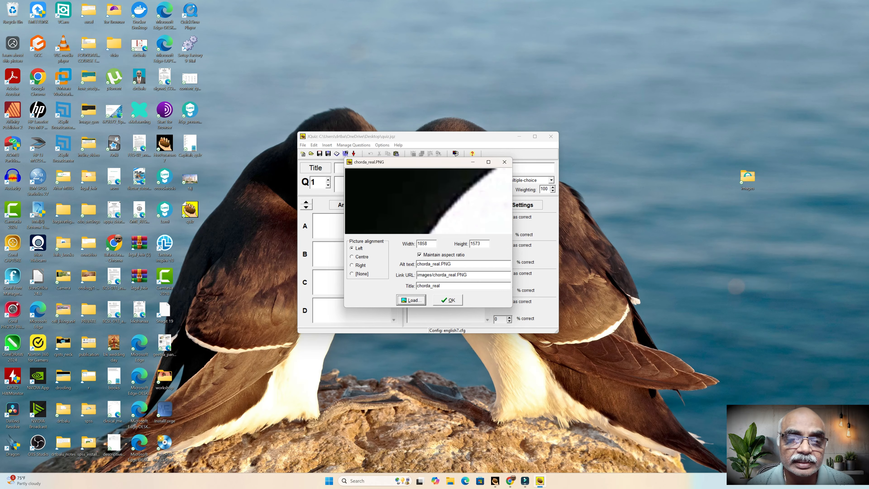
{"action": "left_click", "coordinate": [448, 300]}
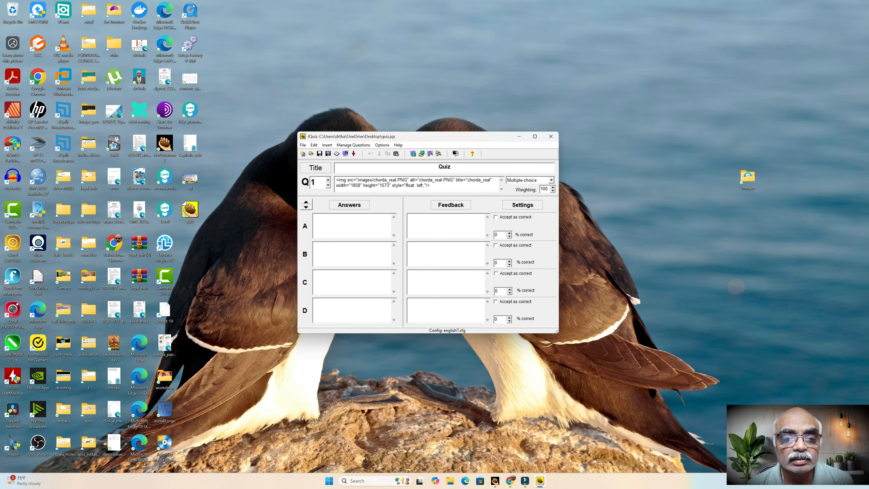
Step: Add the question text "Name the structure shown in the image" on a new line below the picture code
{"action": "key", "text": "Return"}
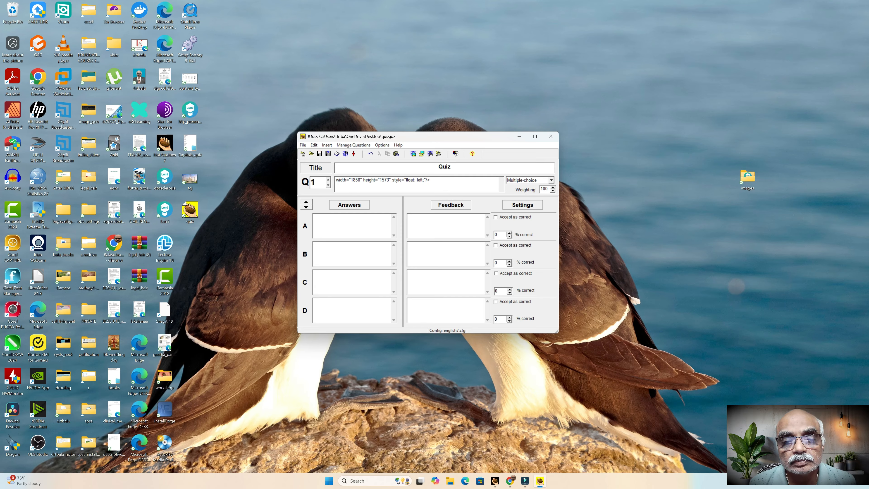
{"action": "type", "text": "Name"}
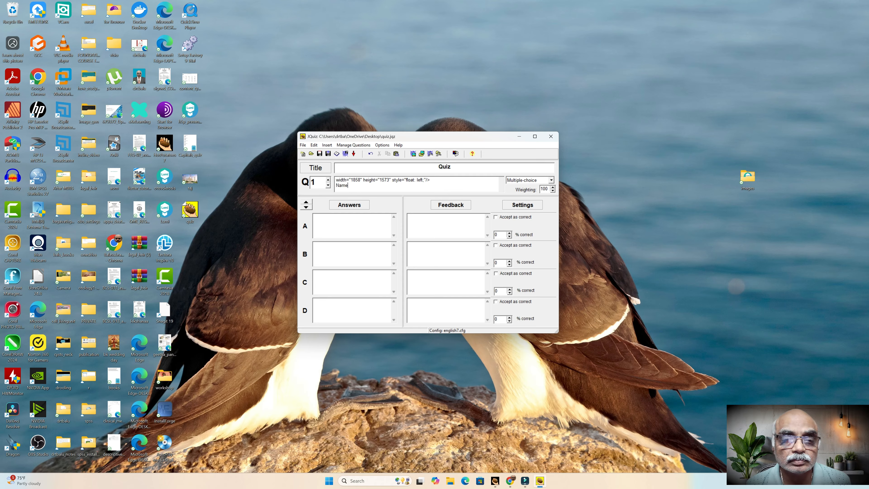
{"action": "type", "text": " the strucurte"}
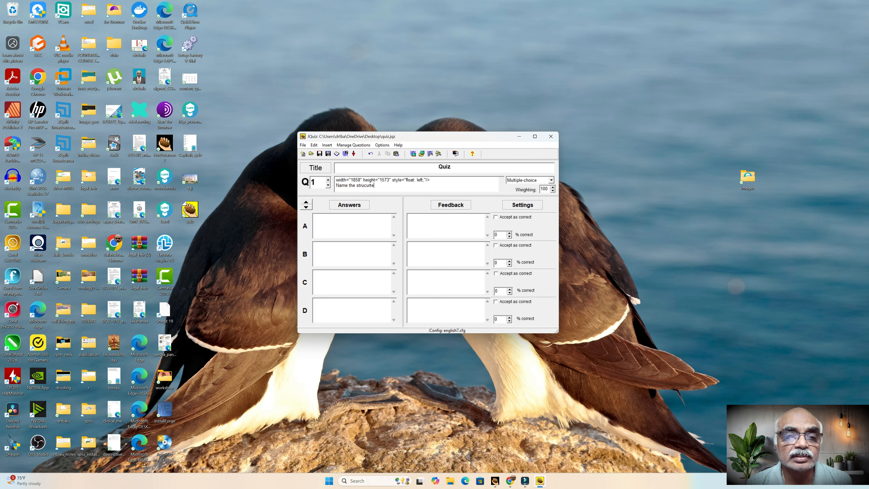
{"action": "key", "text": "BackSpace"}
{"action": "key", "text": "BackSpace"}
{"action": "key", "text": "BackSpace"}
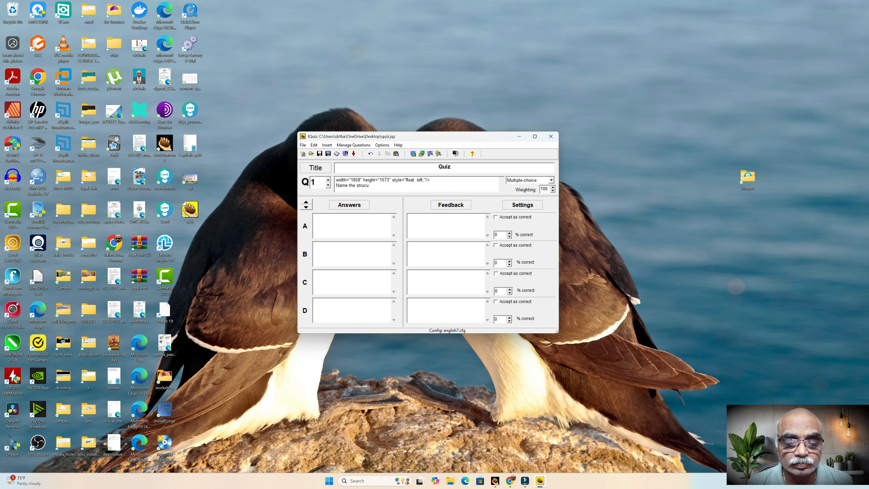
{"action": "type", "text": "re show"}
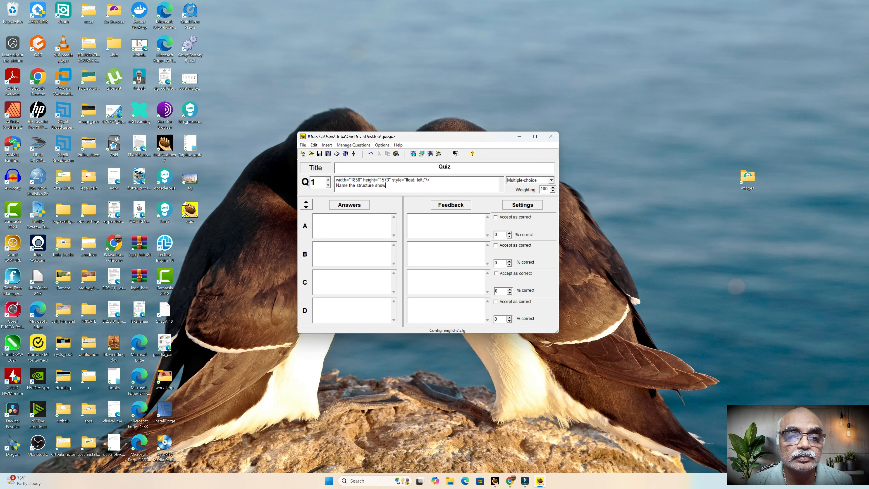
{"action": "type", "text": "n in the ima"}
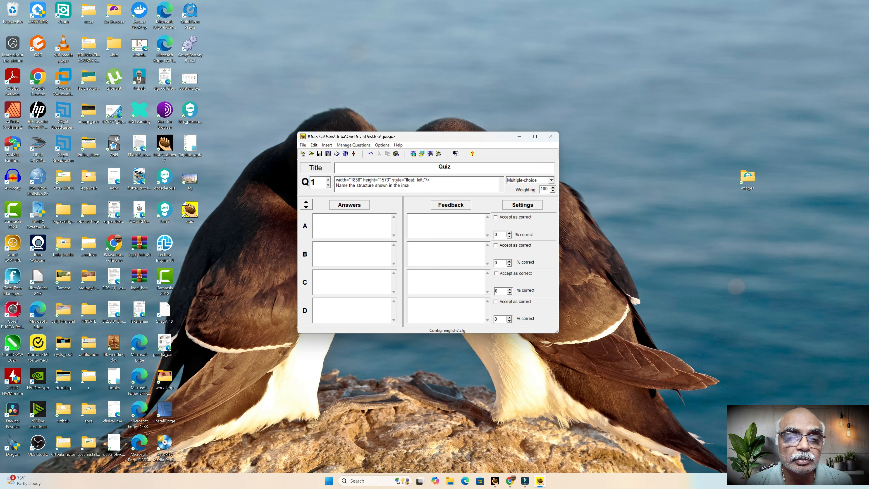
{"action": "type", "text": "d"}
{"action": "key", "text": "BackSpace"}
{"action": "type", "text": "ge"}
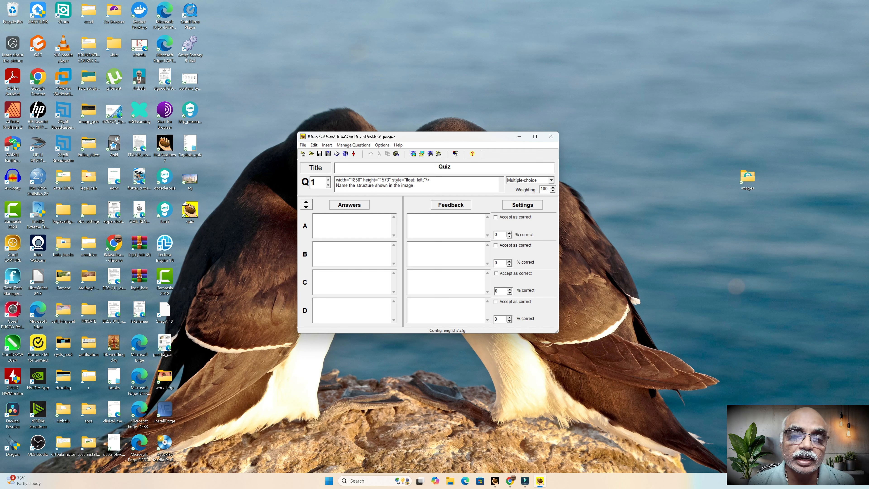
Step: Enter Chorda as answer A, accepted as correct, and Malleus as answer B
{"action": "type", "text": "Chorda"}
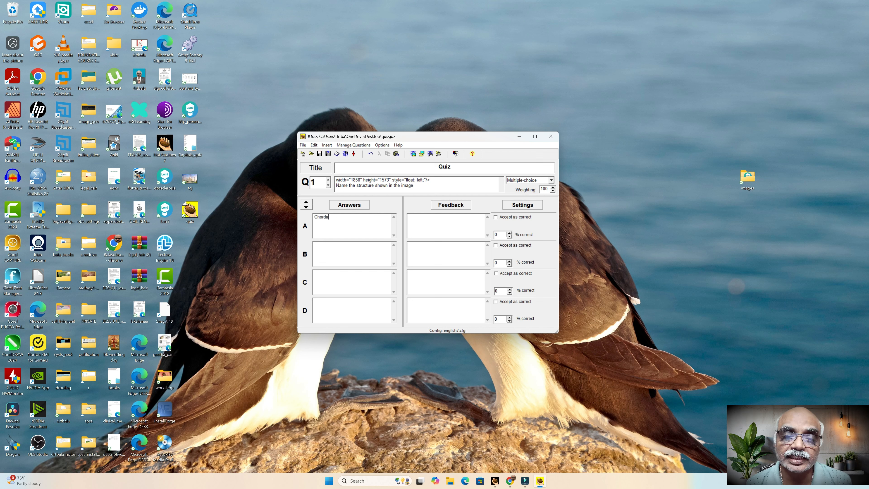
{"action": "left_click", "coordinate": [496, 217]}
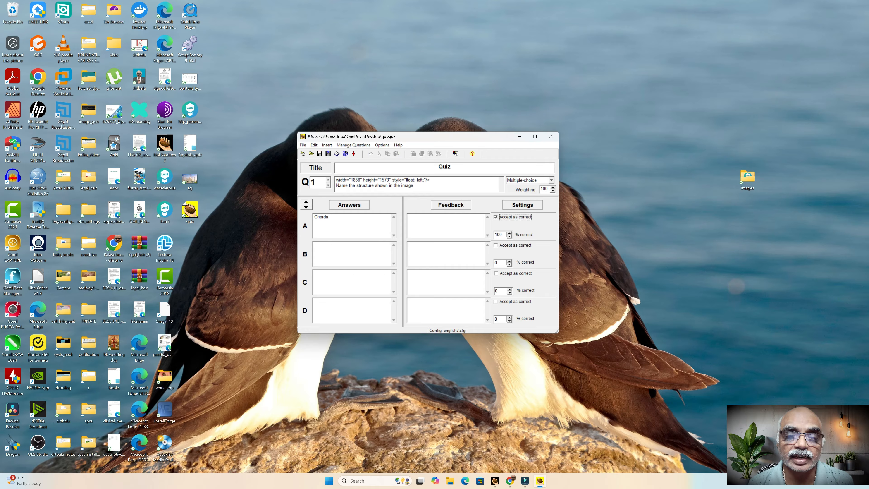
{"action": "left_click", "coordinate": [322, 246]}
{"action": "type", "text": "Mal"}
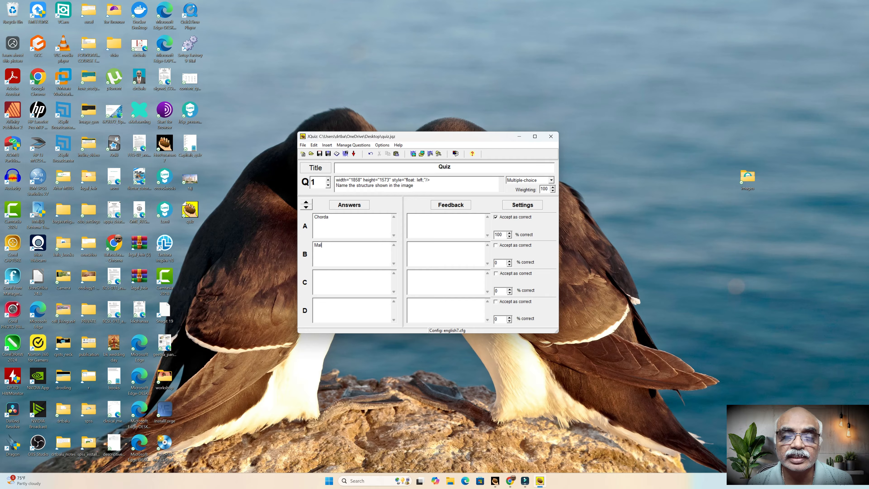
{"action": "type", "text": "le"}
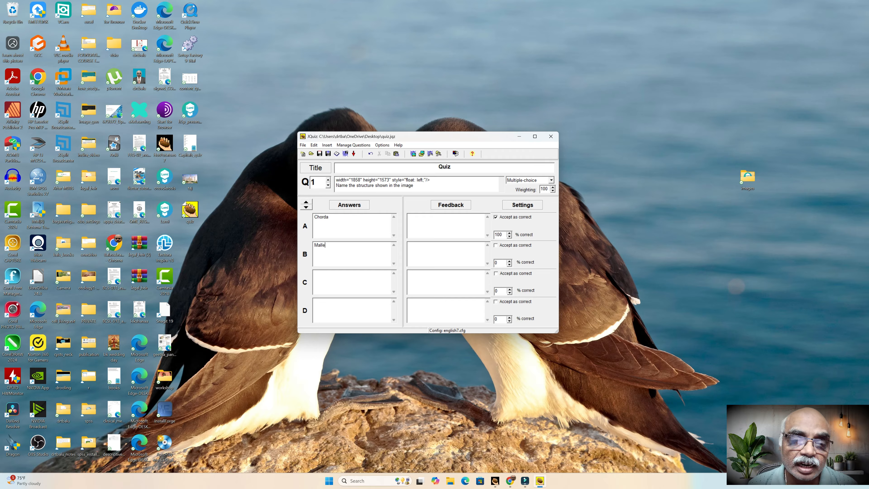
{"action": "type", "text": "us"}
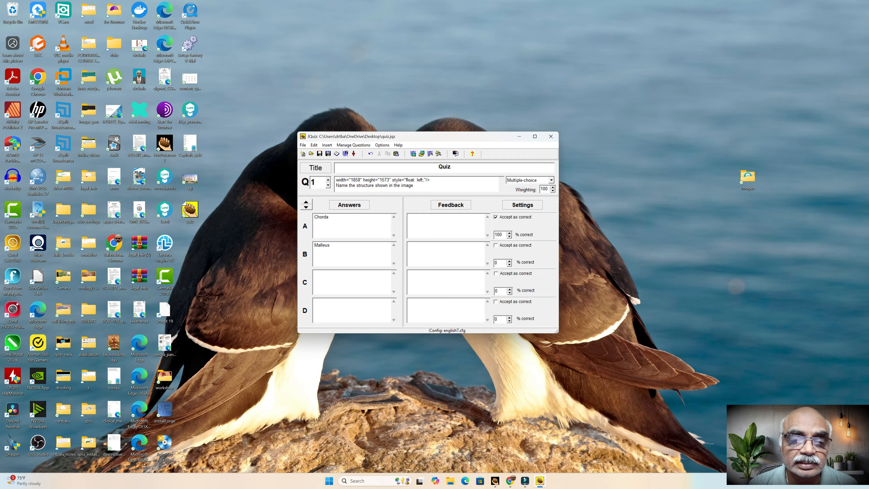
Step: Enter Incus as answer C and Promontory as answer D of question 1
{"action": "type", "text": "Incus"}
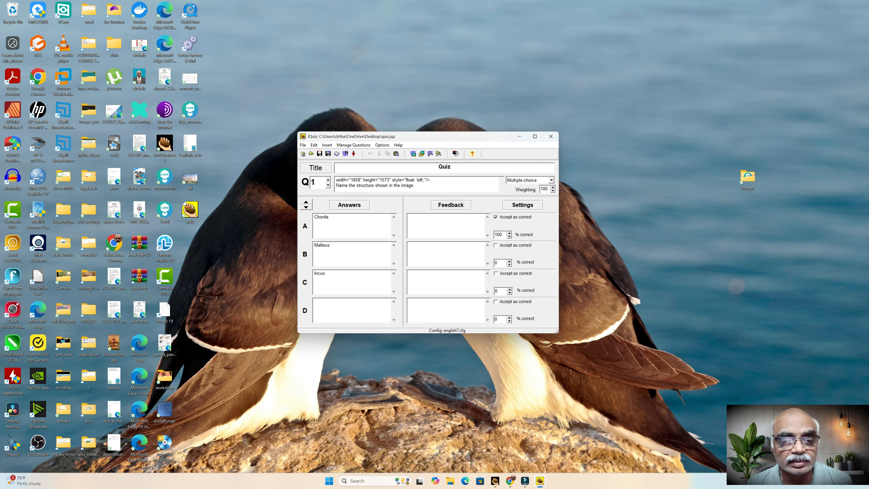
{"action": "type", "text": "Promont"}
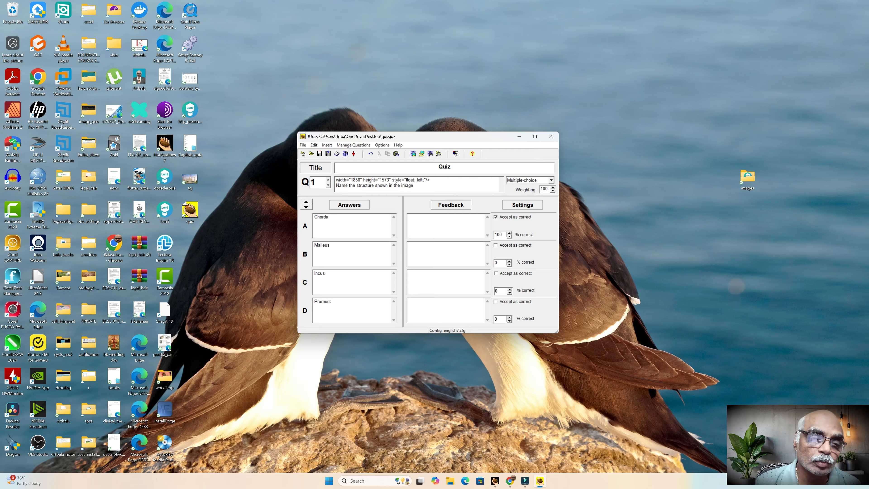
{"action": "type", "text": "ory"}
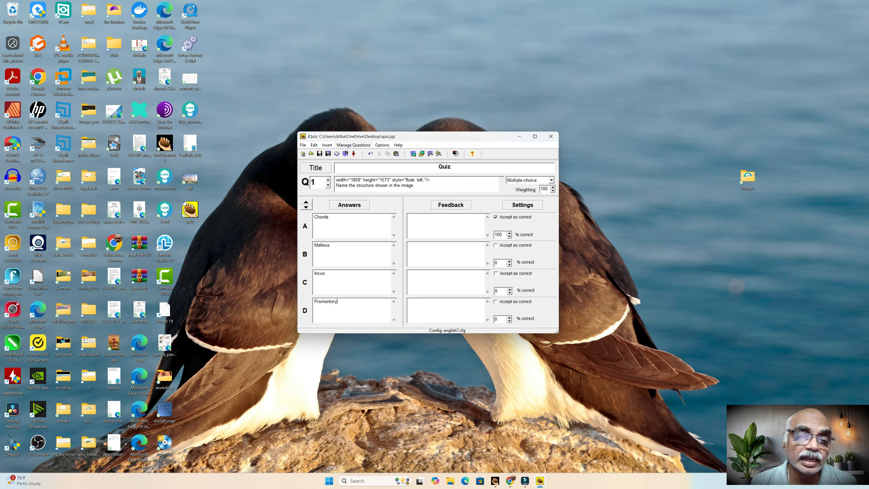
{"action": "left_click", "coordinate": [303, 145]}
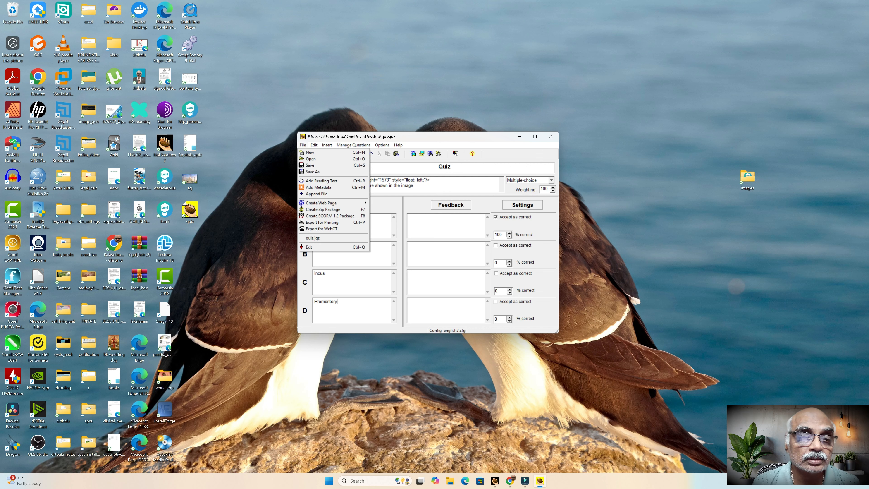
{"action": "left_click", "coordinate": [432, 180]}
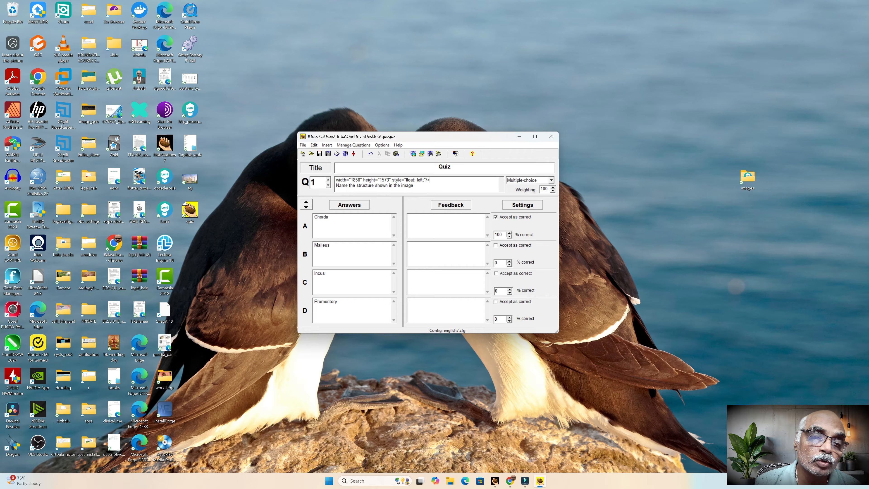
Step: Add question 2 with the text "Common cause of hoarseness of voice is"
{"action": "left_click", "coordinate": [328, 179]}
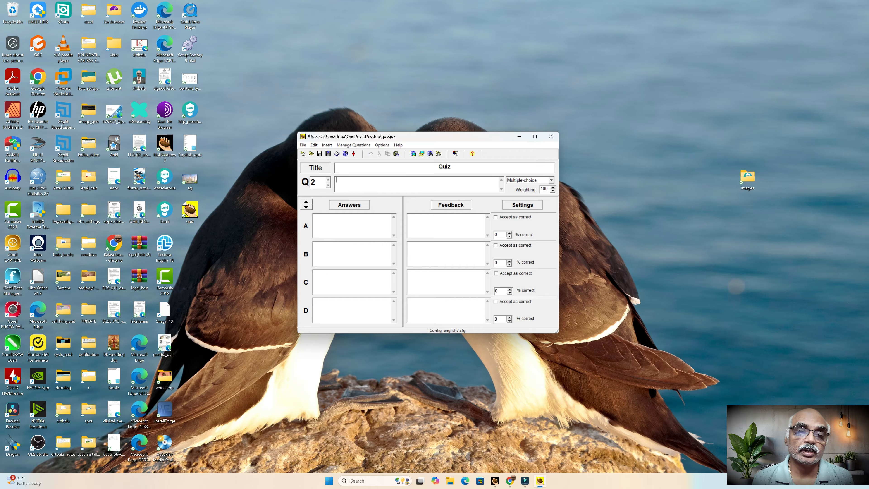
{"action": "type", "text": "Com"}
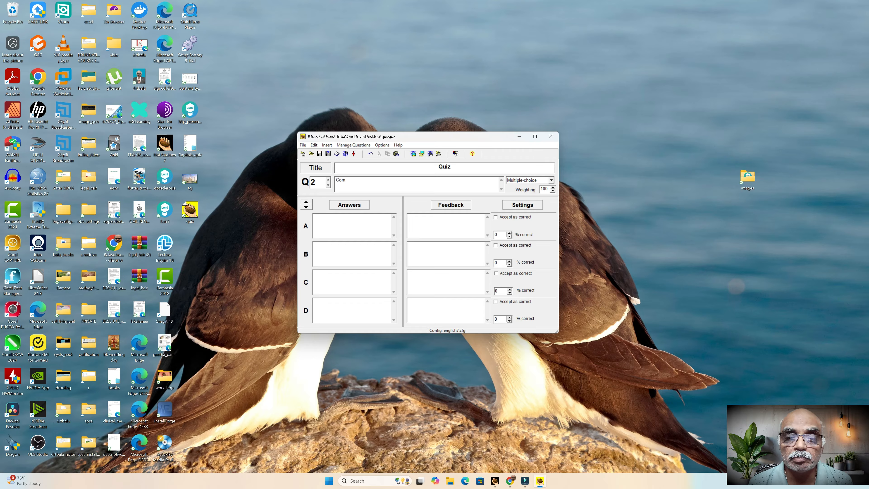
{"action": "type", "text": "mon cause of"}
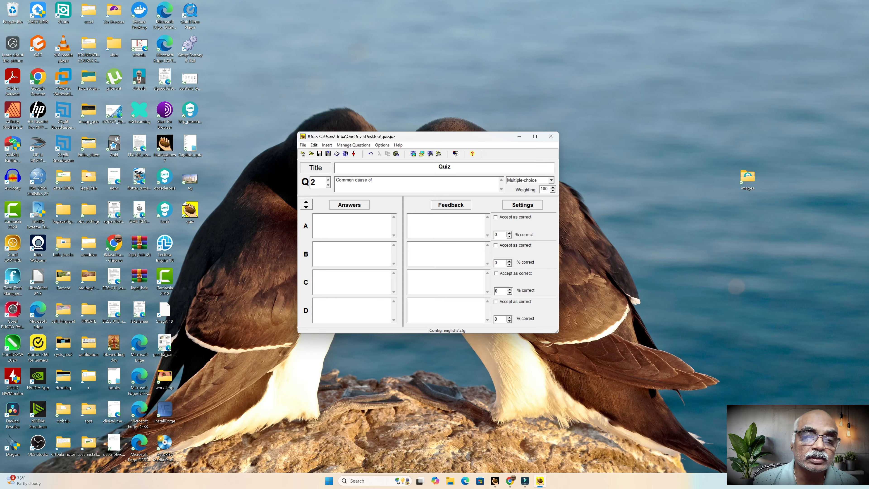
{"action": "type", "text": " hoar"}
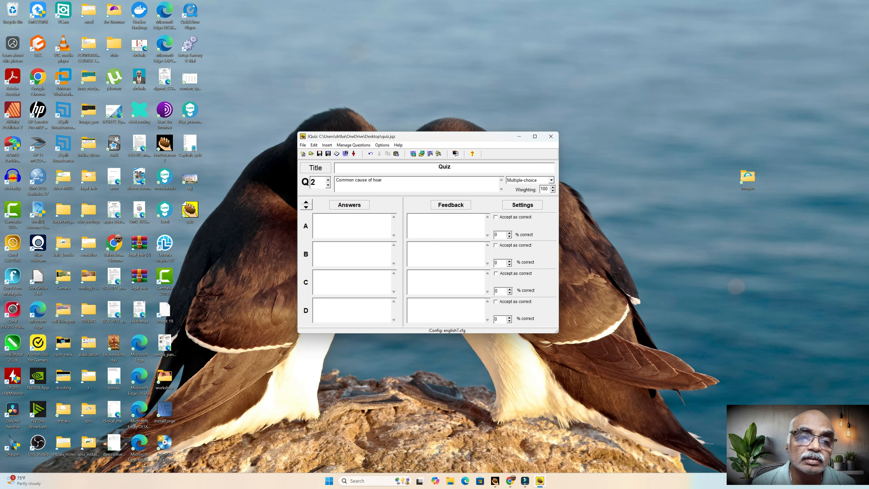
{"action": "type", "text": "seness of vo"}
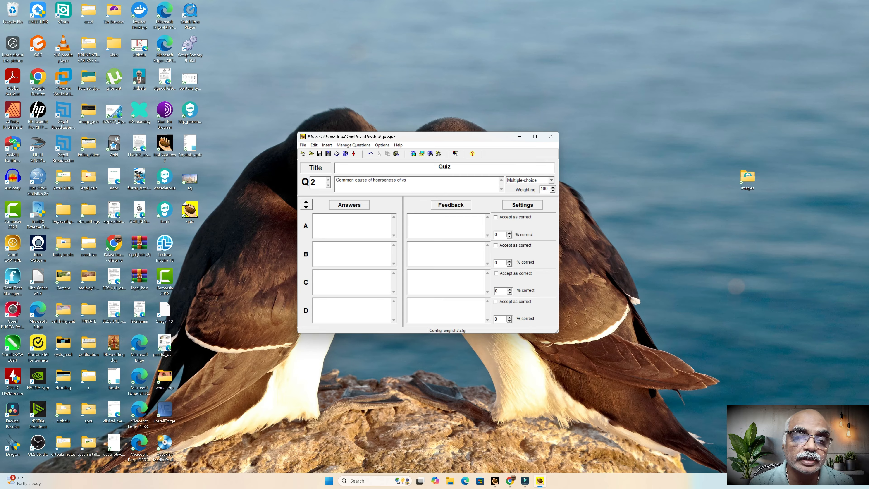
{"action": "type", "text": "ice is"}
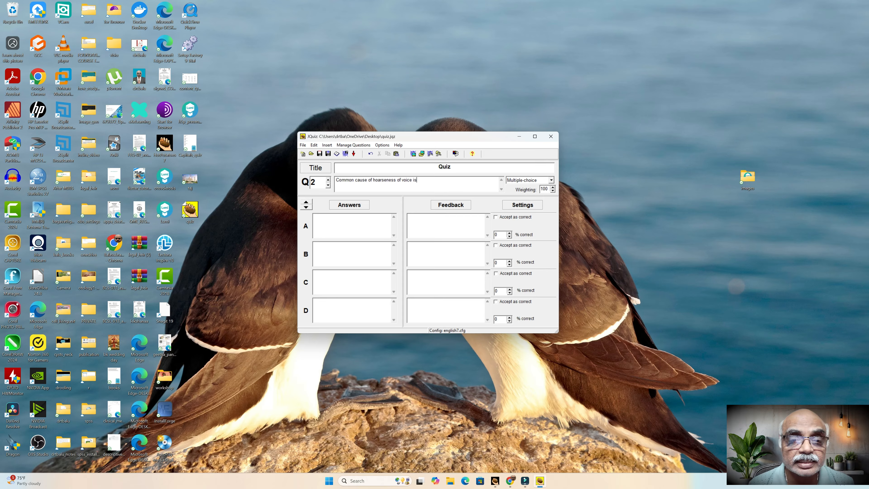
Step: Enter "Voice abuse" as answer A of question 2 and accept it as correct
{"action": "type", "text": "Voicwe a"}
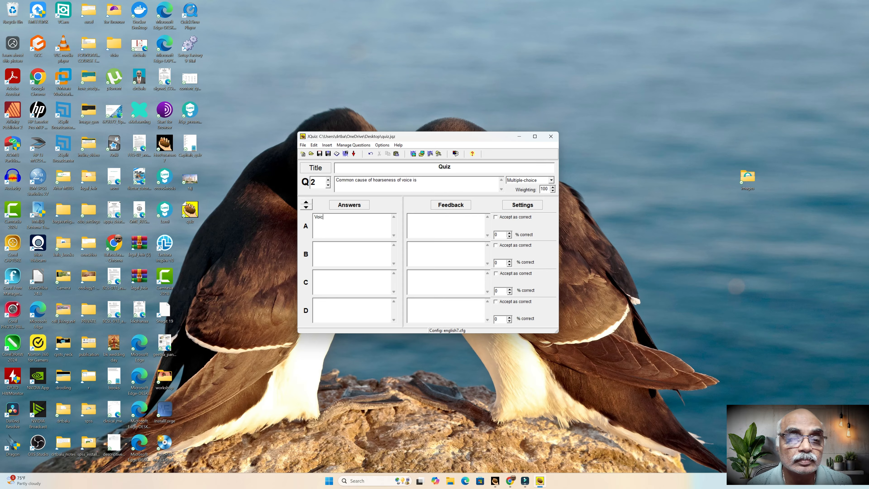
{"action": "key", "text": "BackSpace"}
{"action": "key", "text": "BackSpace"}
{"action": "key", "text": "BackSpace"}
{"action": "key", "text": "BackSpace"}
{"action": "type", "text": "e"}
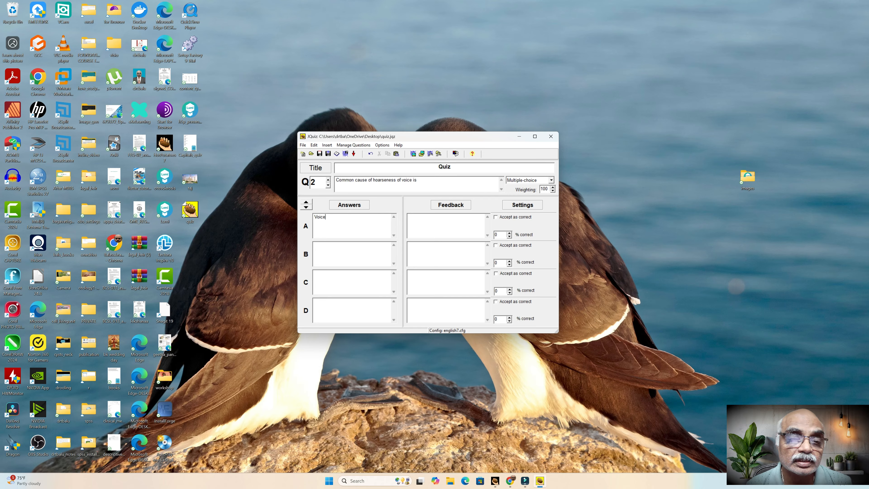
{"action": "type", "text": " abuse"}
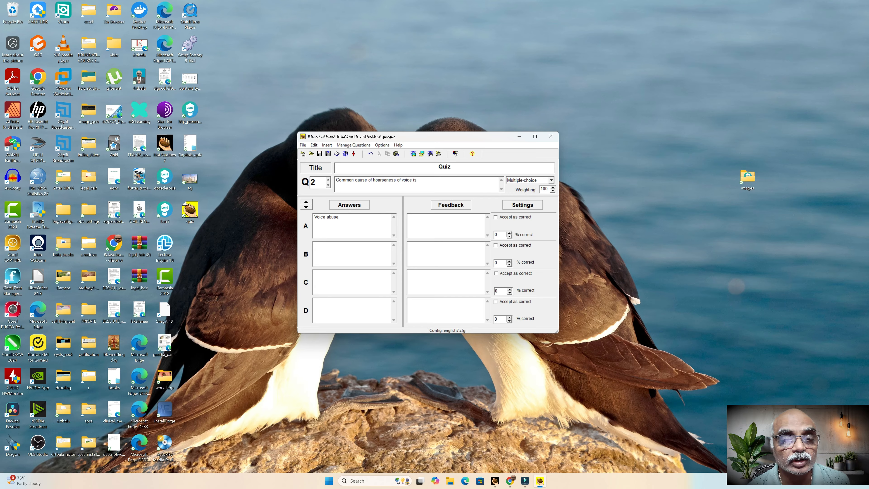
{"action": "left_click", "coordinate": [495, 217]}
Step: Fill question 2's remaining answers: "Bacterial infection" as B, "Fungal infections" as C and "Dehydration" as D
{"action": "left_click", "coordinate": [322, 246]}
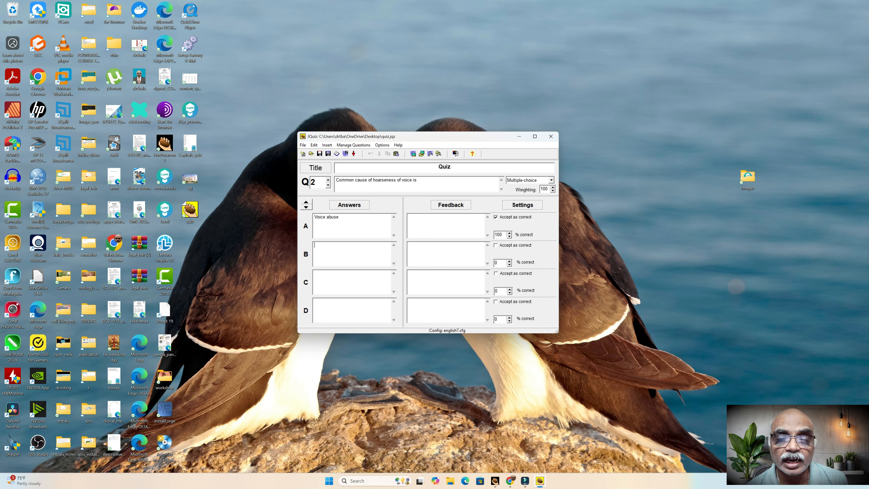
{"action": "type", "text": "Bacter"}
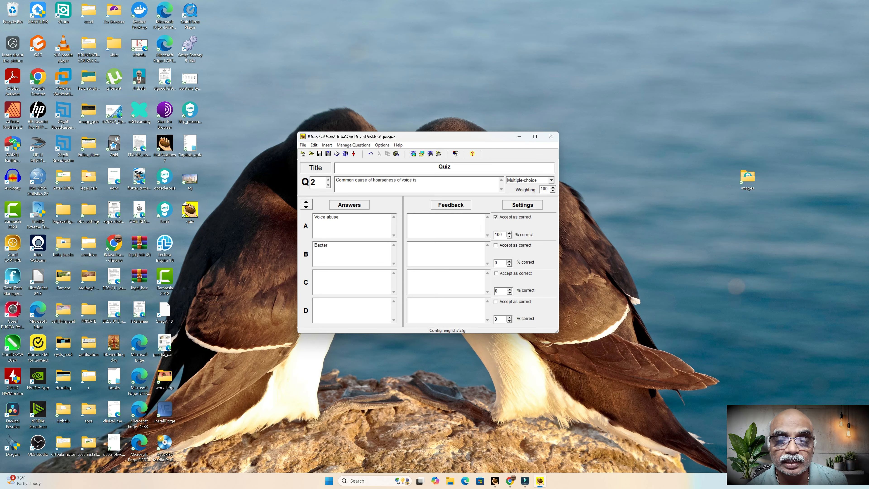
{"action": "type", "text": "ial infection"}
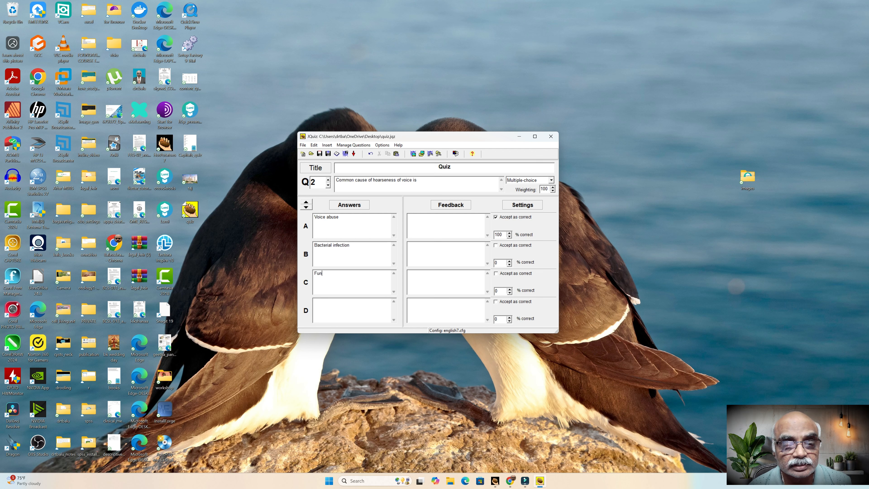
{"action": "type", "text": "gal infecti"}
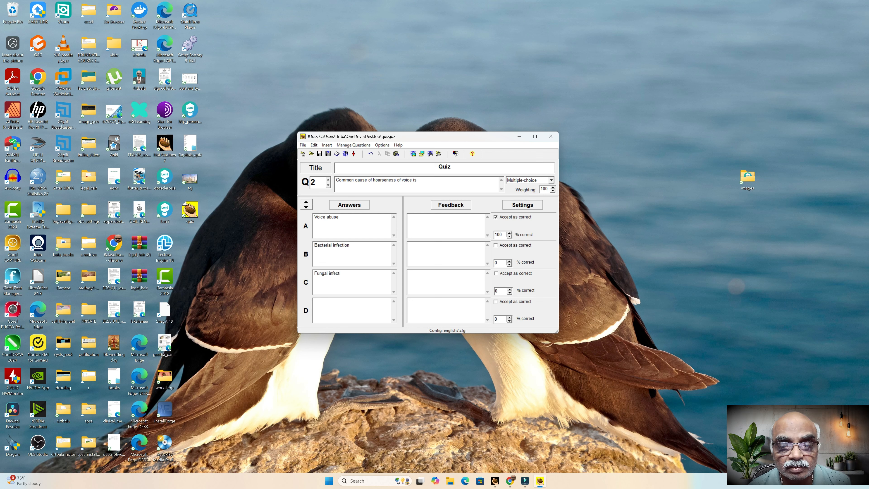
{"action": "type", "text": "ons"}
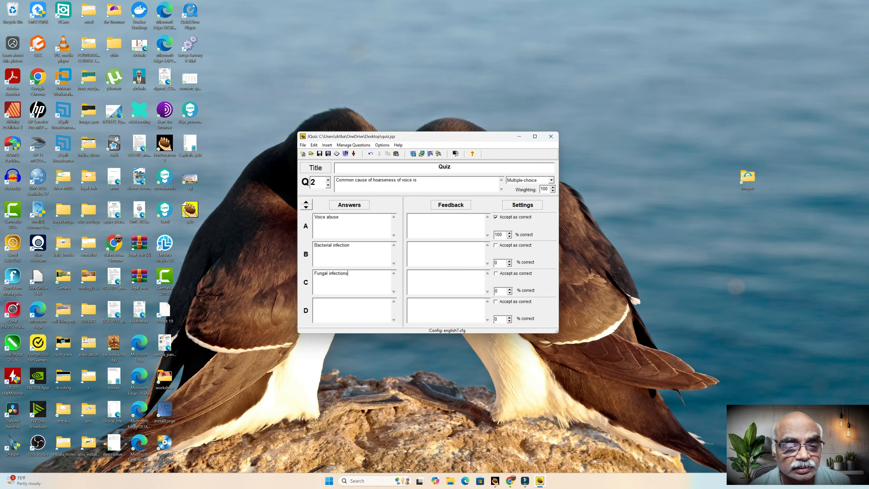
{"action": "type", "text": "Dey"}
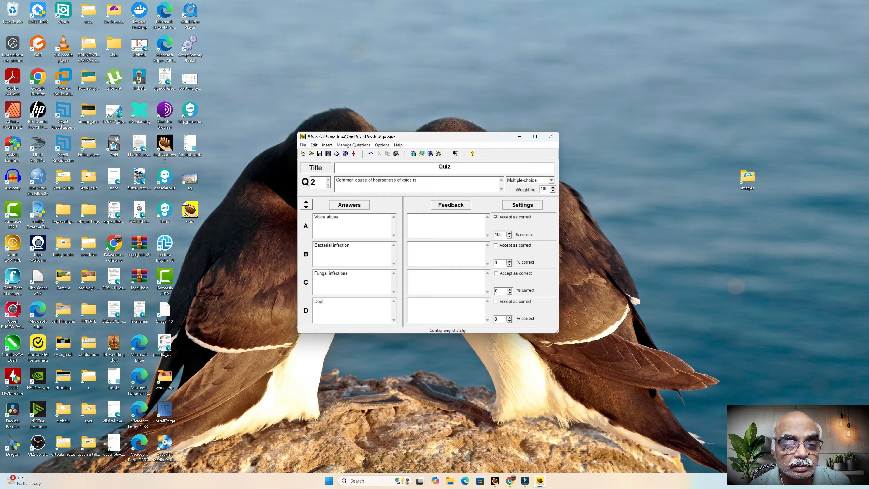
{"action": "key", "text": "BackSpace"}
{"action": "type", "text": "hydration"}
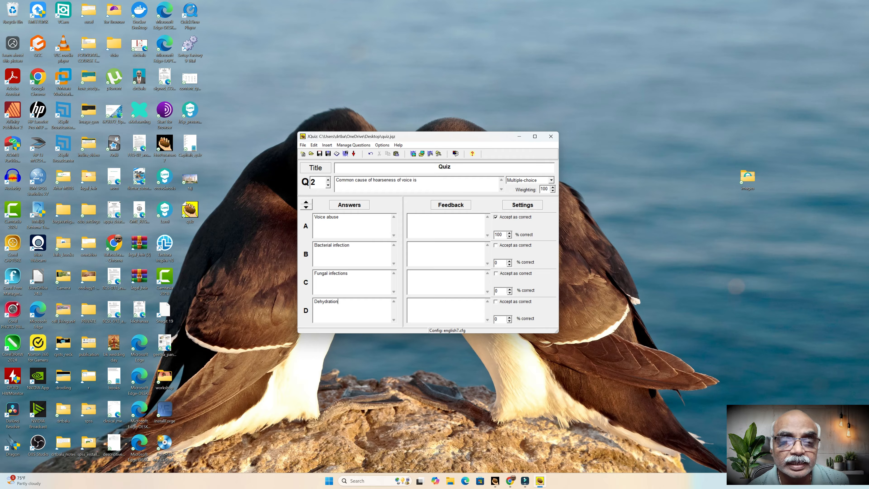
Step: Add question 3 with the text "Facial recess approach is still used to perform"
{"action": "left_click", "coordinate": [327, 185]}
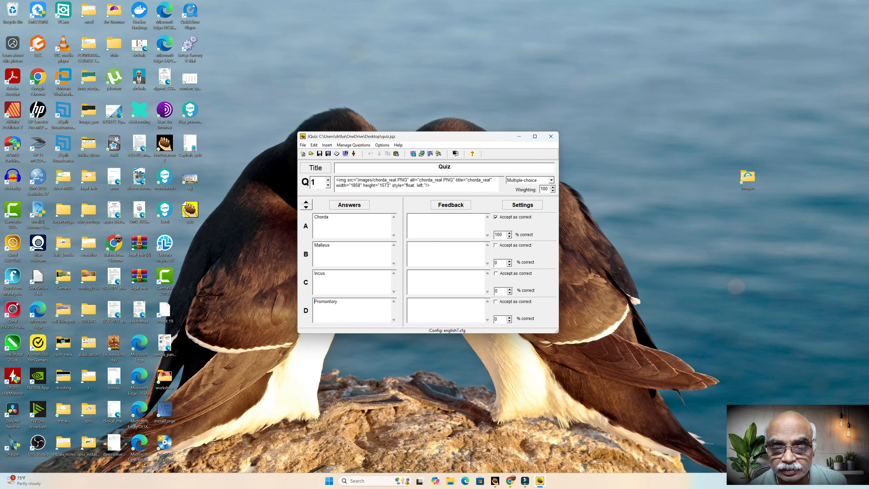
{"action": "left_click", "coordinate": [328, 180]}
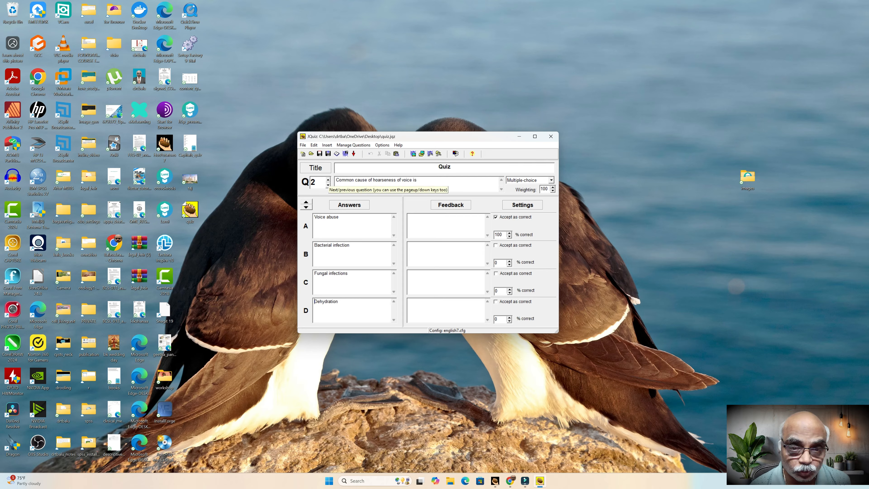
{"action": "left_click", "coordinate": [328, 179]}
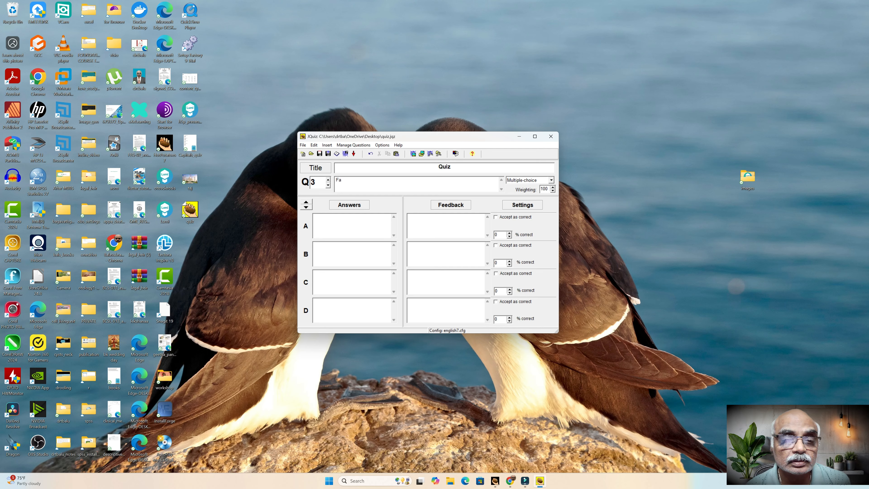
{"action": "type", "text": "cial recess"}
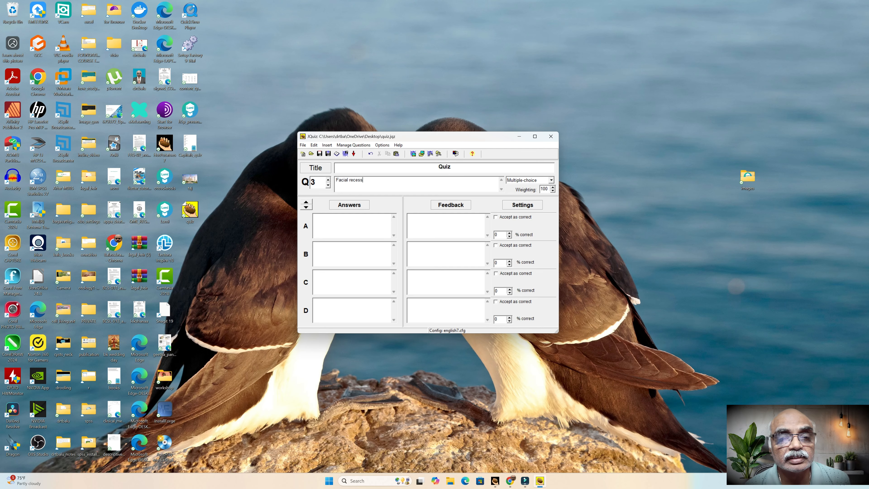
{"action": "type", "text": " approach is st"}
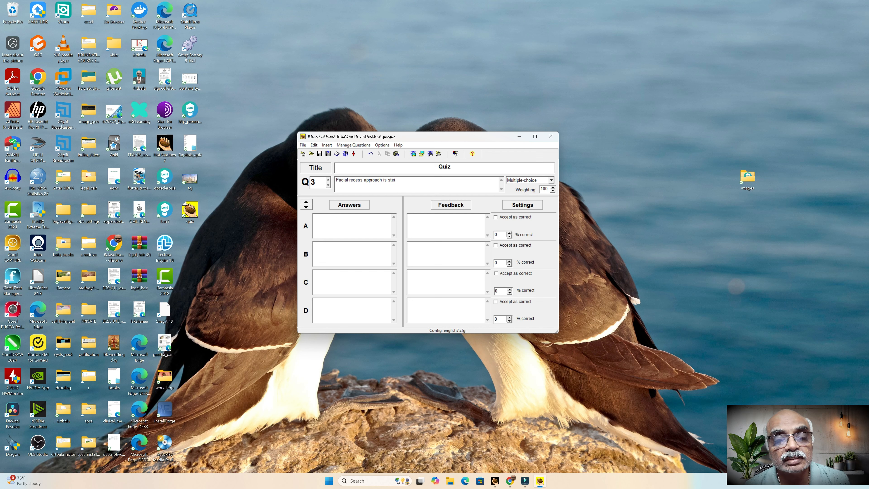
{"action": "type", "text": "il"}
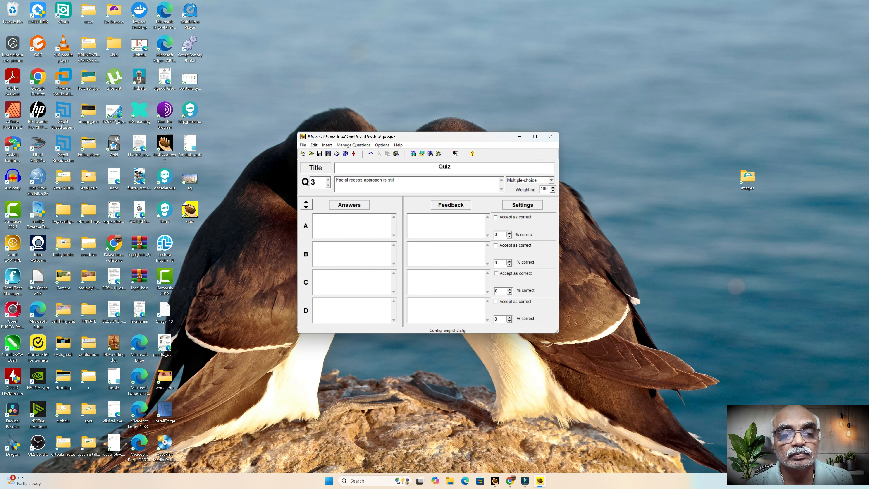
{"action": "type", "text": "l used to perform"}
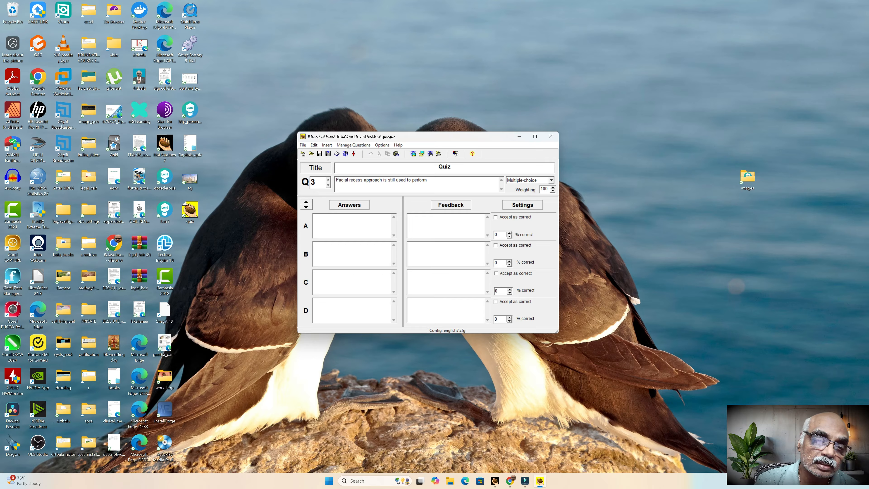
Step: Enter question 3's answers A to D: Cochlear implant, accepted as correct, Attico antrostomy, MRM and Cortical Mastoidectomy
{"action": "type", "text": "Cochlear implant"}
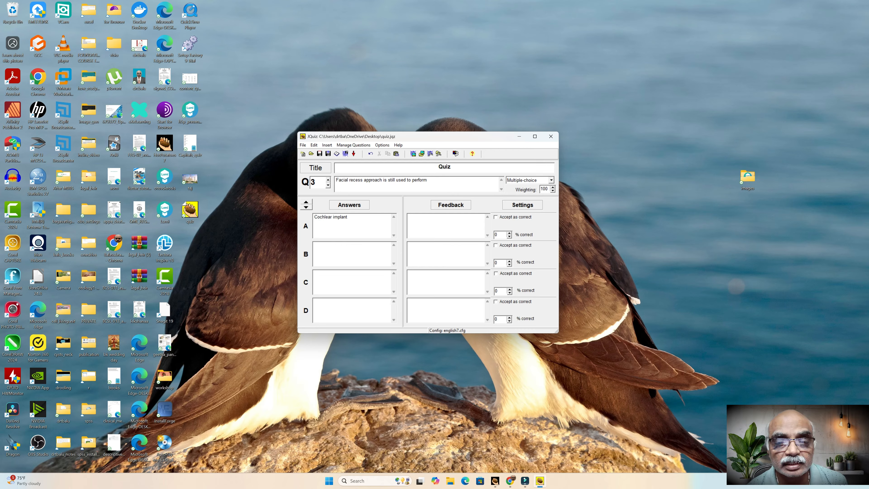
{"action": "left_click", "coordinate": [496, 217]}
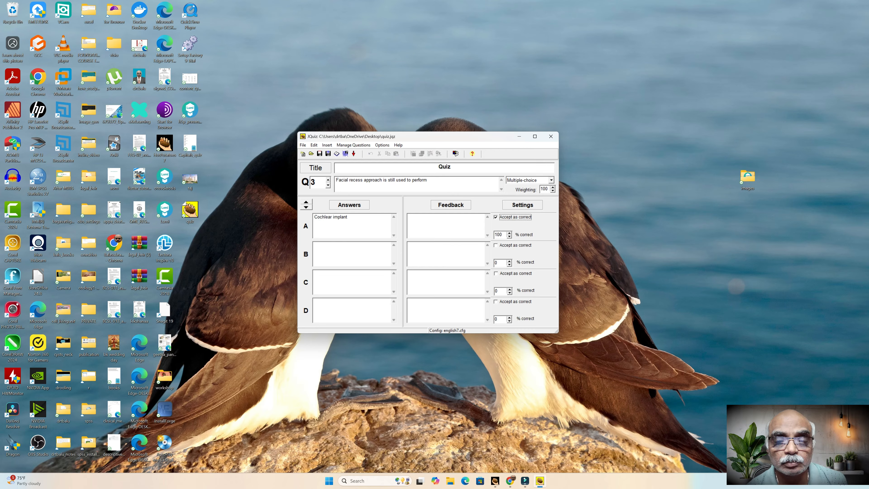
{"action": "left_click", "coordinate": [315, 246]}
{"action": "type", "text": "Atti"}
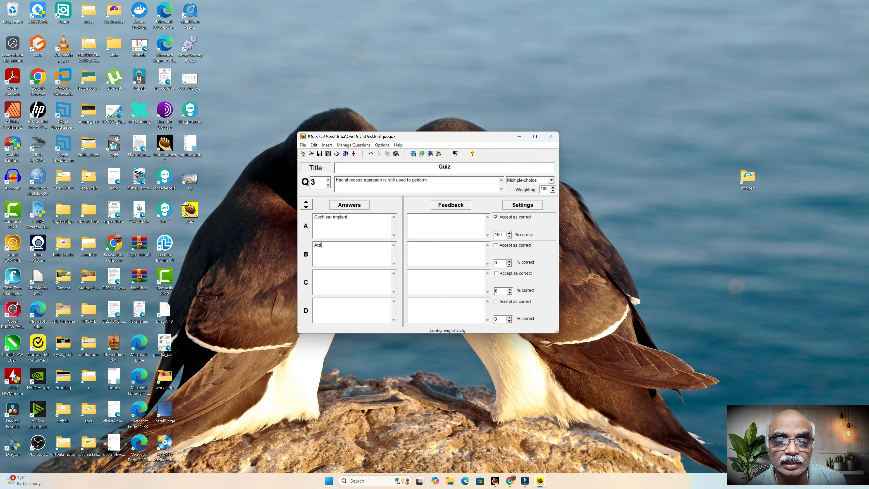
{"action": "type", "text": "co antrostomy"}
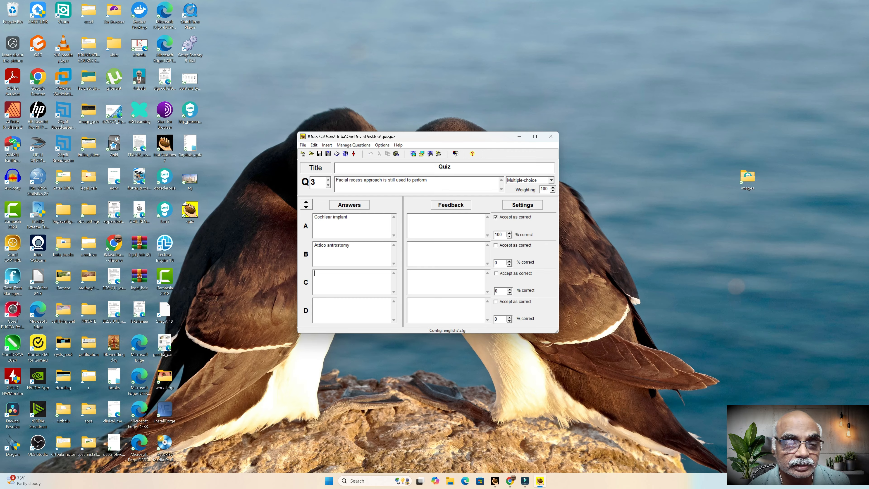
{"action": "type", "text": "MRM"}
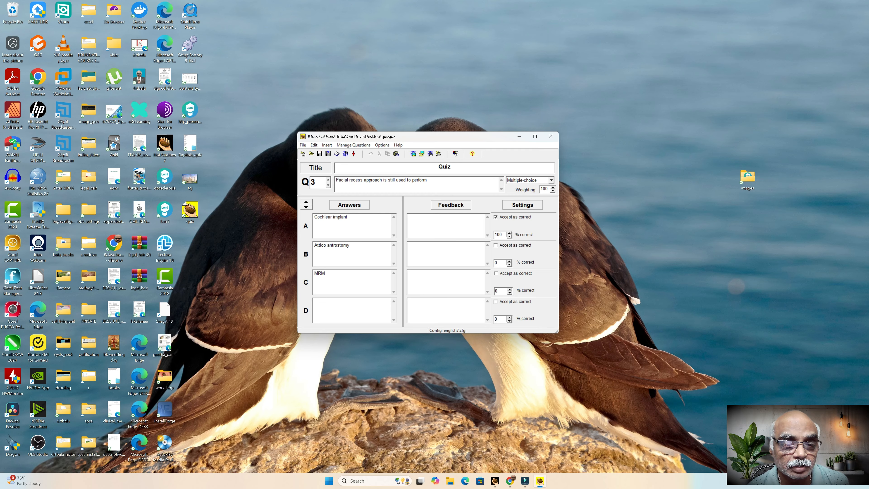
{"action": "type", "text": "Cortical "}
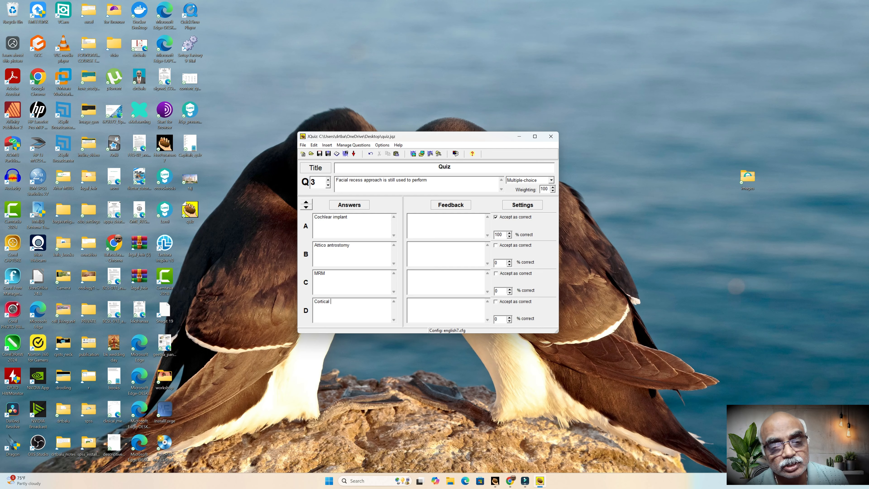
{"action": "type", "text": "Mastoidectomy"}
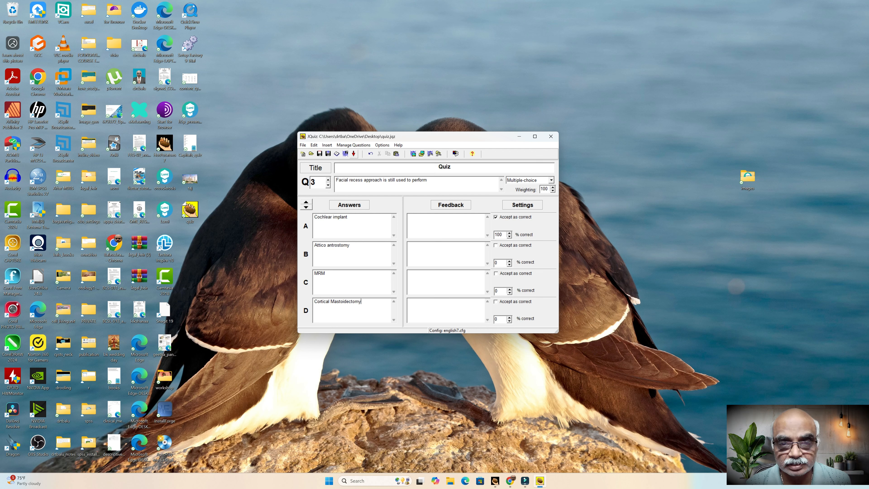
Step: Create a SCORM 1.2 package of the quiz named quiz in the images folder, without opening the zip file
{"action": "left_click", "coordinate": [354, 145]}
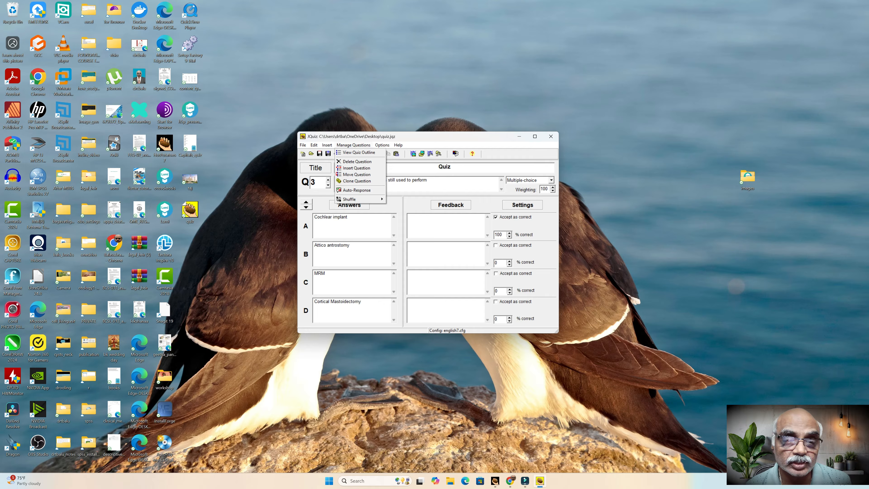
{"action": "mouse_move", "coordinate": [356, 199]}
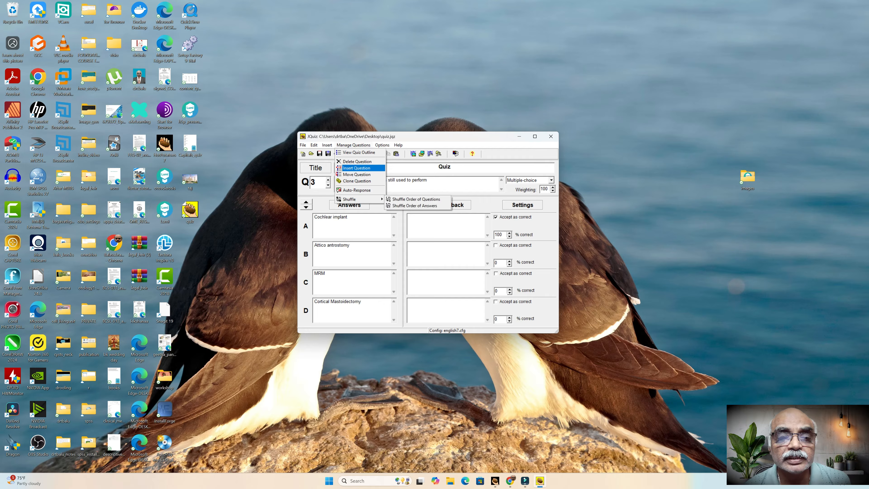
{"action": "mouse_move", "coordinate": [303, 145]}
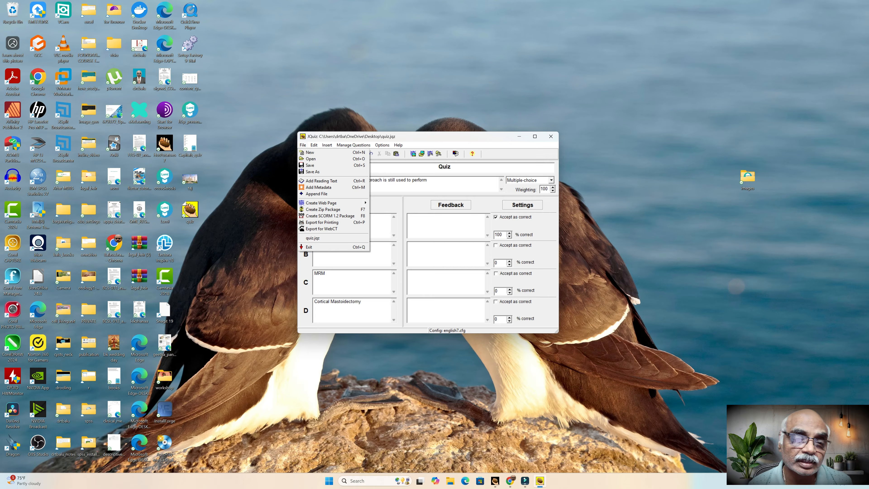
{"action": "mouse_move", "coordinate": [321, 203]}
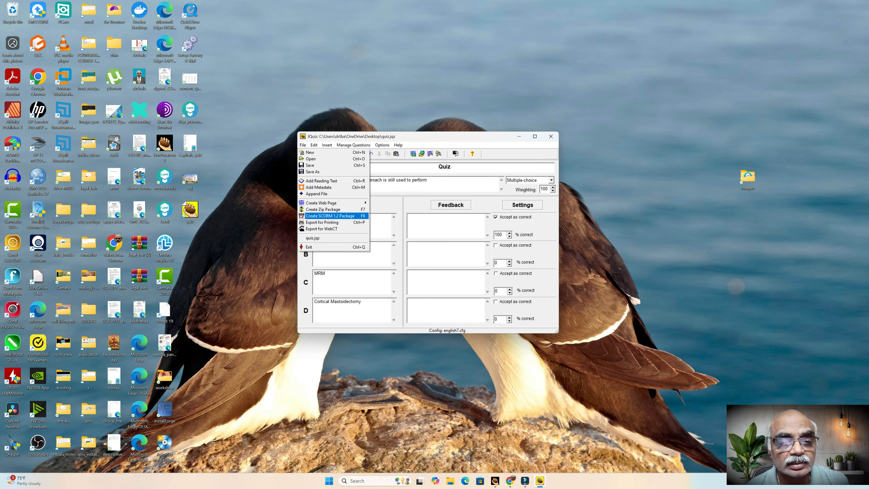
{"action": "left_click", "coordinate": [331, 216]}
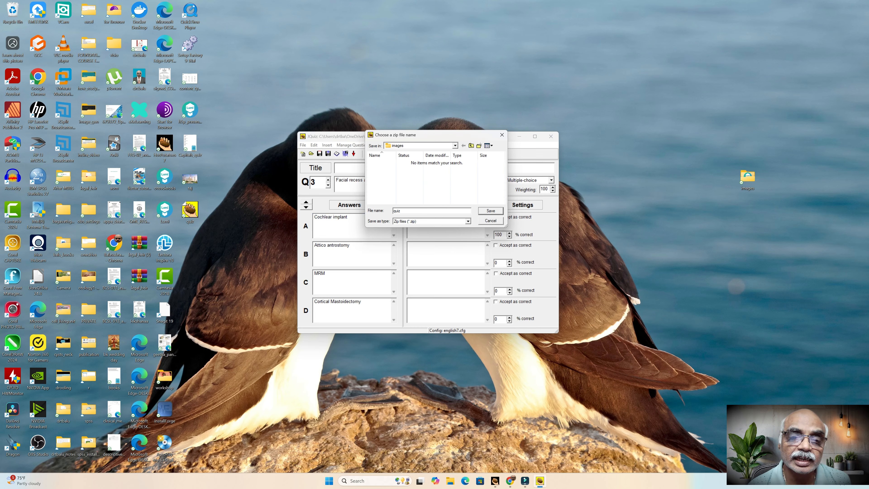
{"action": "key", "text": "Return"}
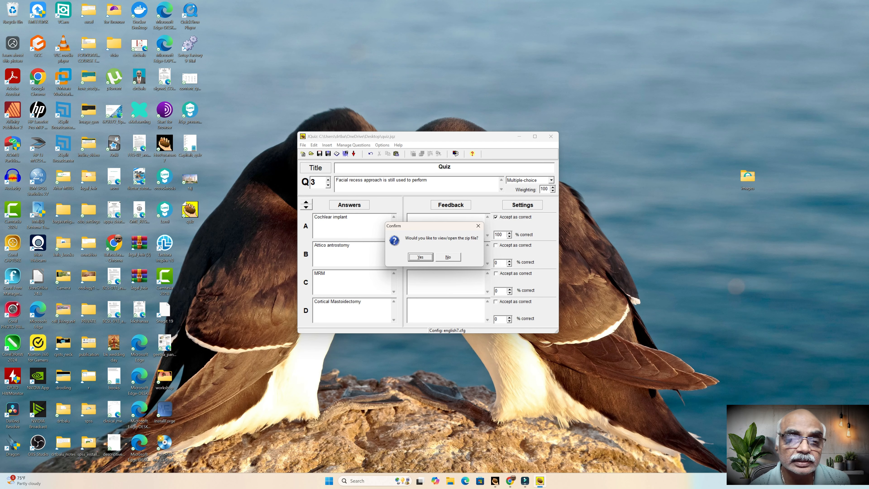
{"action": "left_click", "coordinate": [448, 257]}
Step: Create a standard-format web page named quiz on the desktop and view it in Microsoft Edge just once
{"action": "left_click", "coordinate": [303, 146]}
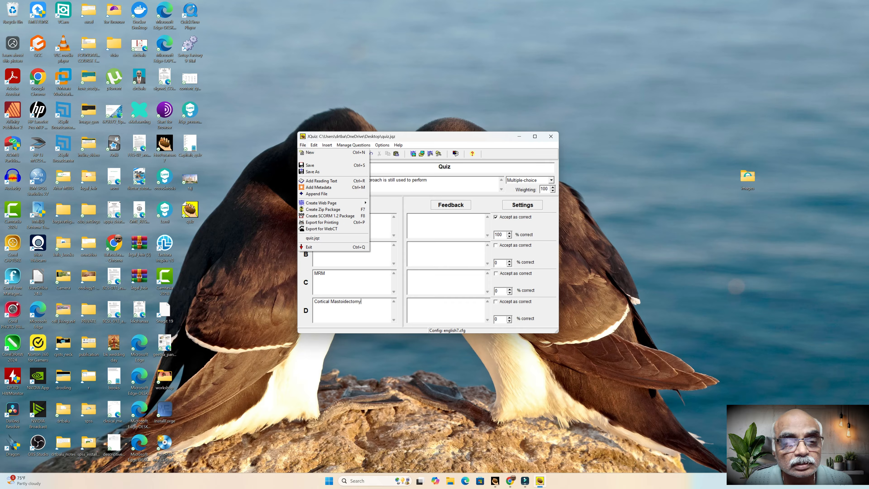
{"action": "mouse_move", "coordinate": [313, 145]}
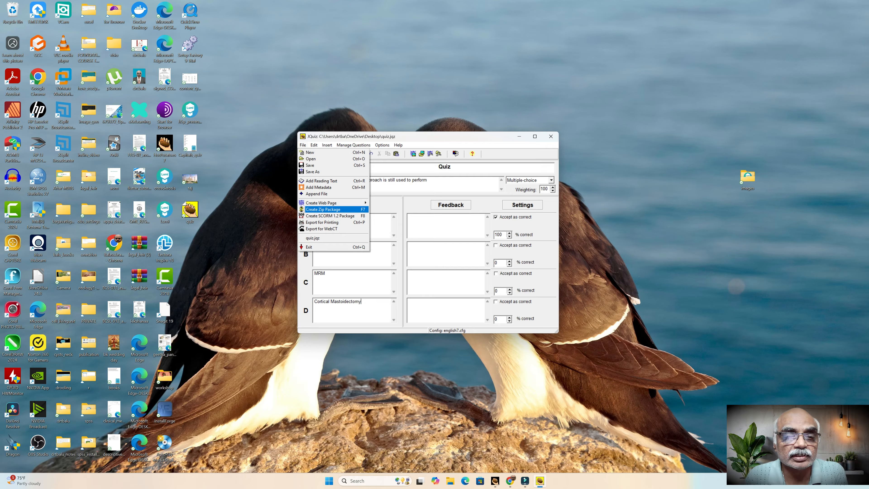
{"action": "mouse_move", "coordinate": [322, 203]}
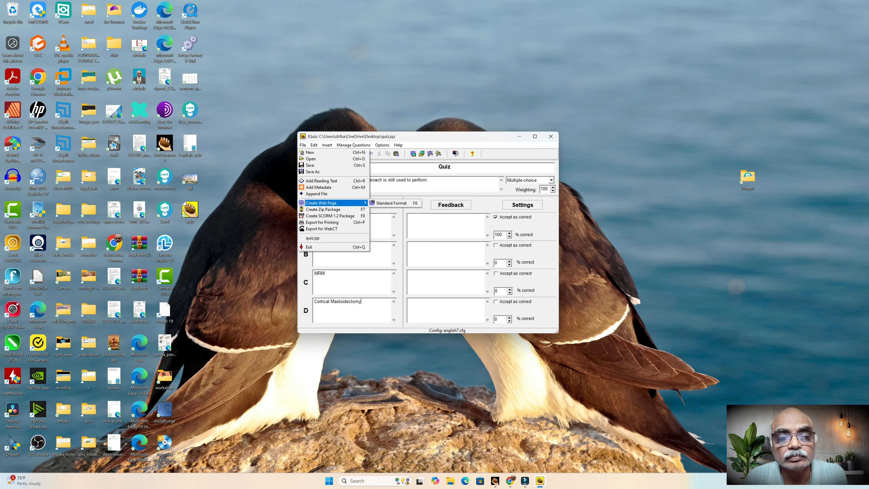
{"action": "left_click", "coordinate": [391, 203]}
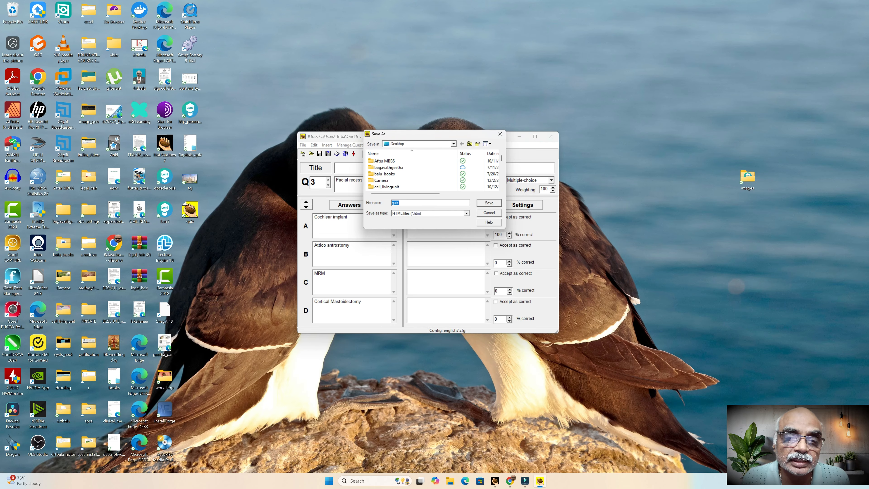
{"action": "key", "text": "Return"}
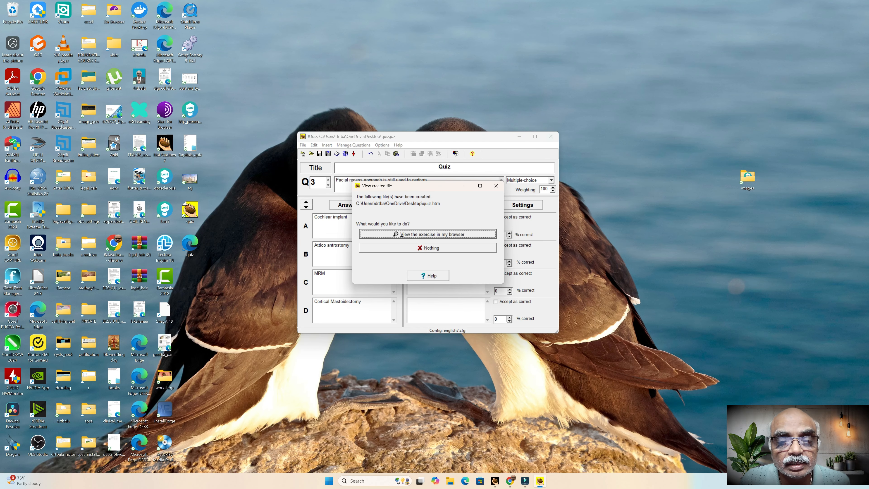
{"action": "key", "text": "Return"}
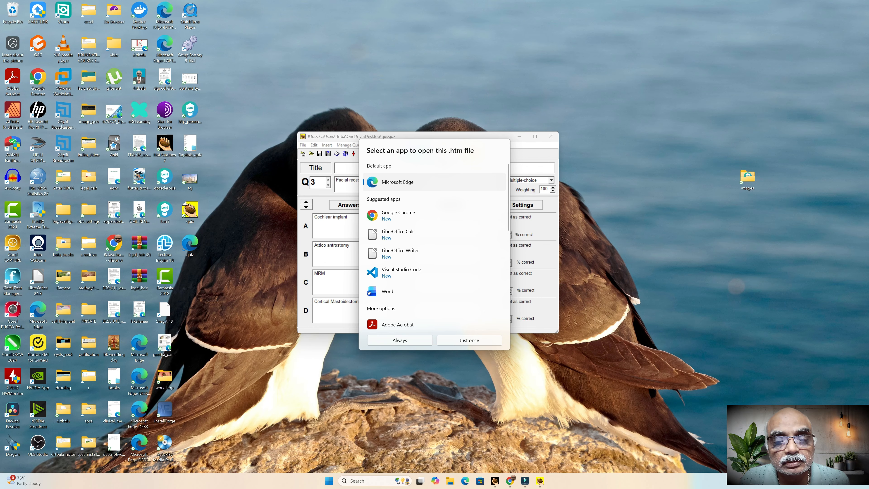
{"action": "left_click", "coordinate": [469, 340]}
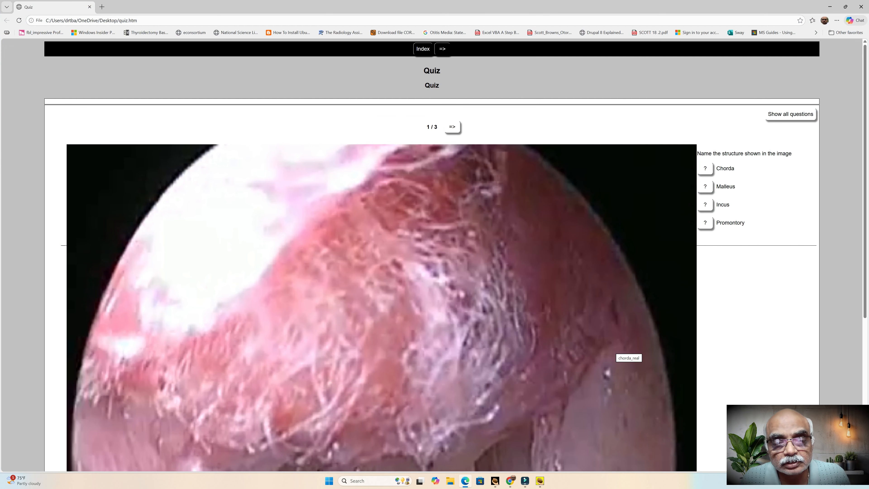
Step: Test the image question in the web quiz by answering Chorda, and show all questions together
{"action": "scroll", "coordinate": [612, 349], "scroll_direction": "down", "scroll_amount": 6}
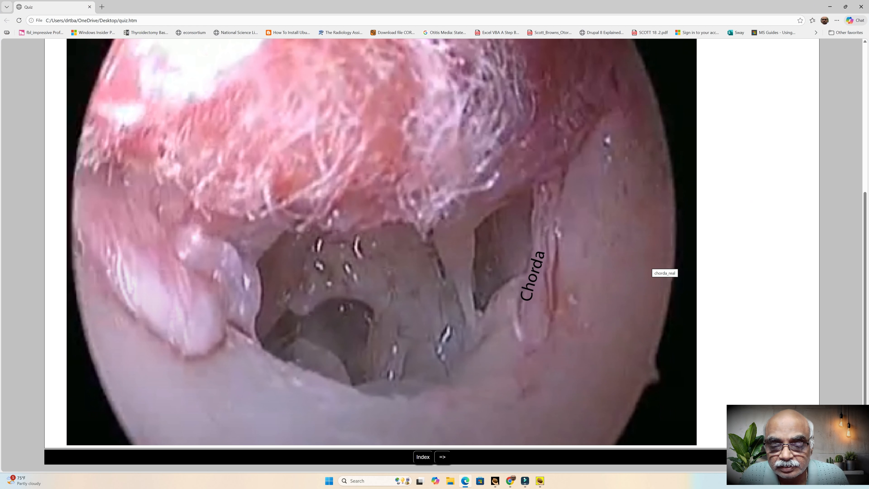
{"action": "scroll", "coordinate": [650, 266], "scroll_direction": "up", "scroll_amount": 7}
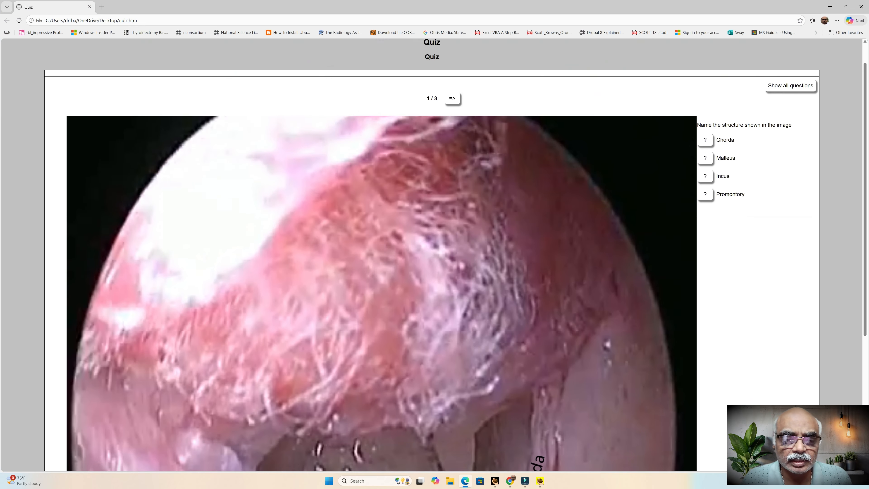
{"action": "left_click", "coordinate": [705, 168]}
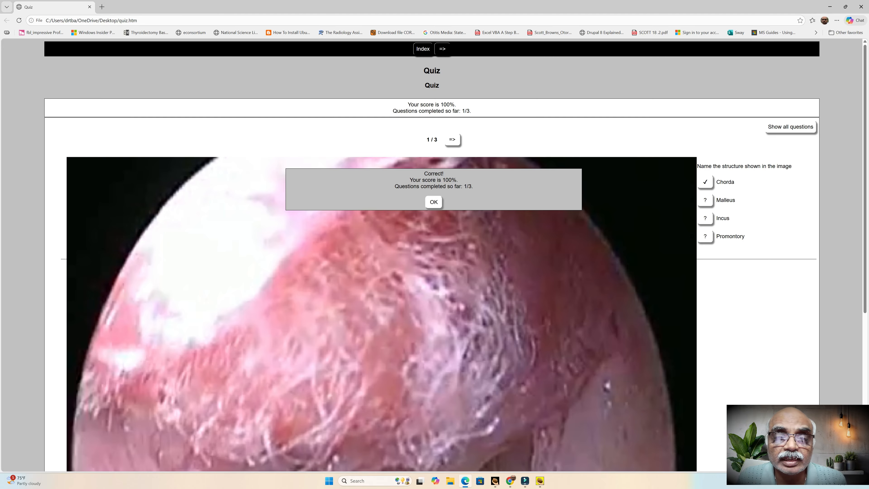
{"action": "left_click", "coordinate": [791, 127]}
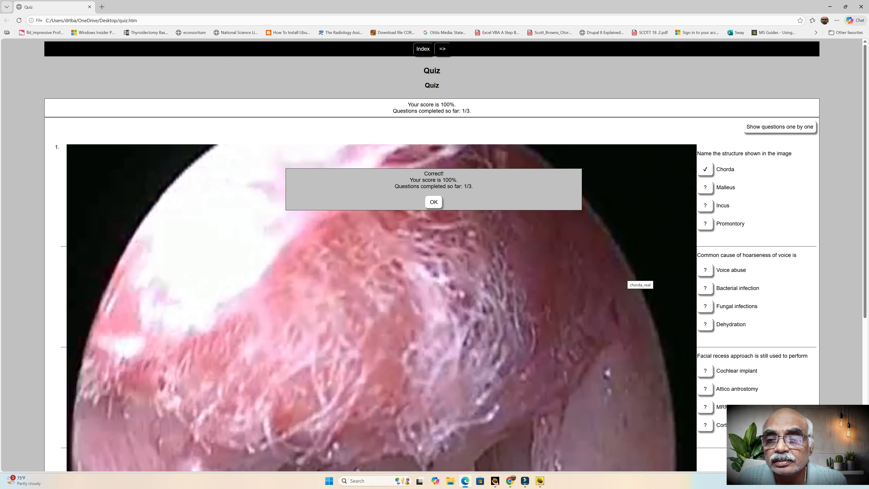
Step: Answer the hoarseness question with Voice abuse and the facial recess question with Cochlear implant, and close the browser
{"action": "scroll", "coordinate": [628, 273], "scroll_direction": "down", "scroll_amount": 7}
{"action": "scroll", "coordinate": [705, 241], "scroll_direction": "up", "scroll_amount": 5}
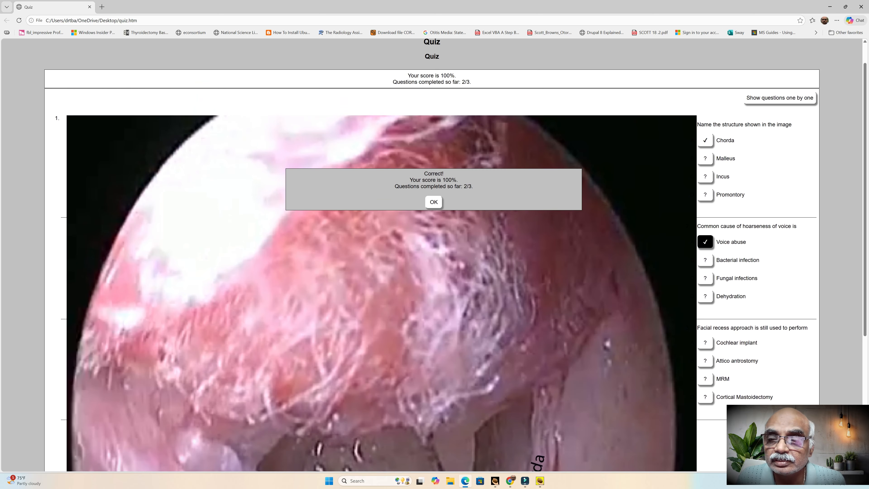
{"action": "scroll", "coordinate": [705, 240], "scroll_direction": "down", "scroll_amount": 5}
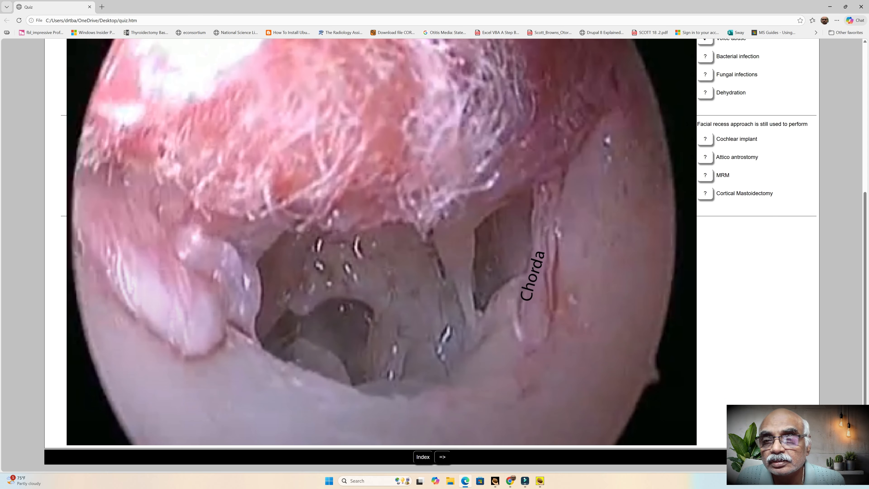
{"action": "left_click", "coordinate": [705, 139]}
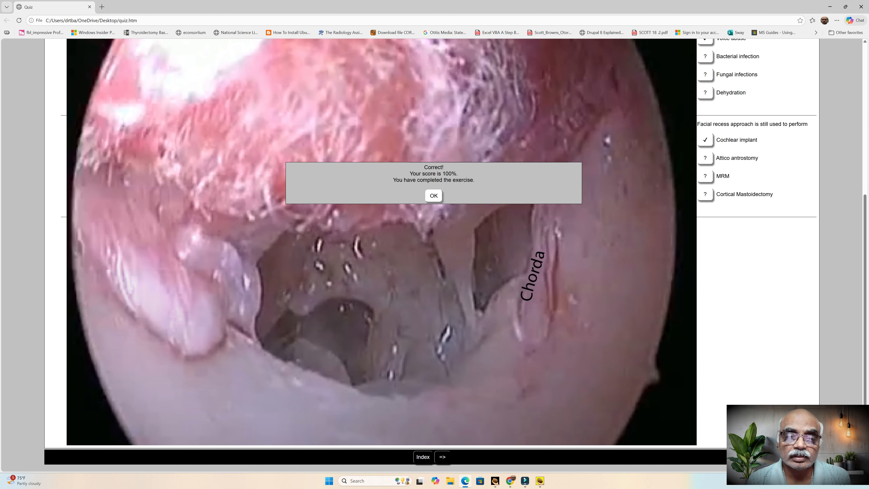
{"action": "left_click", "coordinate": [495, 481]}
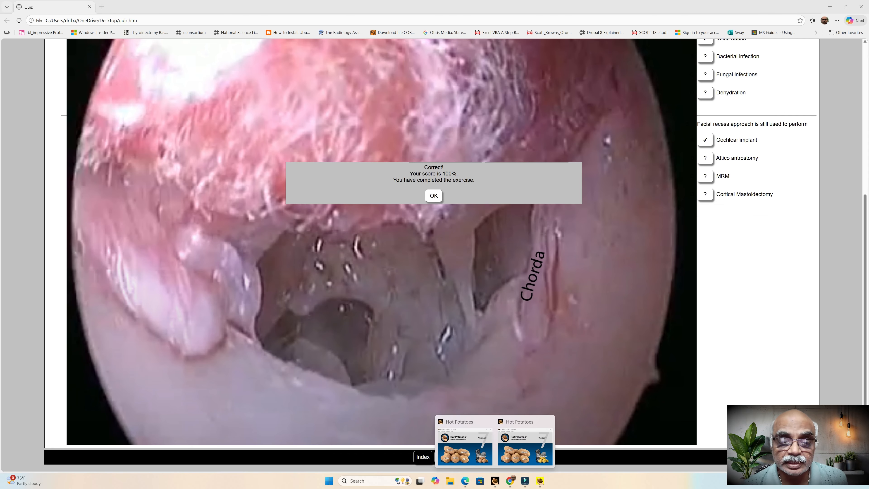
{"action": "left_click", "coordinate": [862, 7]}
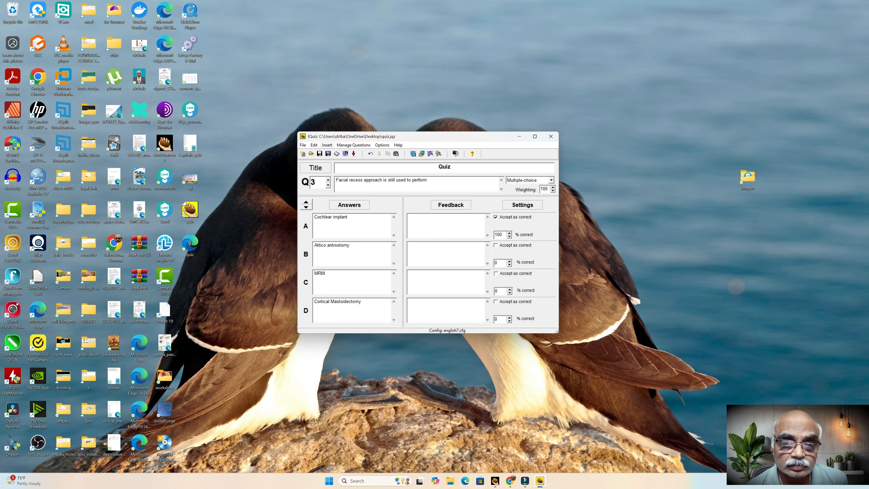
Step: Start a new exercise, saving the changes to the current quiz, and close JQuiz
{"action": "left_click", "coordinate": [354, 145]}
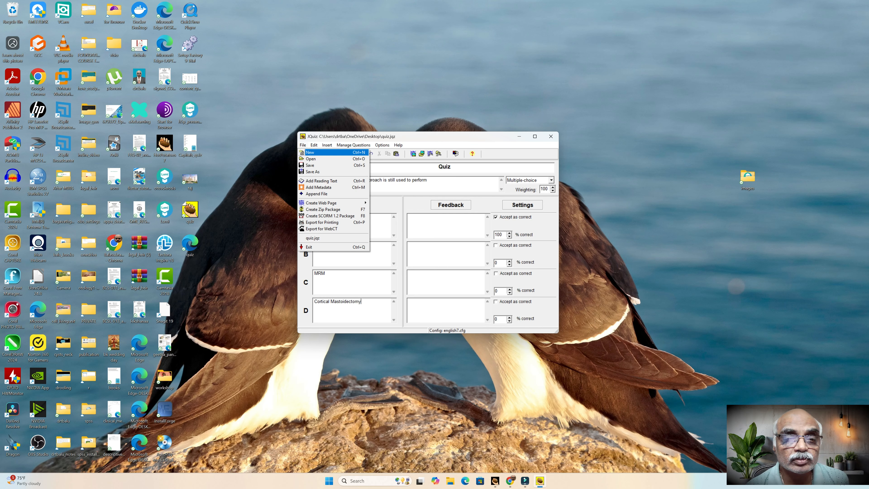
{"action": "key", "text": "Return"}
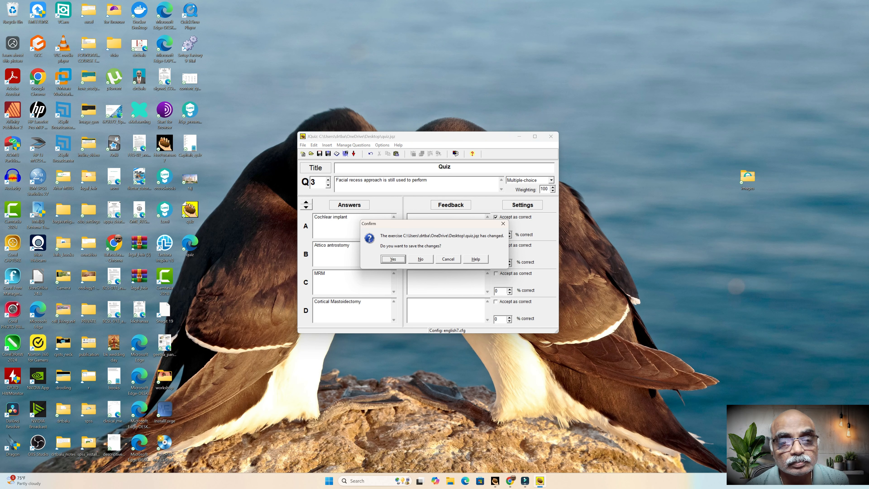
{"action": "key", "text": "Return"}
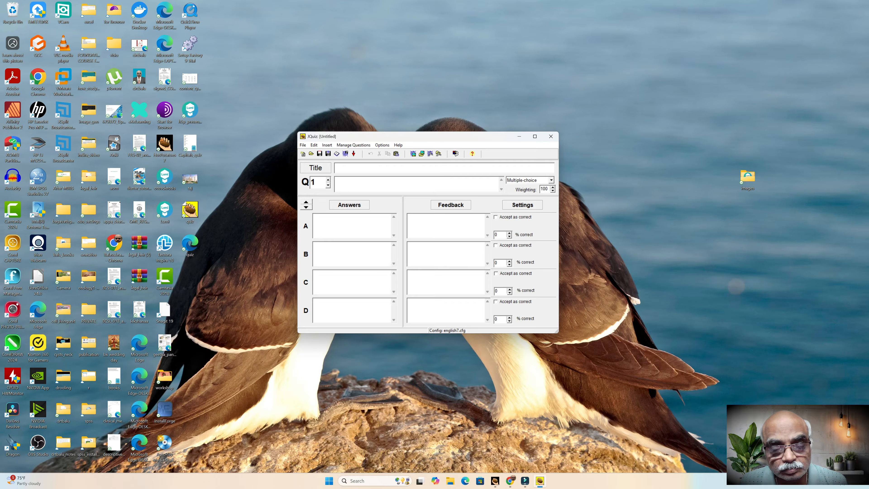
{"action": "left_click", "coordinate": [550, 136]}
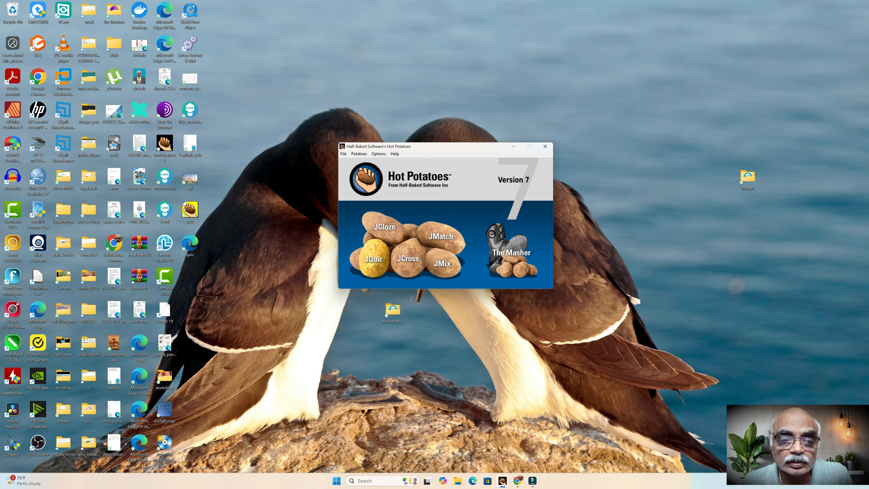
Step: Open JCloze from Hot Potatoes and title the new exercise "Fill in the Blanks"
{"action": "left_click", "coordinate": [384, 227]}
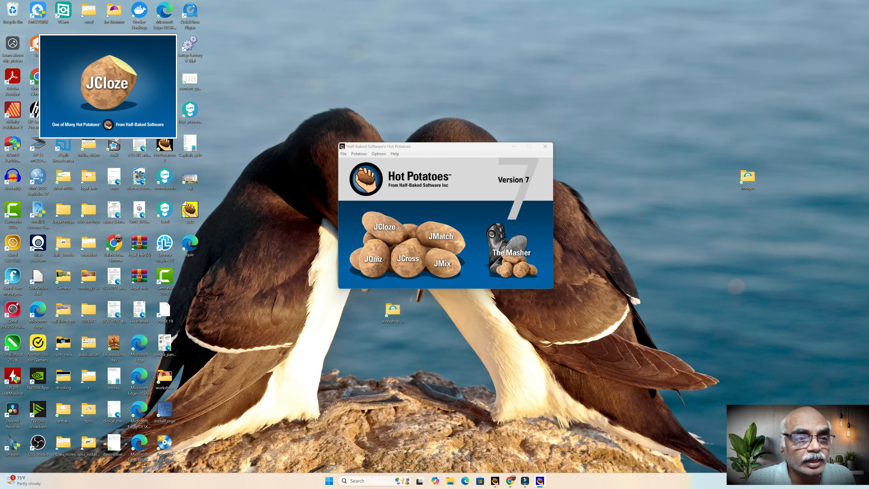
{"action": "left_click_drag", "start_coordinate": [101, 8], "coordinate": [414, 157]}
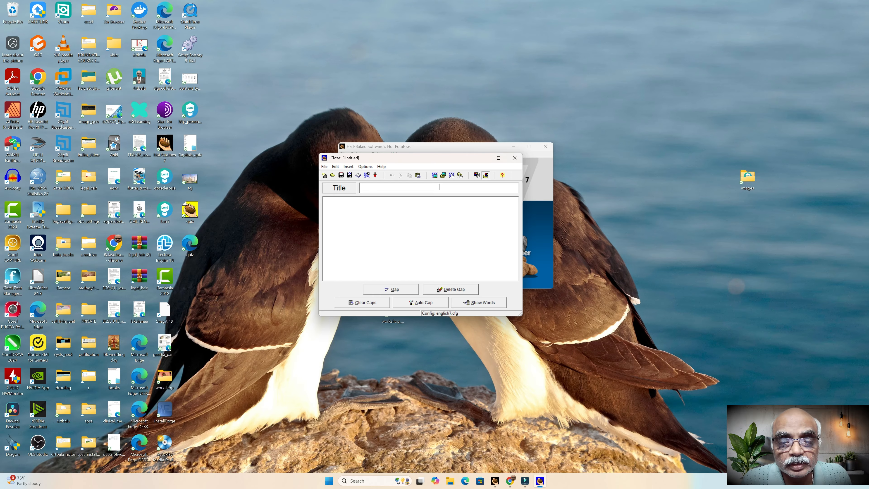
{"action": "type", "text": "Fill"}
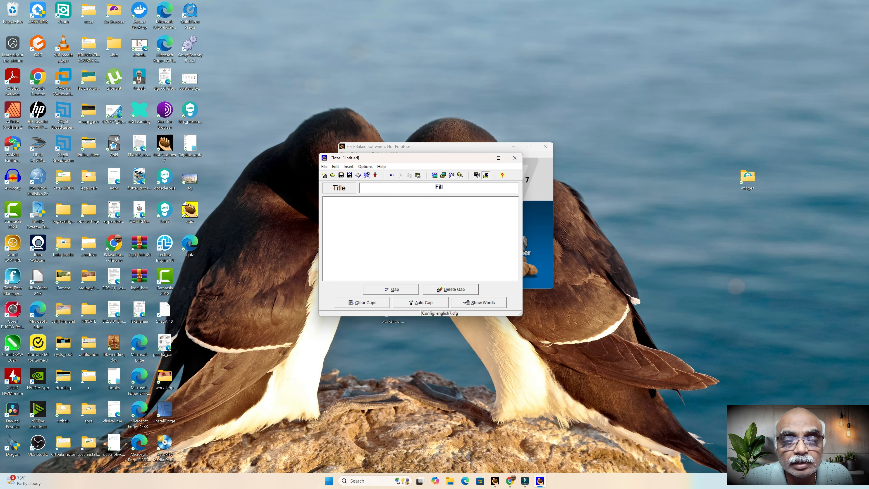
{"action": "type", "text": " in the"}
{"action": "key", "text": "BackSpace"}
{"action": "key", "text": "BackSpace"}
{"action": "key", "text": "BackSpace"}
{"action": "key", "text": "BackSpace"}
{"action": "key", "text": "BackSpace"}
{"action": "key", "text": "BackSpace"}
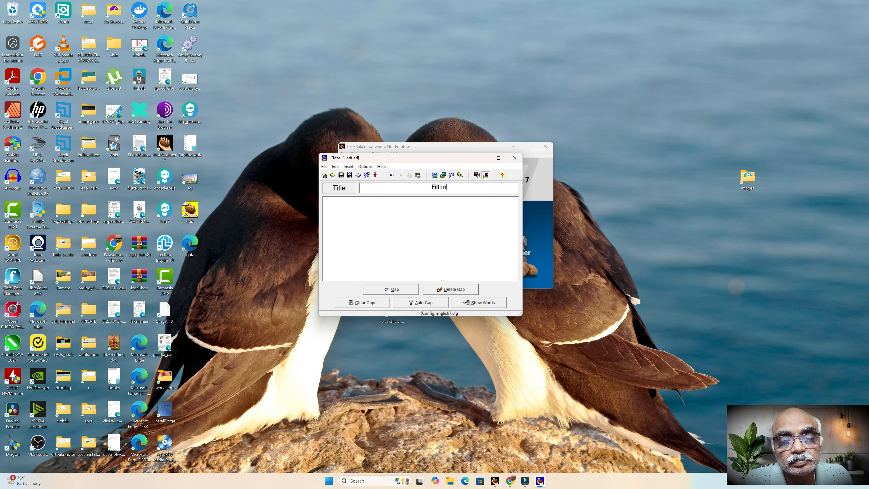
{"action": "type", "text": "n the "}
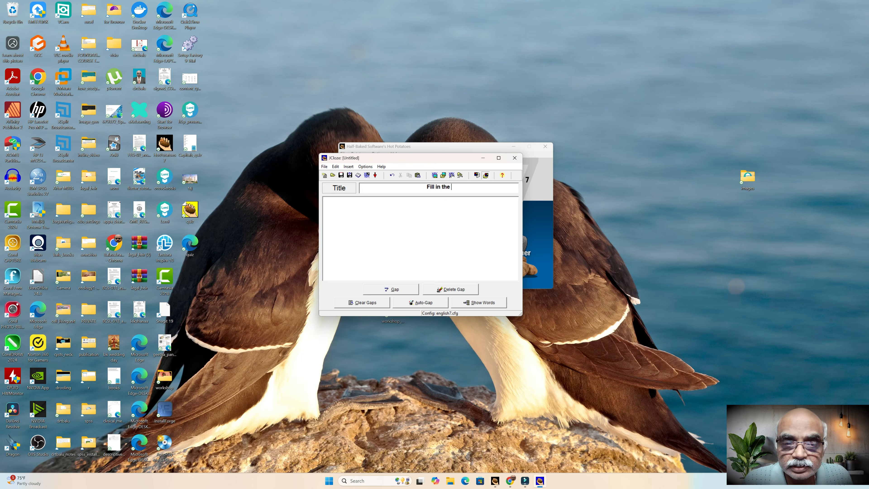
{"action": "type", "text": "Blanks"}
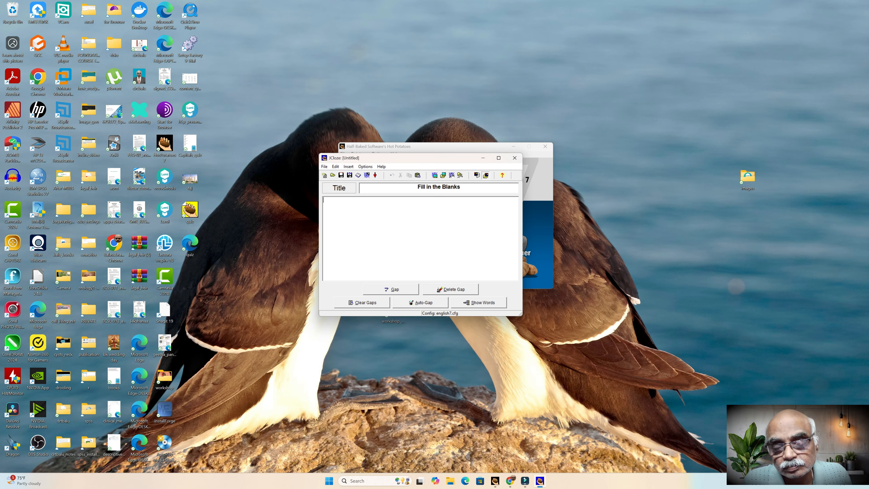
Step: Enter the exercise text "Cochlear implant surgery is performed using Facial recess approach"
{"action": "type", "text": "Cochl"}
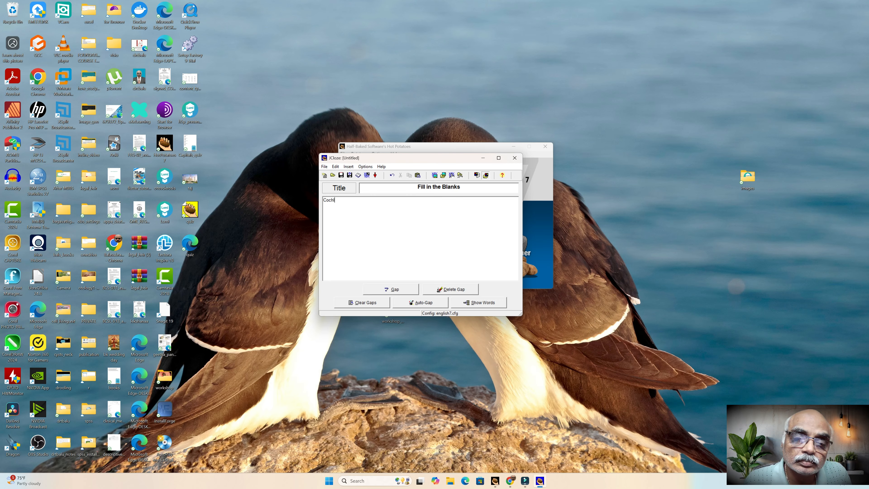
{"action": "type", "text": "ear implant surgery is"}
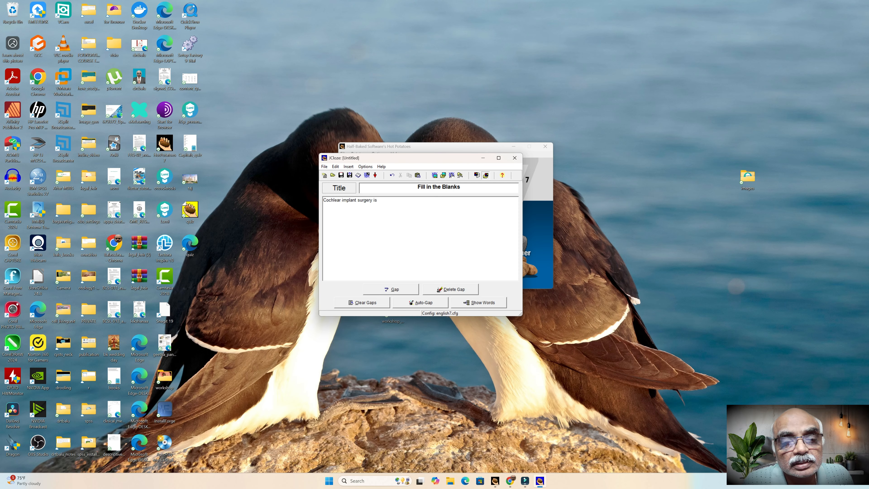
{"action": "type", "text": " performed"}
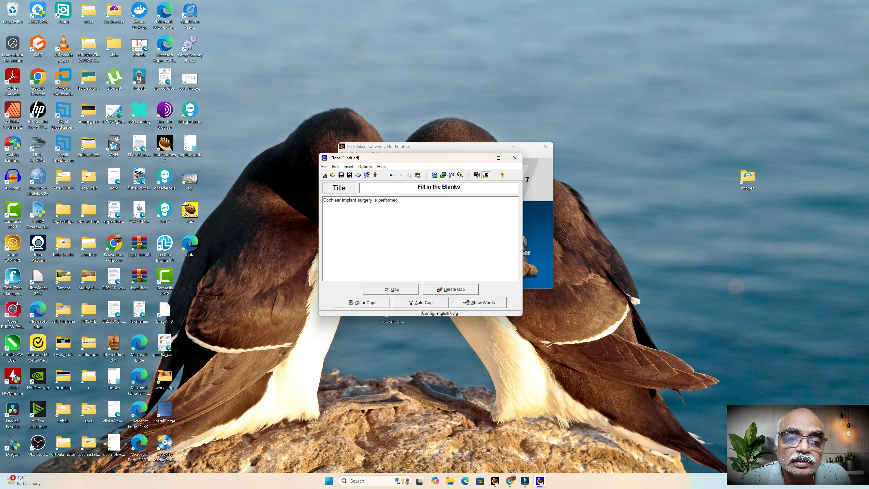
{"action": "type", "text": "using"}
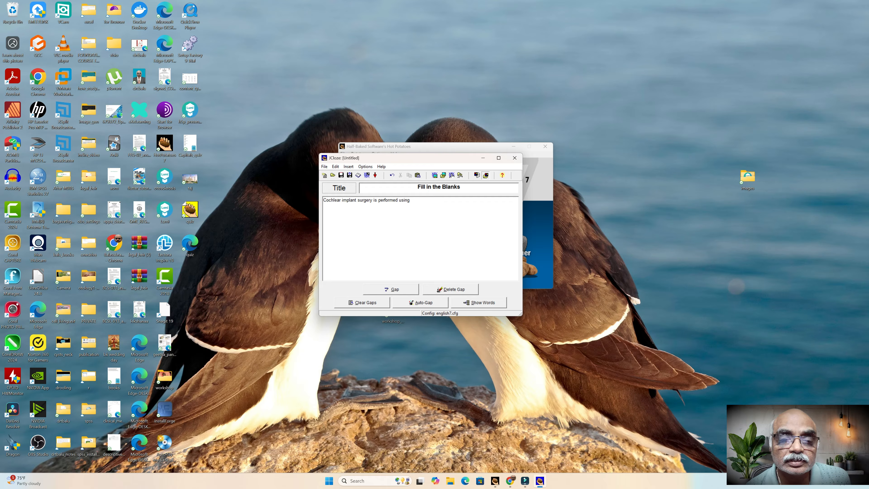
{"action": "type", "text": "Fac"}
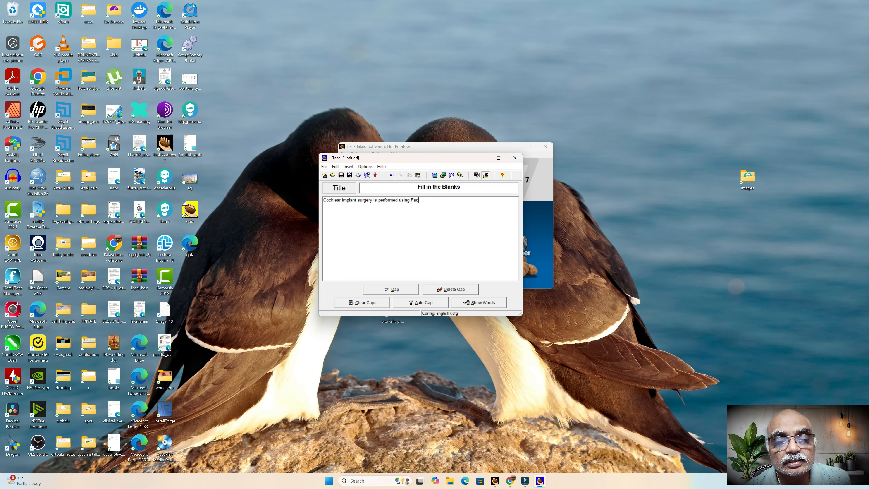
{"action": "type", "text": "ial recess a"}
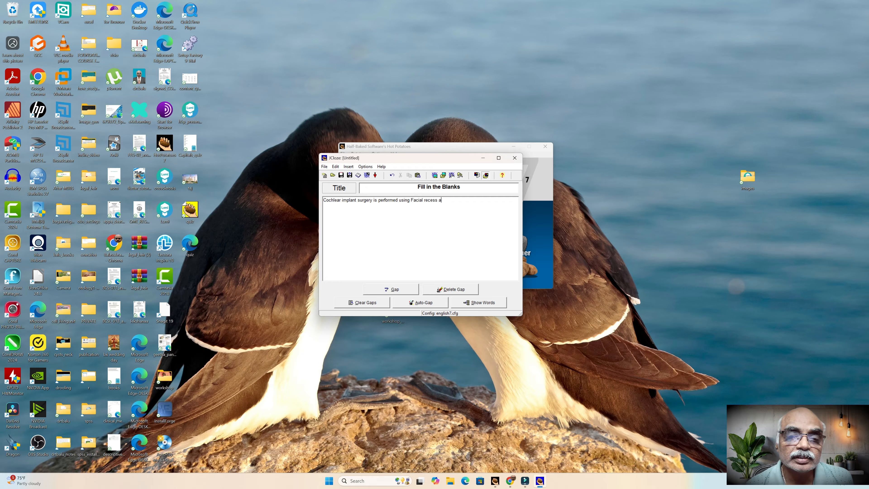
{"action": "type", "text": "pproach"}
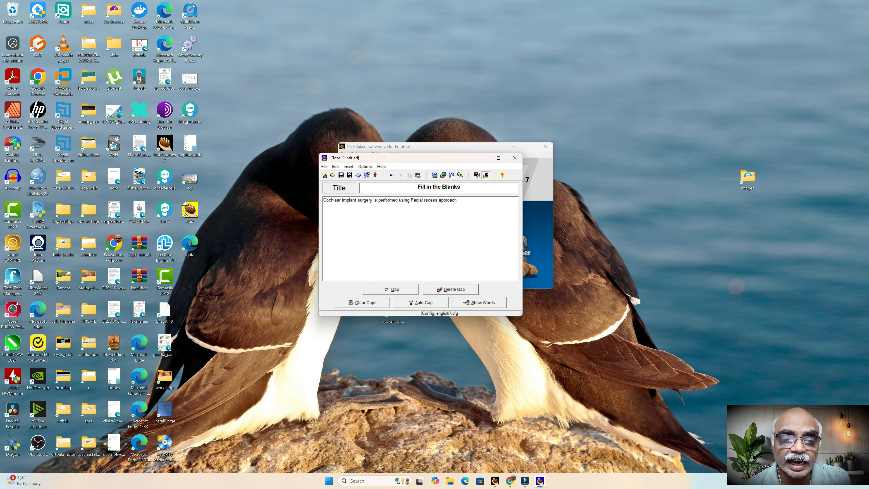
Step: Turn "Facial recess approach" into a gap with the clue "This is an old surgical approach"
{"action": "left_click", "coordinate": [391, 289]}
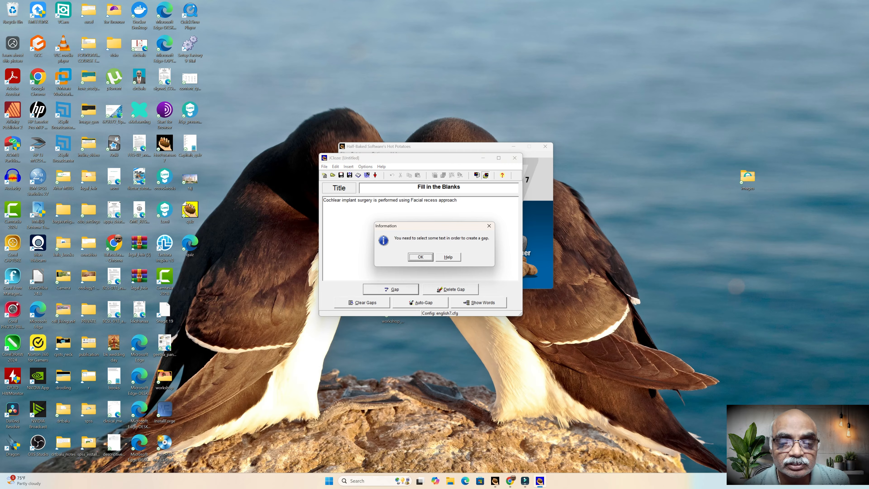
{"action": "left_click", "coordinate": [488, 226]}
{"action": "left_click_drag", "start_coordinate": [411, 200], "coordinate": [458, 200]}
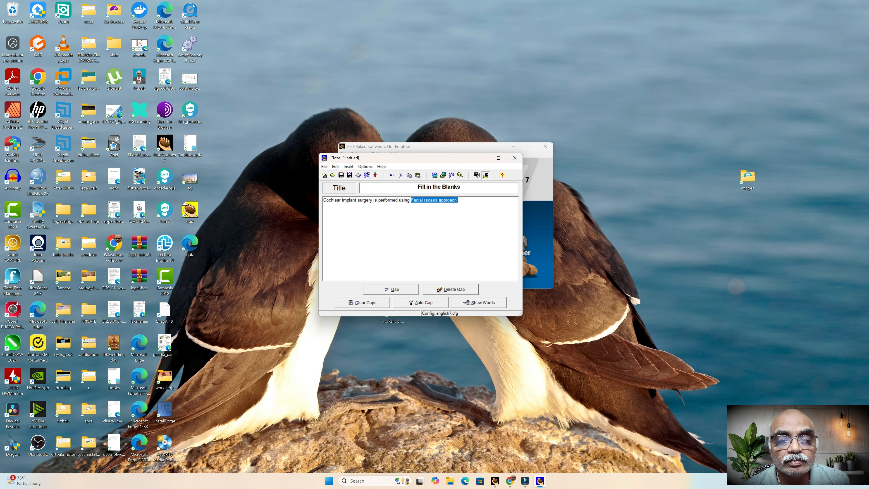
{"action": "left_click", "coordinate": [391, 289]}
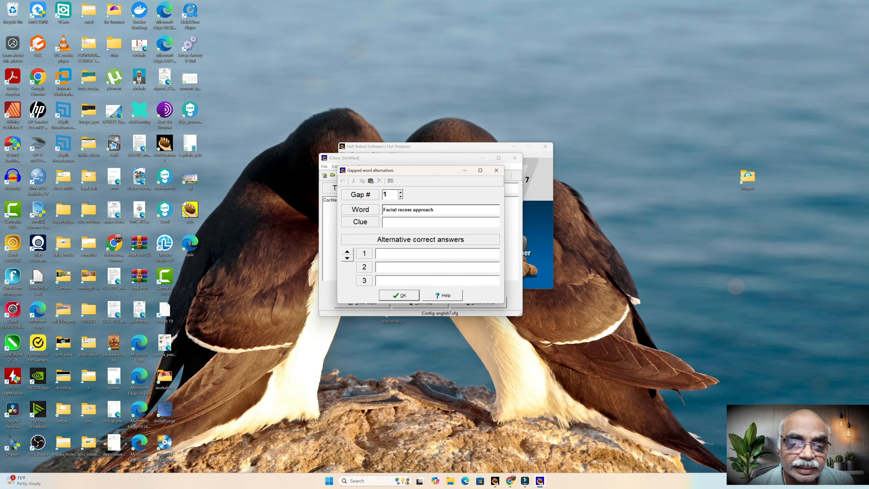
{"action": "left_click", "coordinate": [438, 221]}
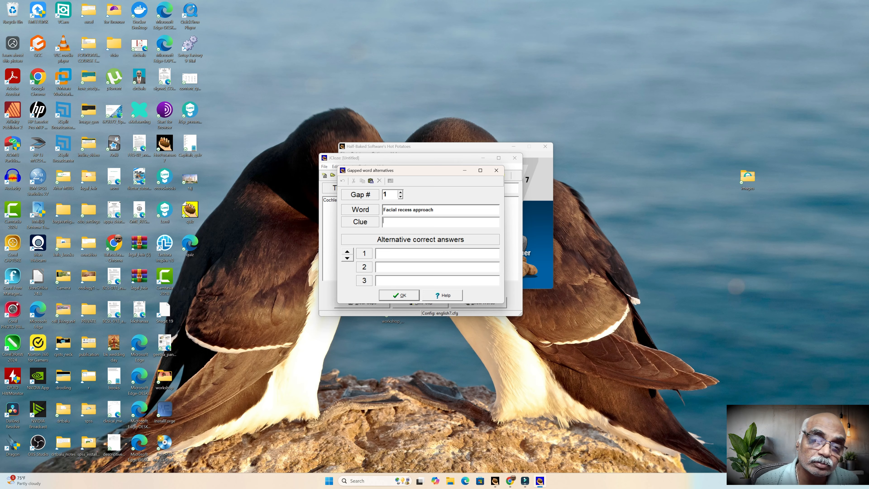
{"action": "type", "text": "Th"}
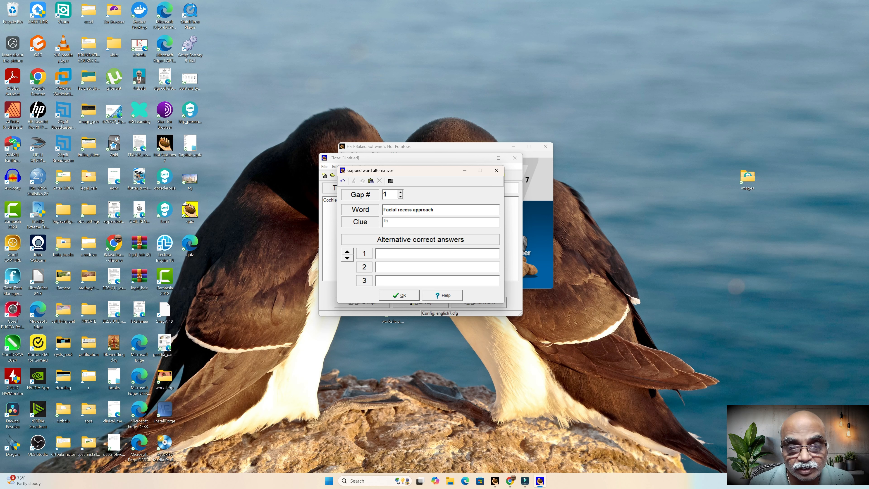
{"action": "type", "text": "is is an ol"}
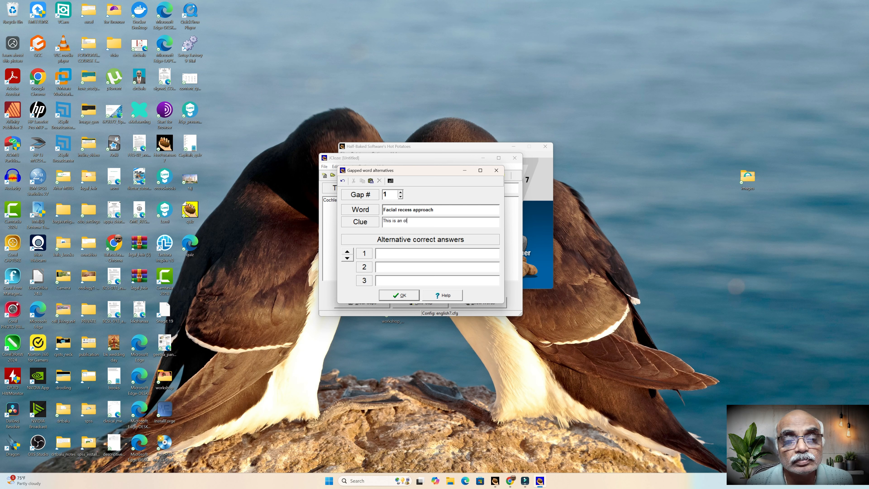
{"action": "type", "text": "d surgical approach"}
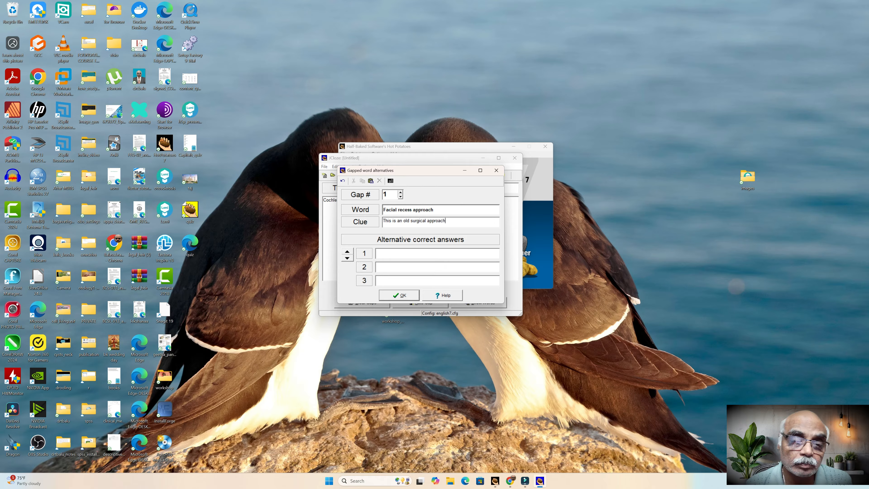
{"action": "key", "text": "Return"}
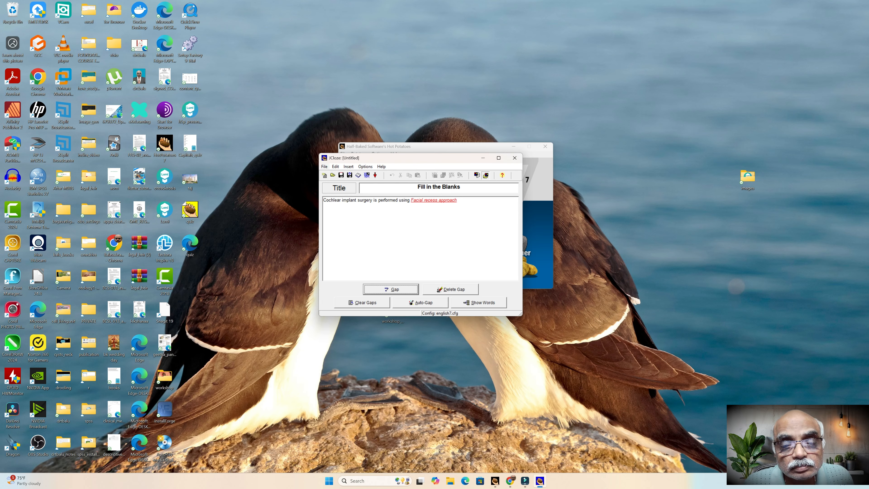
Step: Save the fill-in-the-blanks exercise as quiz in the images folder on the Desktop
{"action": "left_click", "coordinate": [325, 166]}
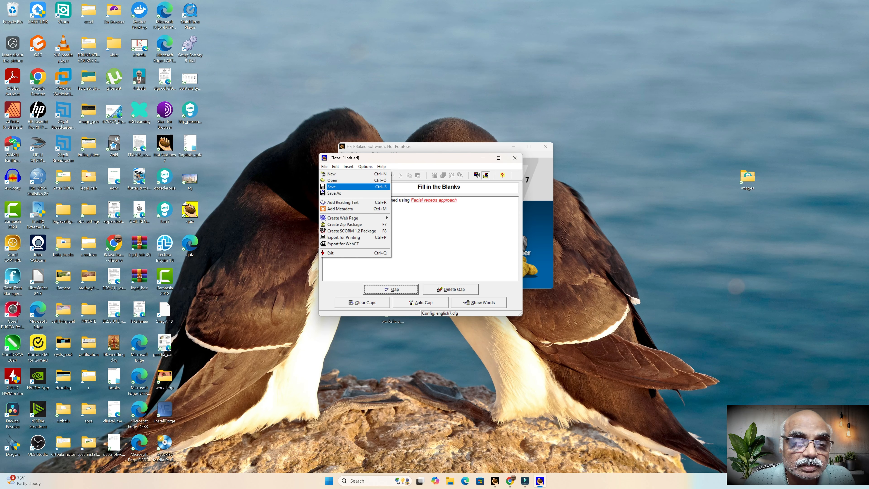
{"action": "left_click", "coordinate": [331, 186]}
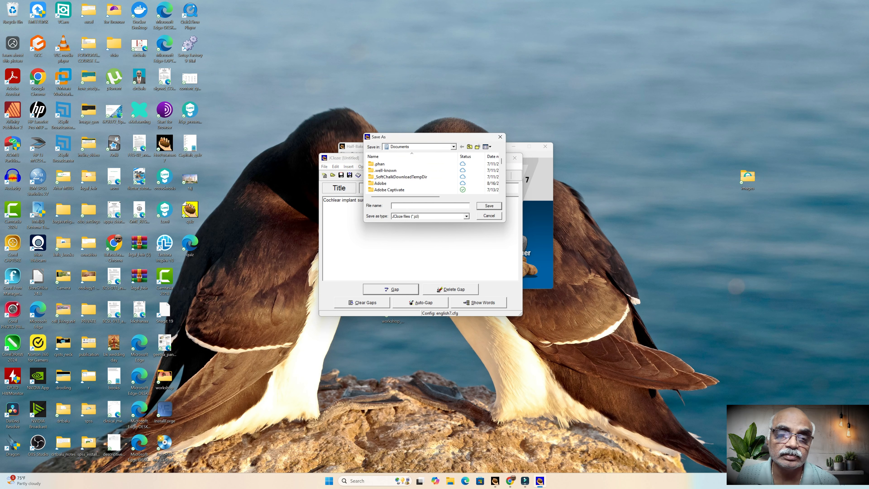
{"action": "type", "text": "quiz"}
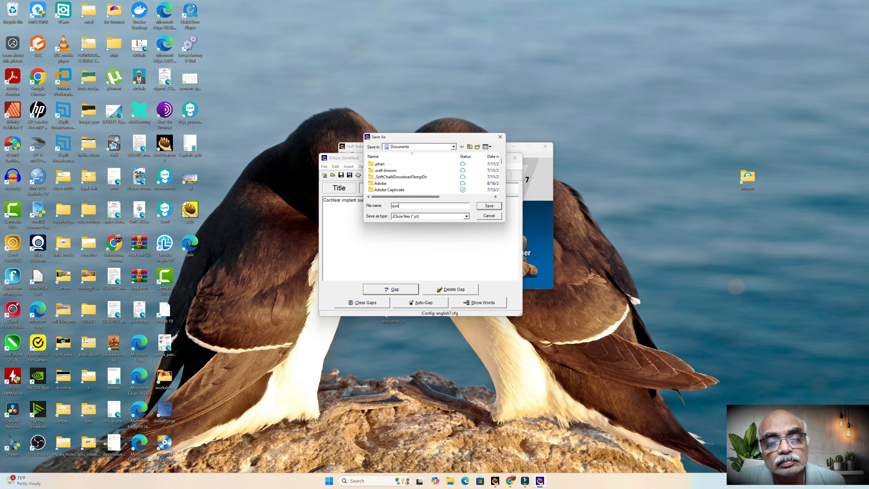
{"action": "left_click", "coordinate": [453, 147]}
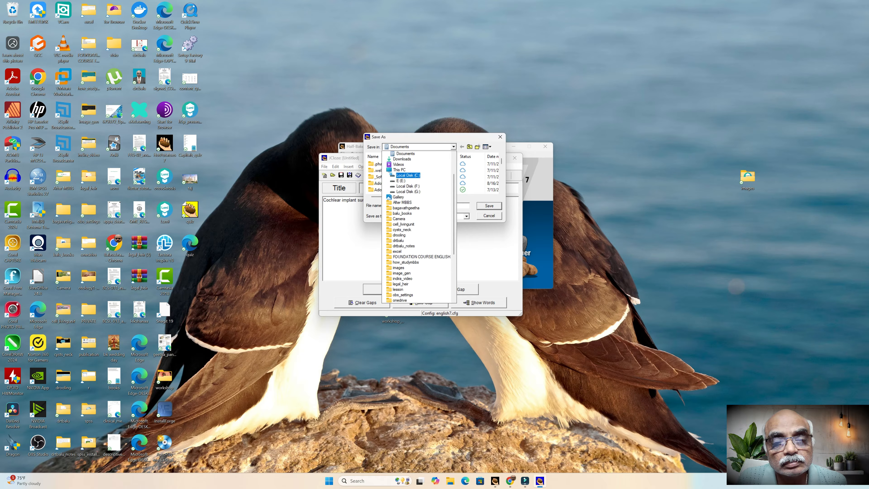
{"action": "scroll", "coordinate": [417, 226], "scroll_direction": "up", "scroll_amount": 3}
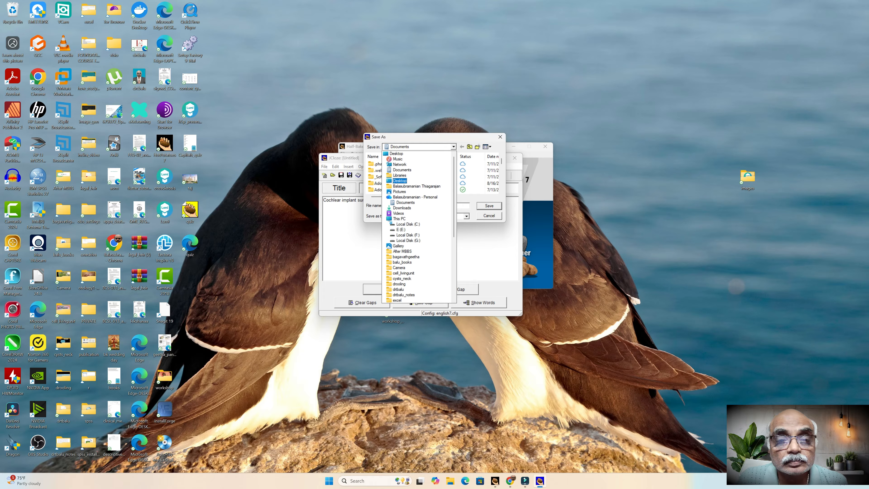
{"action": "left_click", "coordinate": [400, 181]}
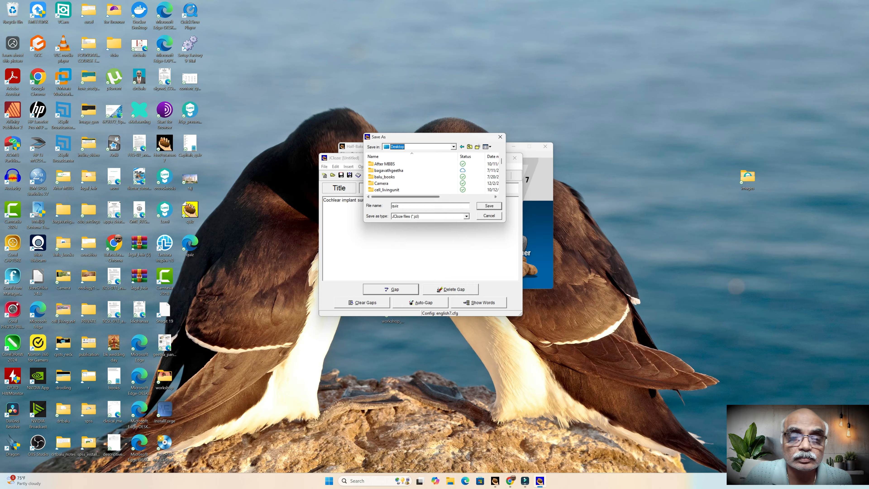
{"action": "scroll", "coordinate": [432, 176], "scroll_direction": "down", "scroll_amount": 2}
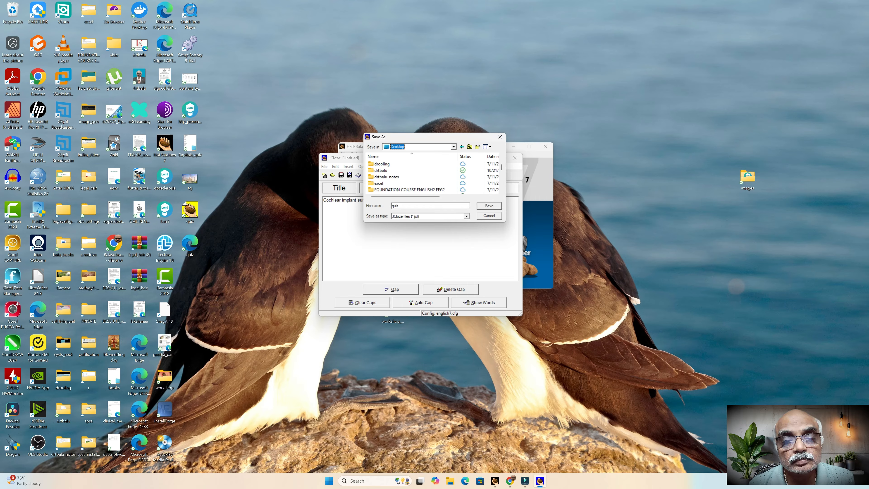
{"action": "scroll", "coordinate": [433, 176], "scroll_direction": "down", "scroll_amount": 3}
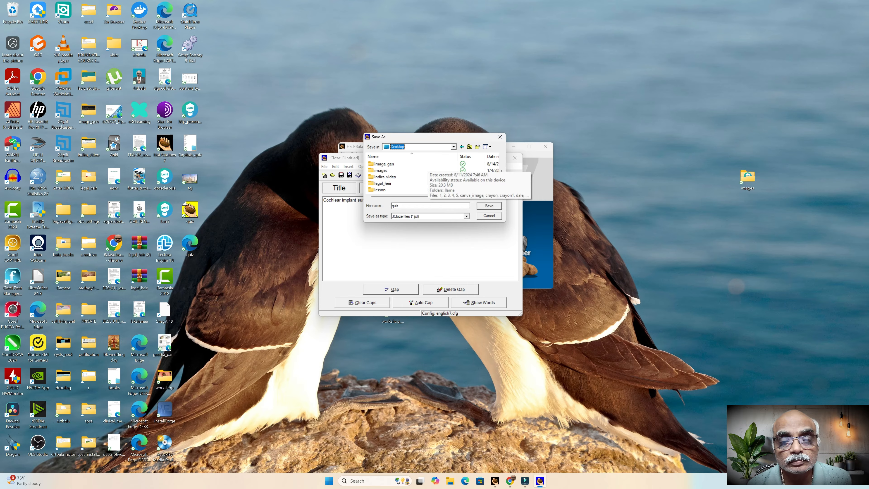
{"action": "left_click", "coordinate": [425, 170]}
{"action": "double_click", "coordinate": [381, 171]}
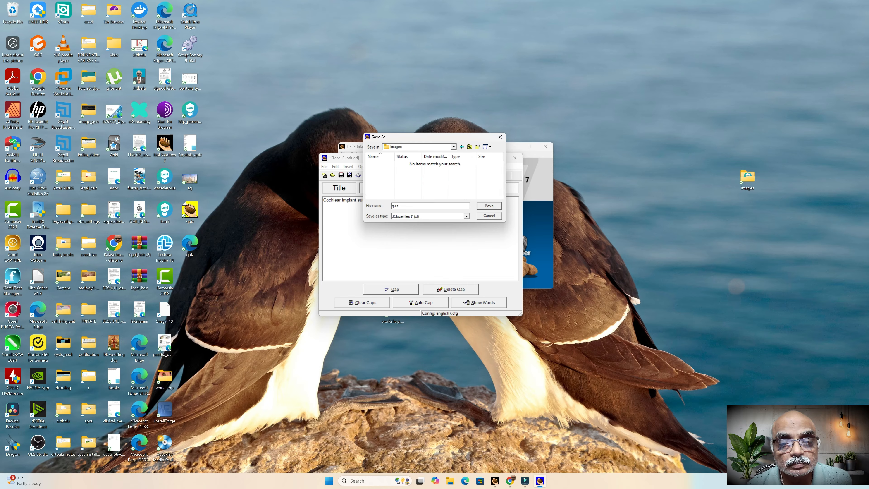
{"action": "key", "text": "Return"}
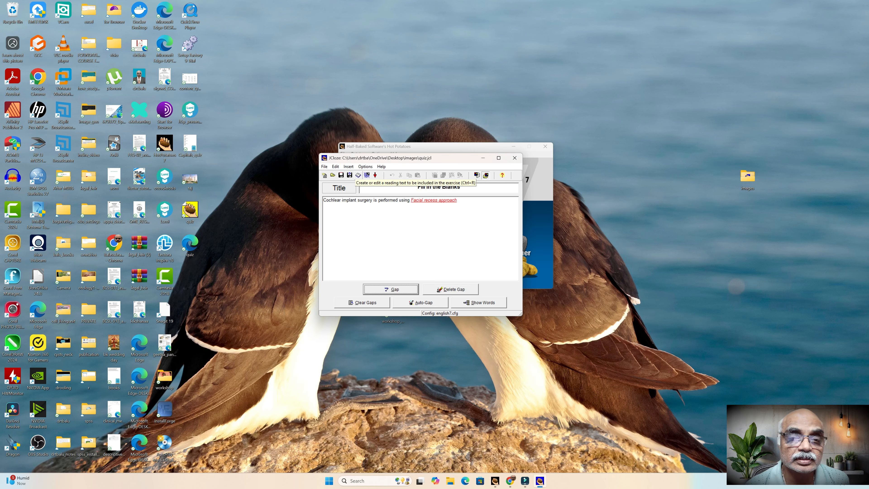
{"action": "left_click", "coordinate": [348, 167]}
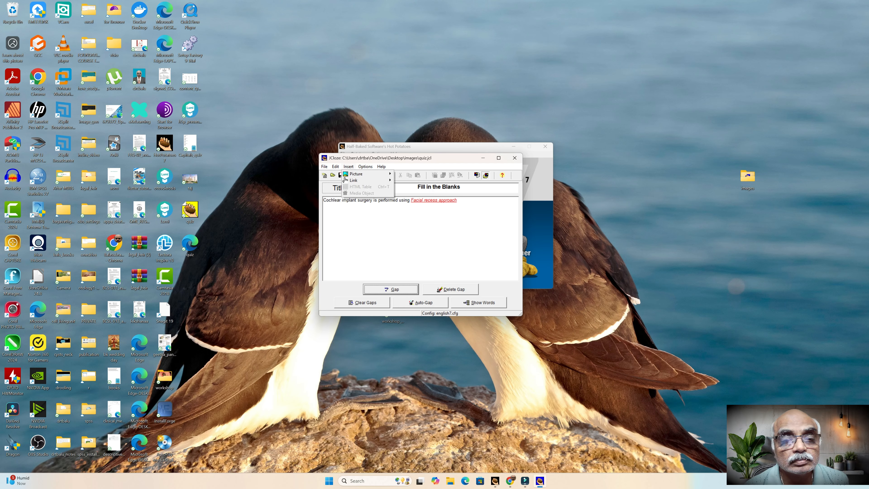
{"action": "mouse_move", "coordinate": [335, 166]}
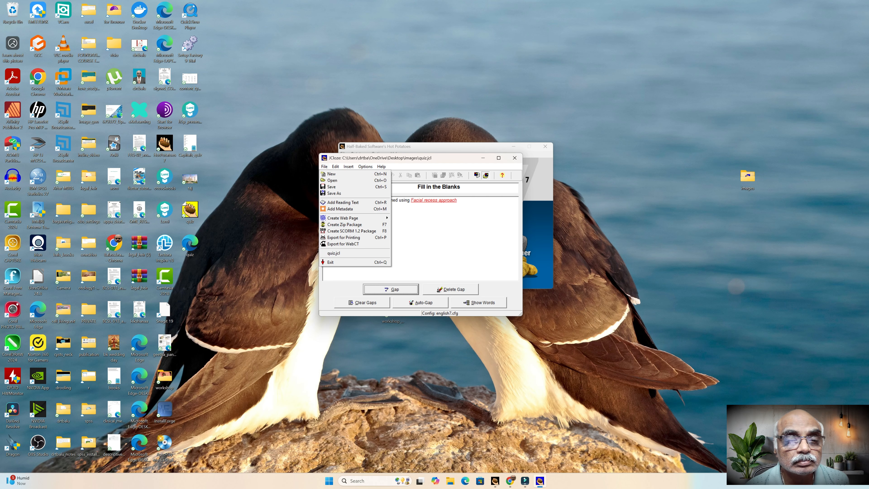
{"action": "mouse_move", "coordinate": [381, 166]}
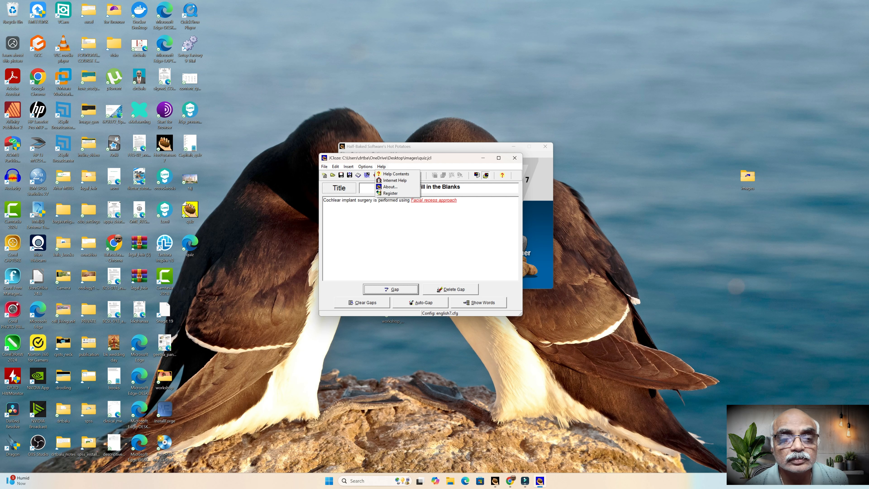
Step: Close JCloze and start a JMatch exercise titled "Match the following"
{"action": "left_click", "coordinate": [515, 158]}
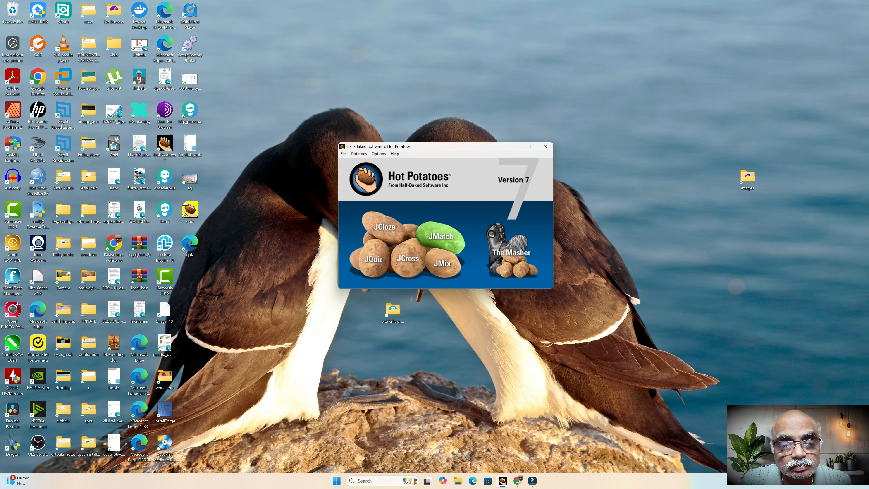
{"action": "left_click", "coordinate": [441, 236]}
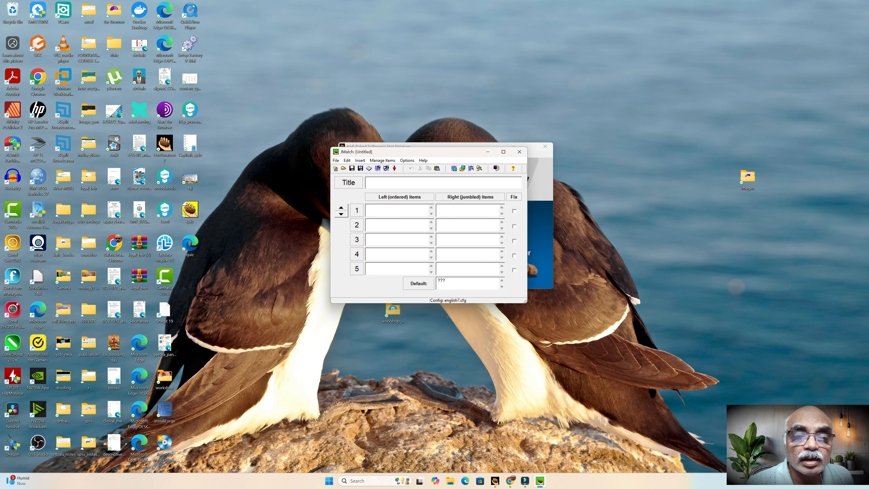
{"action": "type", "text": "Match the"}
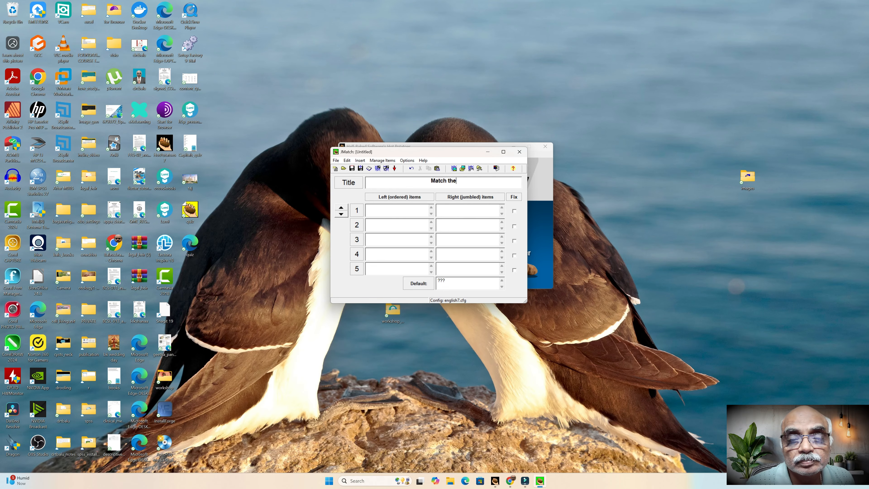
{"action": "type", "text": " following"}
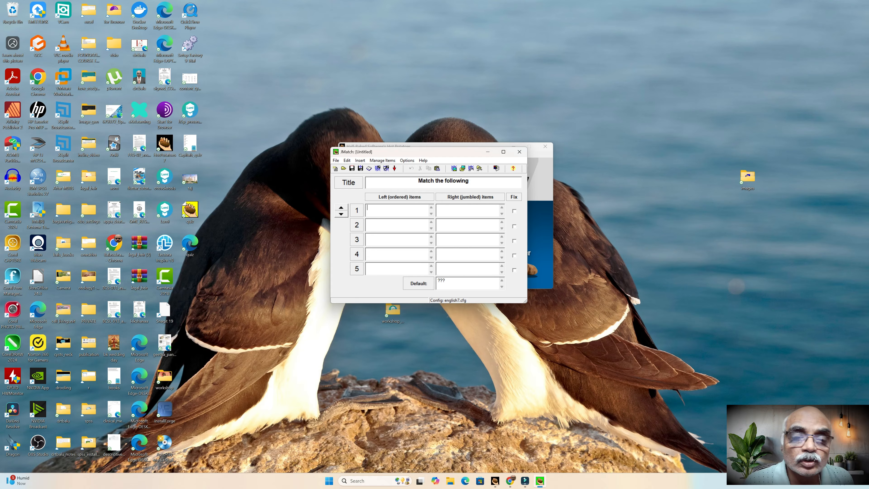
Step: Enter the first matching pair: "Cochlear implant" as the ordered item and "Facial recess approach" as its match
{"action": "type", "text": "Cochlear implant"}
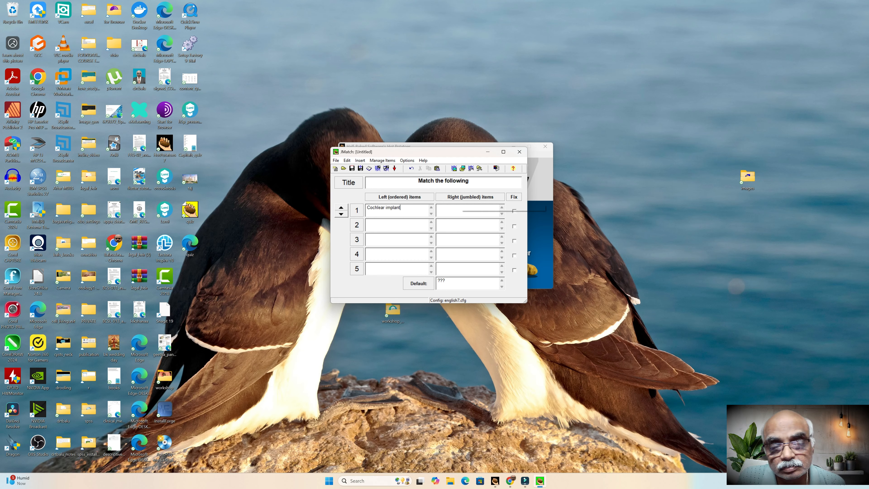
{"action": "left_click", "coordinate": [460, 209]}
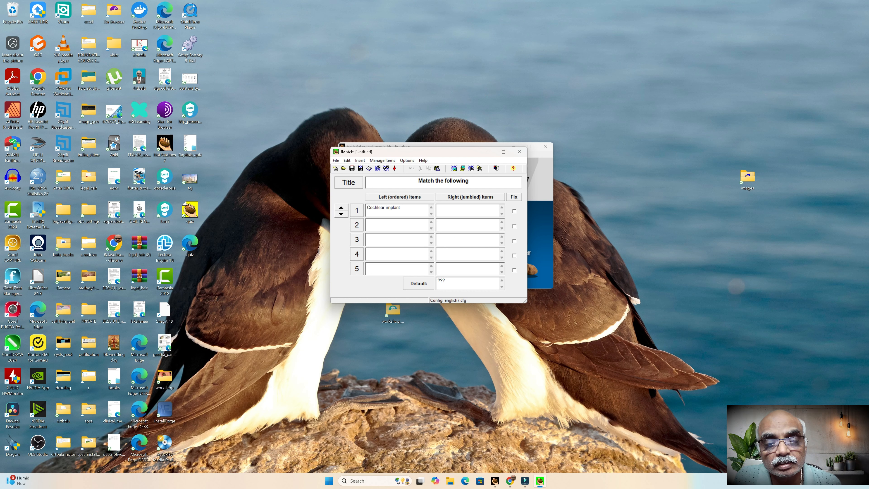
{"action": "type", "text": "Facial recess "}
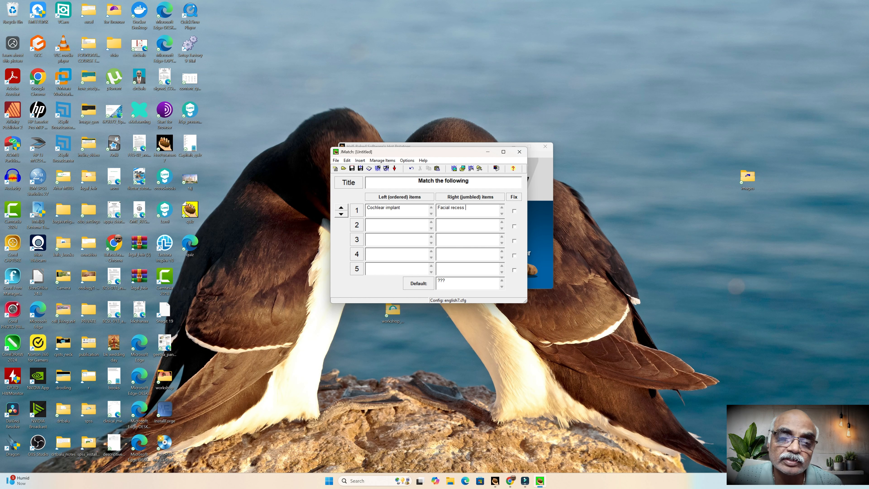
{"action": "type", "text": "approach"}
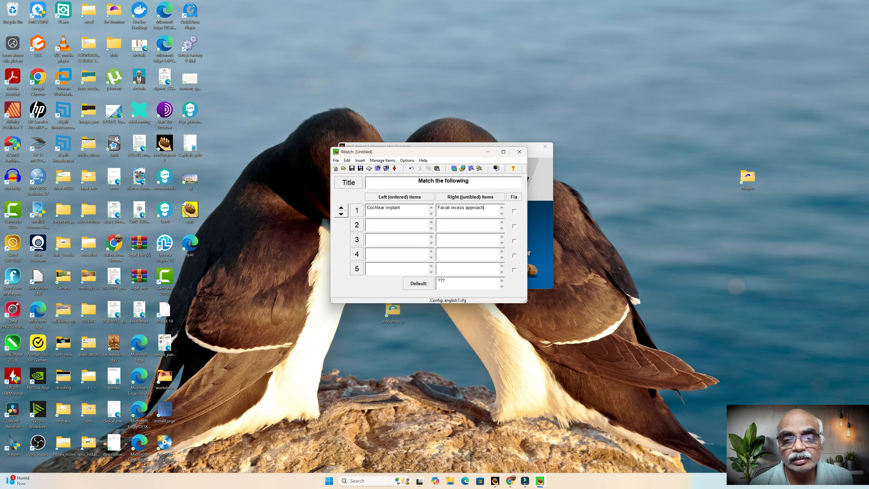
Step: Enter the second matching pair: "MRM" as the ordered item and "Modified radical mastoidectomy" as its match
{"action": "type", "text": "M"}
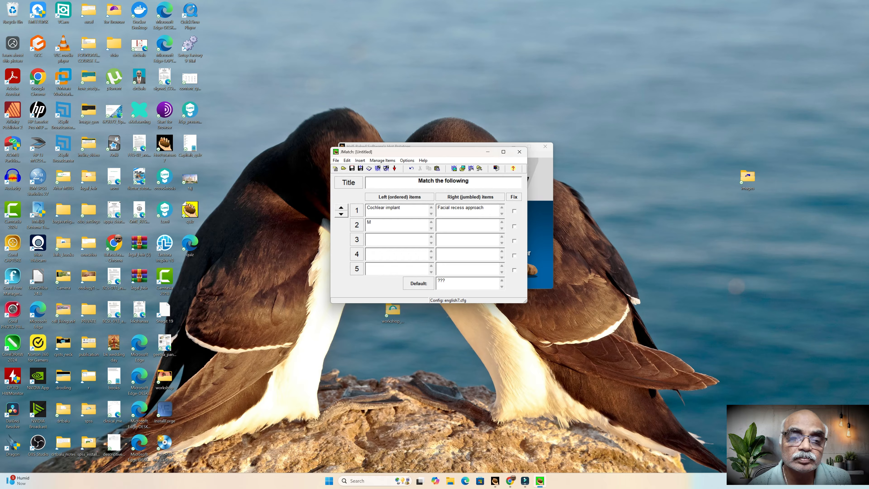
{"action": "type", "text": "RM"}
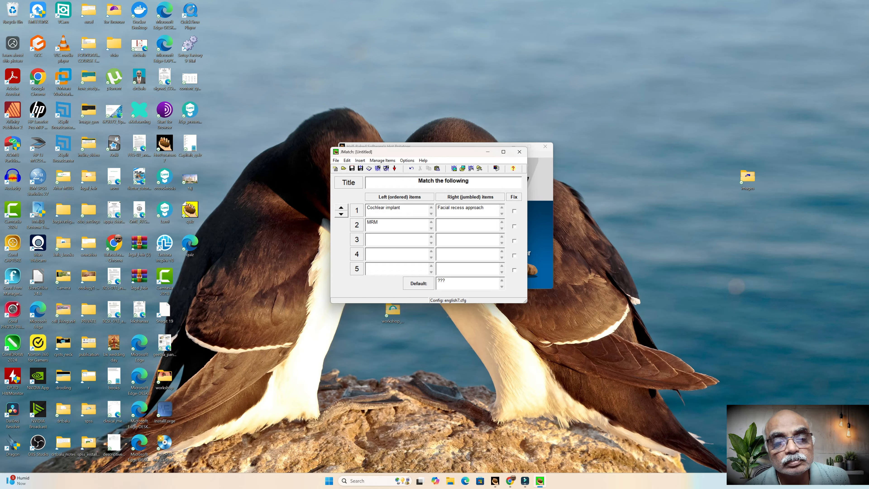
{"action": "type", "text": "Modif"}
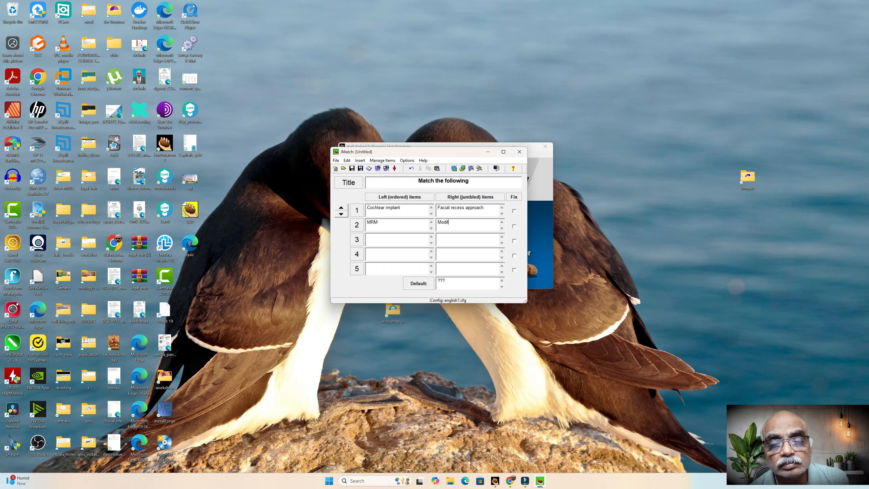
{"action": "type", "text": "ied radical"}
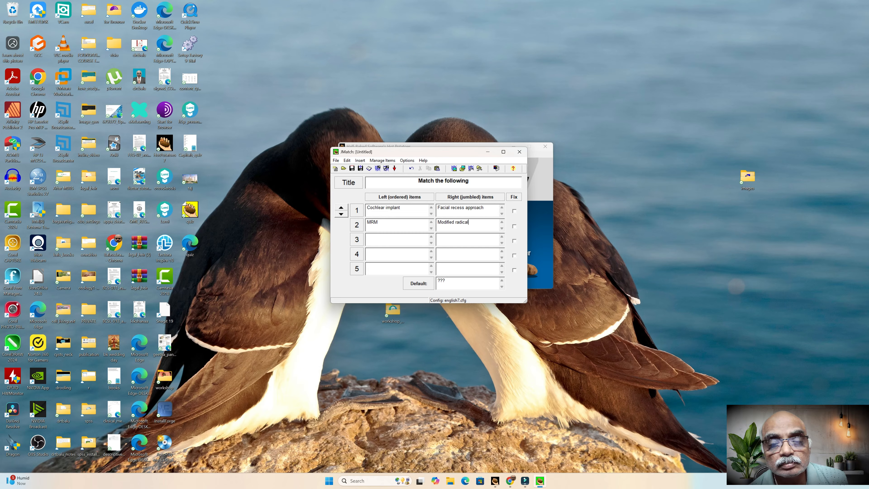
{"action": "type", "text": " mastoidec"}
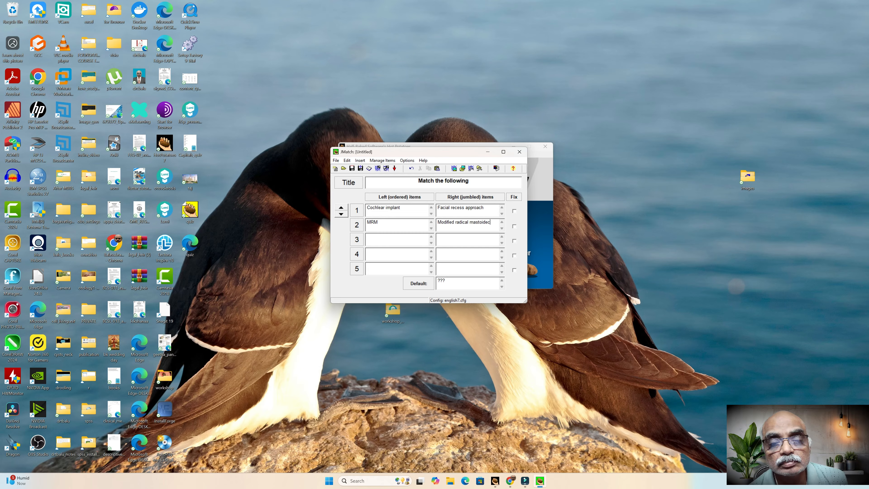
{"action": "type", "text": "tomy"}
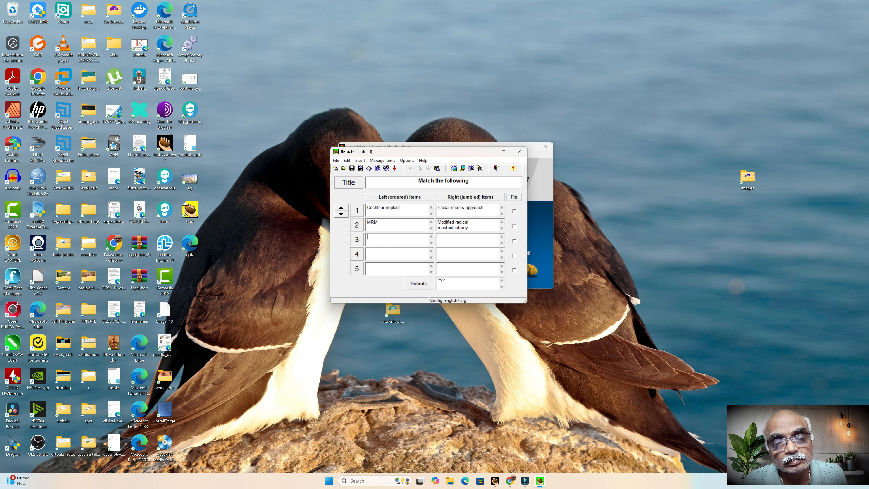
Step: Enter the third matching pair: "Central perforation" as the ordered item and "Myringoplasty" as its match
{"action": "type", "text": "CEntral"}
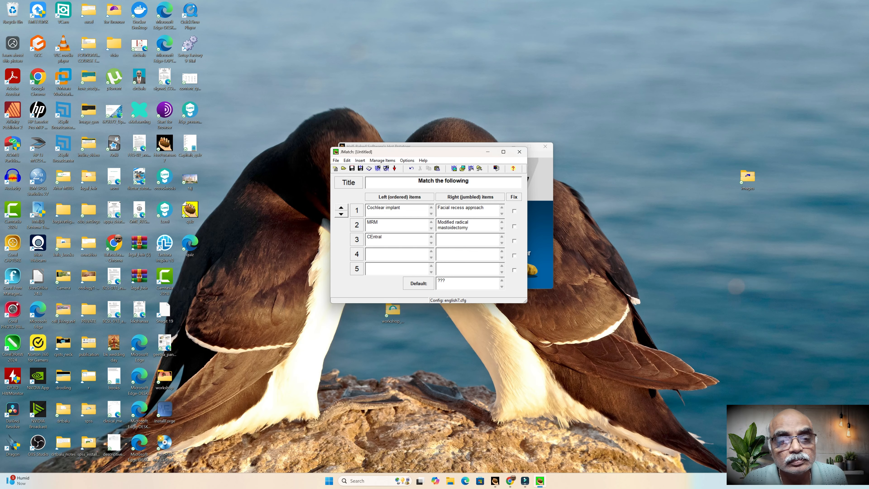
{"action": "key", "text": "BackSpace"}
{"action": "key", "text": "BackSpace"}
{"action": "key", "text": "BackSpace"}
{"action": "key", "text": "BackSpace"}
{"action": "key", "text": "BackSpace"}
{"action": "key", "text": "BackSpace"}
{"action": "type", "text": "entr"}
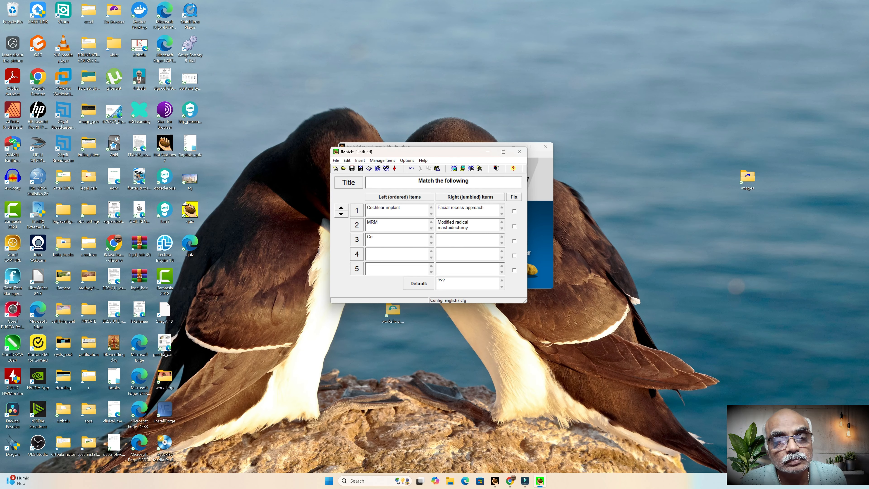
{"action": "type", "text": "al perfo"}
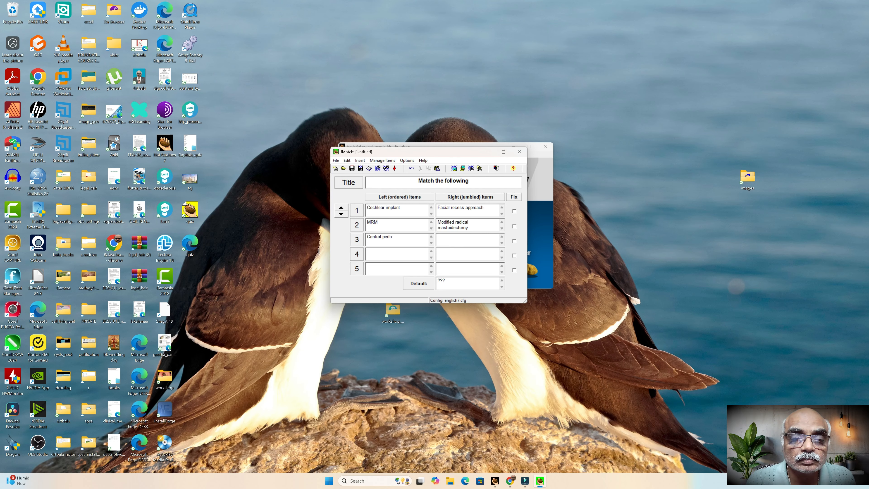
{"action": "type", "text": "ration"}
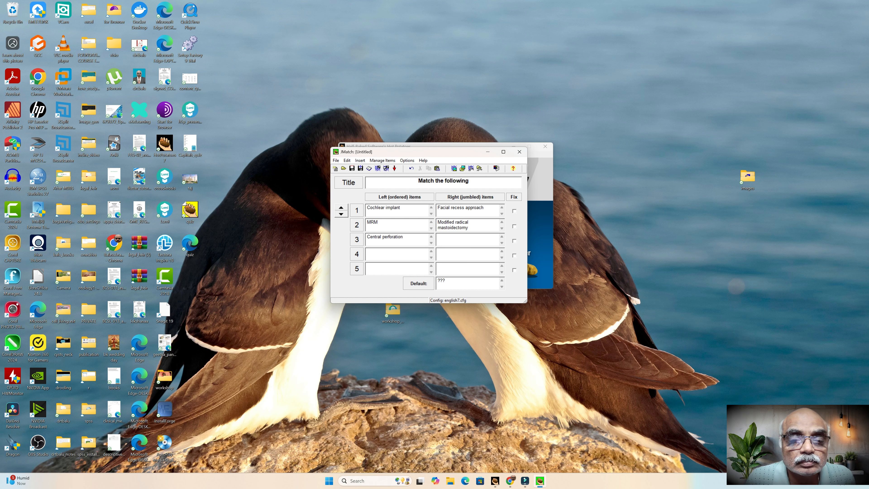
{"action": "type", "text": "My"}
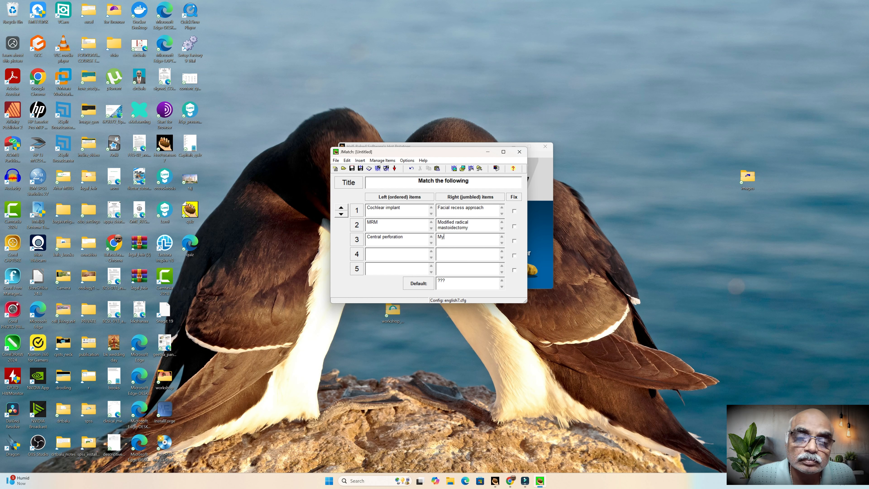
{"action": "type", "text": "ringoplasty"}
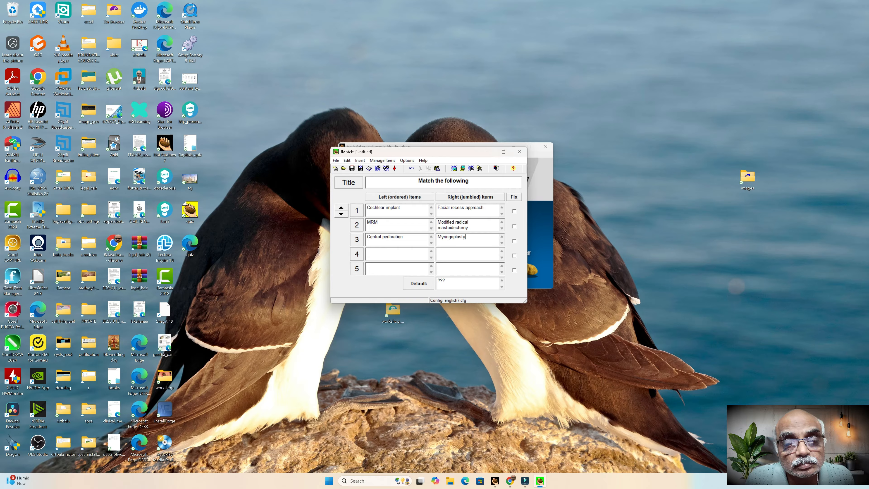
{"action": "type", "text": "Attic "}
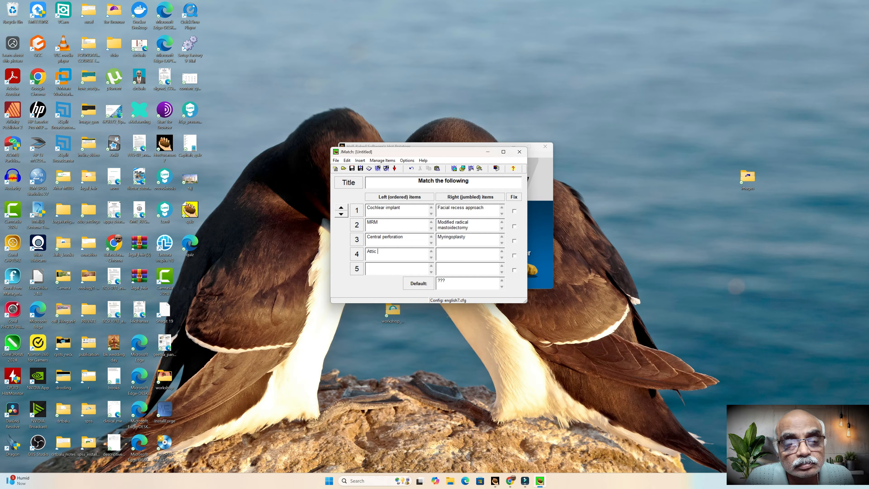
{"action": "type", "text": "perforatio"}
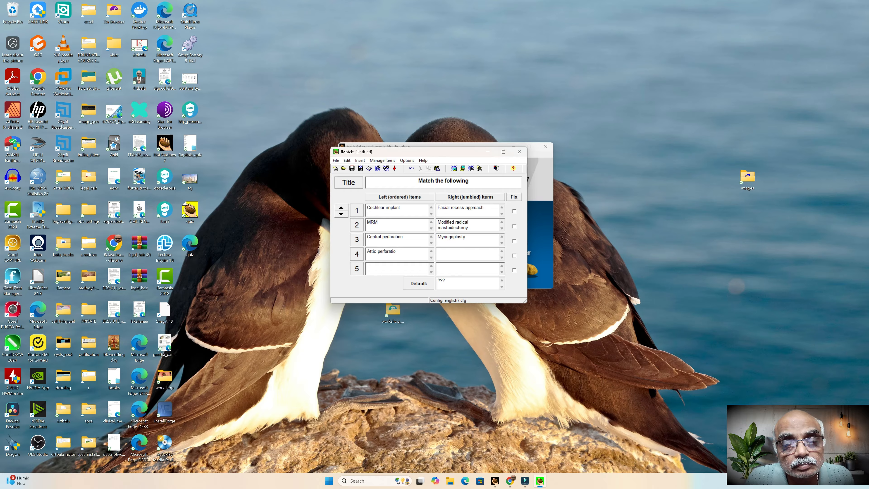
{"action": "key", "text": "BackSpace"}
{"action": "key", "text": "BackSpace"}
{"action": "key", "text": "BackSpace"}
{"action": "key", "text": "BackSpace"}
{"action": "key", "text": "BackSpace"}
{"action": "key", "text": "BackSpace"}
{"action": "key", "text": "BackSpace"}
{"action": "key", "text": "BackSpace"}
{"action": "key", "text": "BackSpace"}
{"action": "key", "text": "BackSpace"}
{"action": "key", "text": "BackSpace"}
{"action": "key", "text": "BackSpace"}
{"action": "key", "text": "BackSpace"}
{"action": "key", "text": "BackSpace"}
{"action": "key", "text": "BackSpace"}
{"action": "key", "text": "BackSpace"}
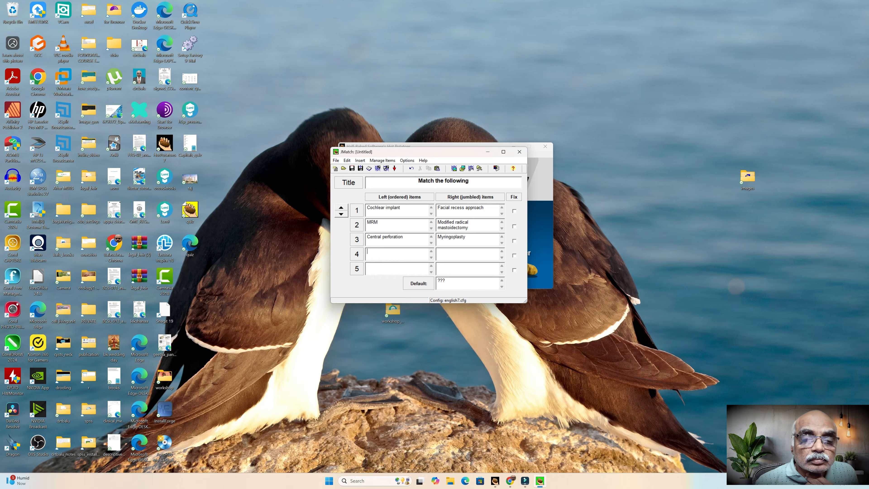
Step: Enter the fourth matching pair: "EC" as the ordered item and "Eustachean catarrh" as its match
{"action": "type", "text": "EC"}
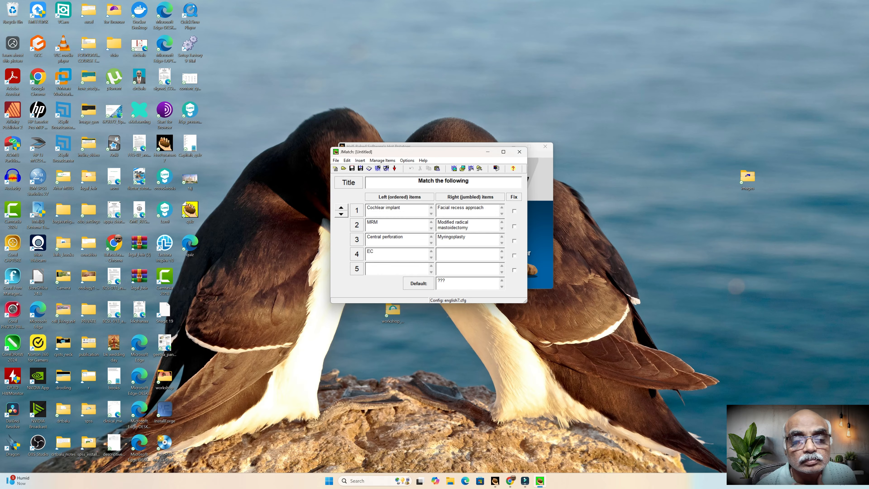
{"action": "type", "text": "Eujstach"}
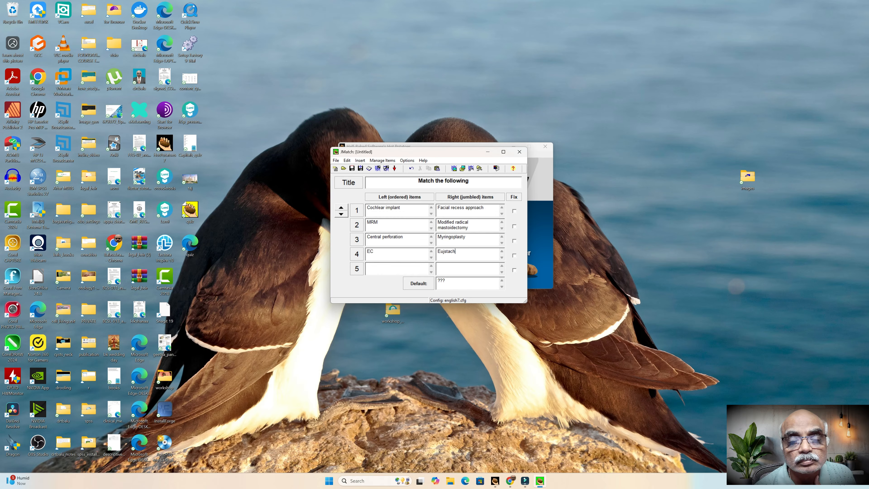
{"action": "key", "text": "BackSpace"}
{"action": "key", "text": "BackSpace"}
{"action": "key", "text": "BackSpace"}
{"action": "key", "text": "BackSpace"}
{"action": "type", "text": "stachean"}
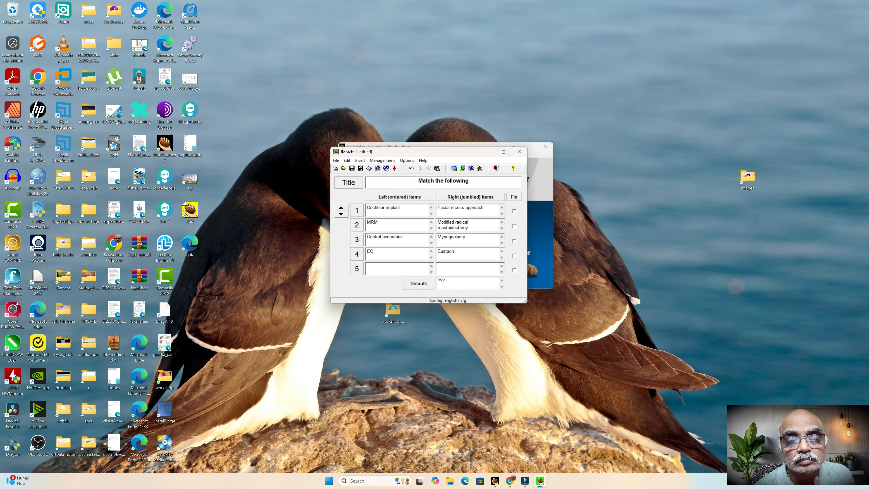
{"action": "type", "text": " catarrh"}
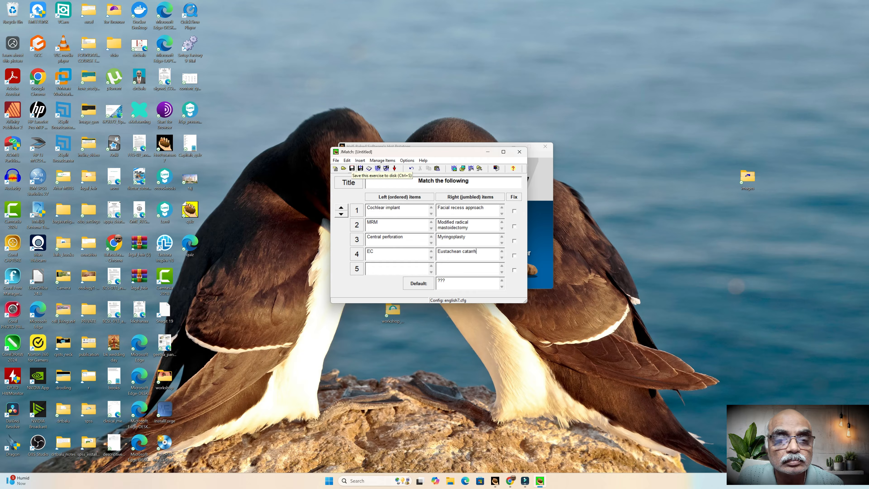
Step: Create a web page of the matching exercise named match in Documents and view it in the browser
{"action": "left_click", "coordinate": [336, 160]}
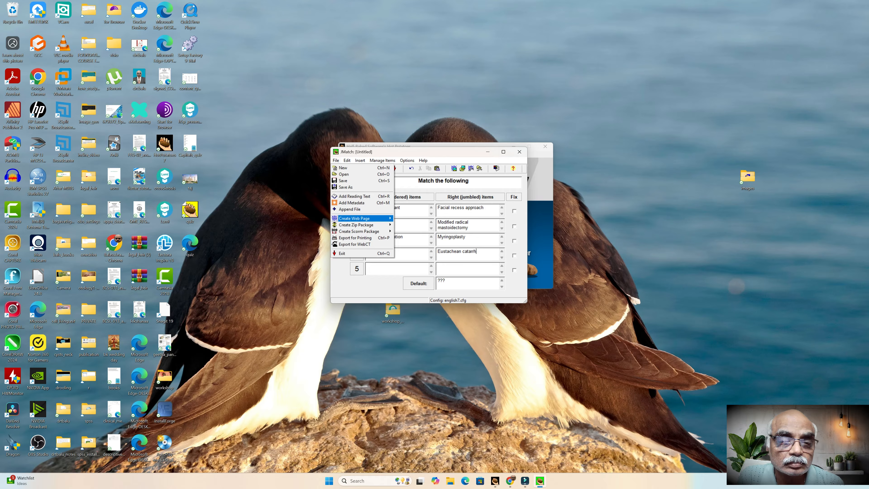
{"action": "mouse_move", "coordinate": [354, 219]}
{"action": "left_click", "coordinate": [416, 219]}
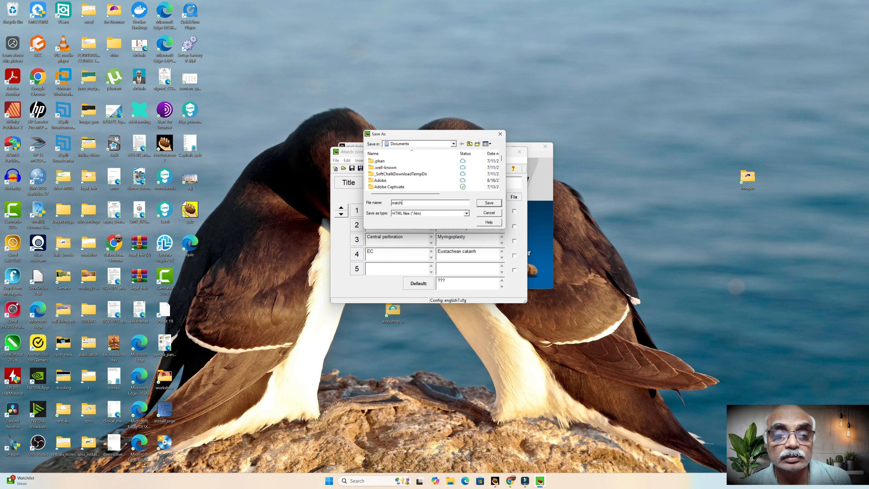
{"action": "key", "text": "Return"}
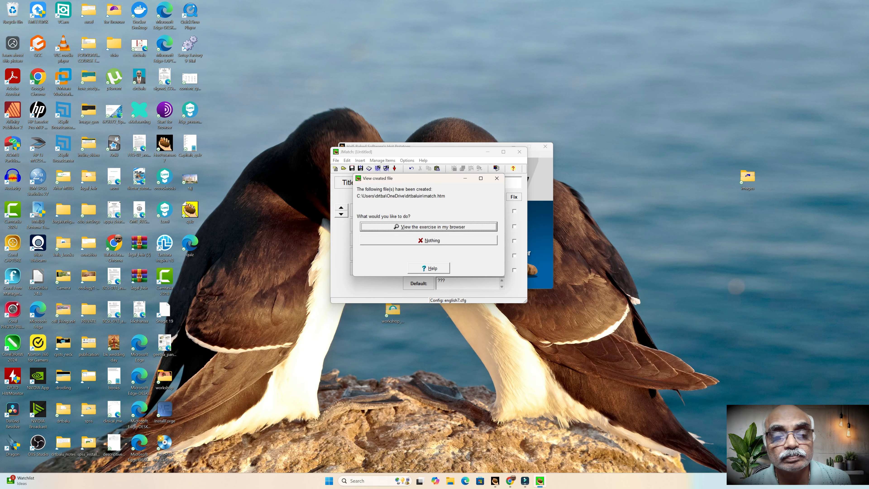
{"action": "left_click", "coordinate": [428, 226]}
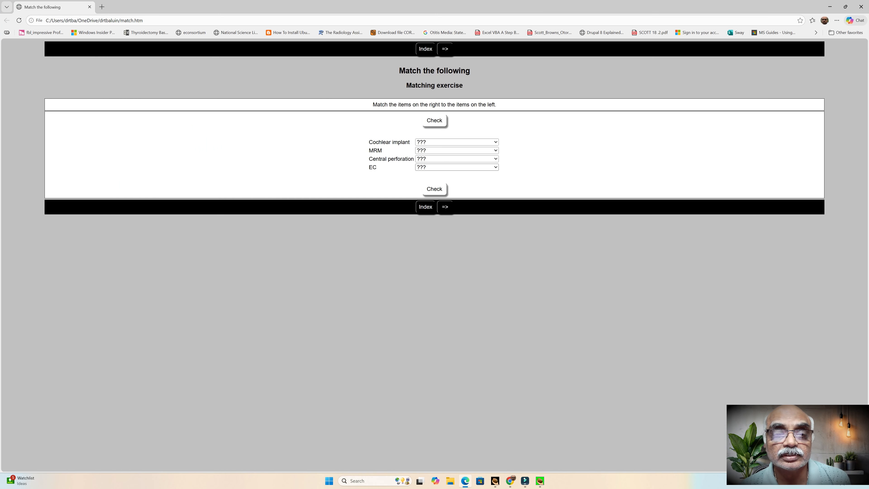
Step: Match "Cochlear implant" with "Facial recess approach" and "MRM" with "Modified radical mastoidectomy" in the web exercise
{"action": "left_click", "coordinate": [495, 142]}
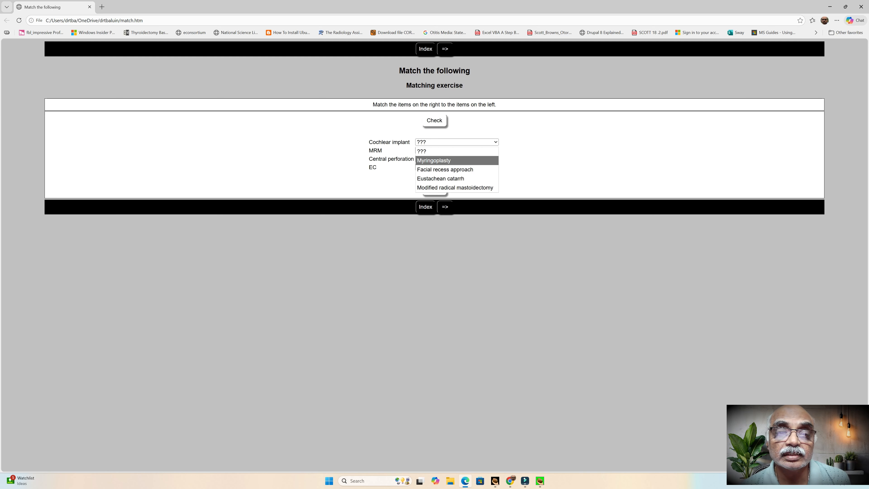
{"action": "key", "text": "Up"}
{"action": "key", "text": "Up"}
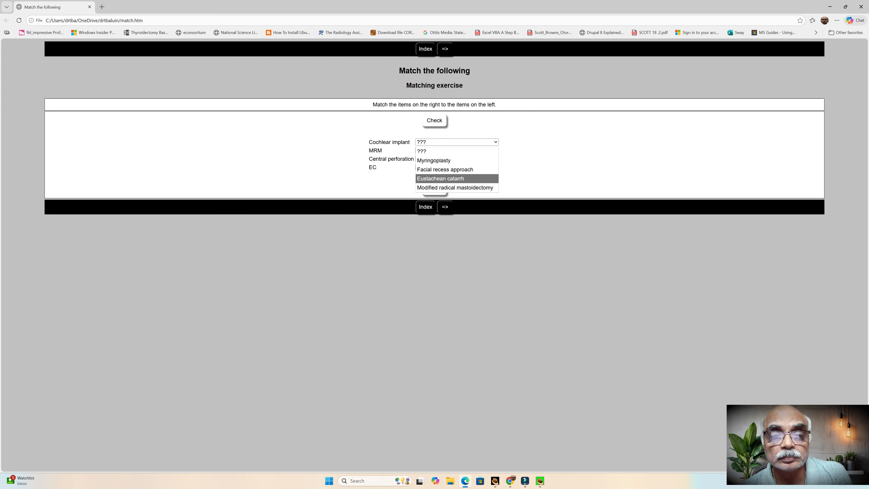
{"action": "key", "text": "Return"}
{"action": "key", "text": "Tab"}
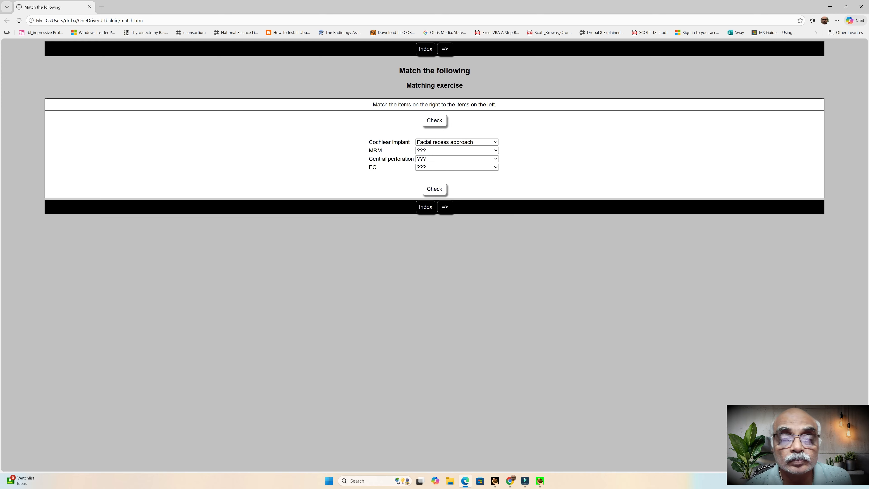
{"action": "key", "text": "alt+Down"}
{"action": "key", "text": "Down"}
{"action": "key", "text": "Down"}
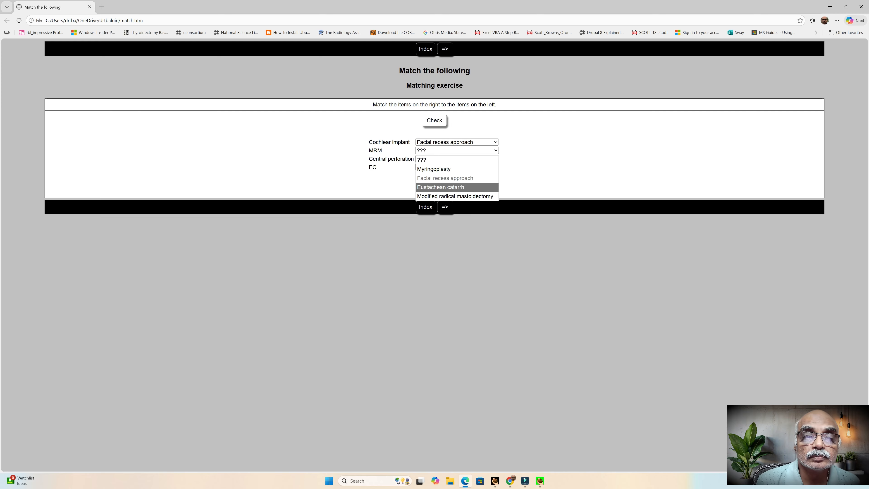
{"action": "key", "text": "Down"}
{"action": "key", "text": "Return"}
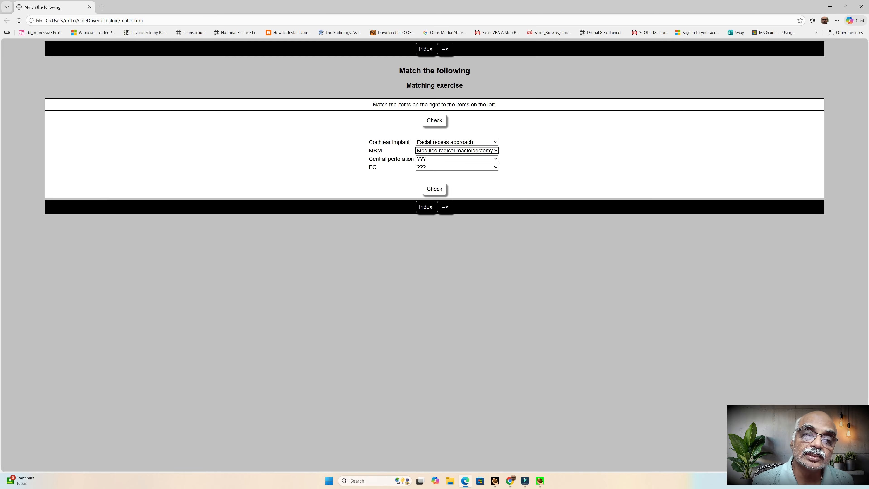
Step: Match "Central perforation" with "Myringoplasty" and "EC" with "Eustachean catarrh" in the web exercise
{"action": "key", "text": "Tab"}
{"action": "key", "text": "alt+Down"}
{"action": "key", "text": "Down"}
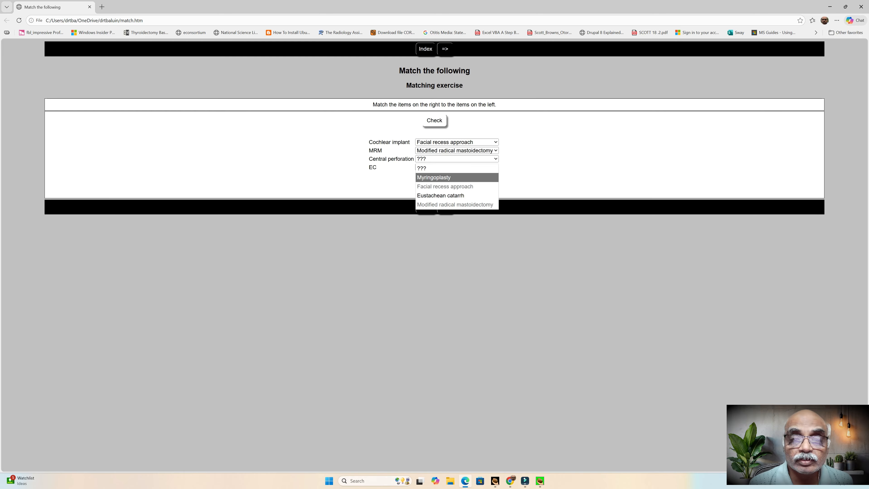
{"action": "key", "text": "Return"}
{"action": "key", "text": "Tab"}
{"action": "key", "text": "alt+Down"}
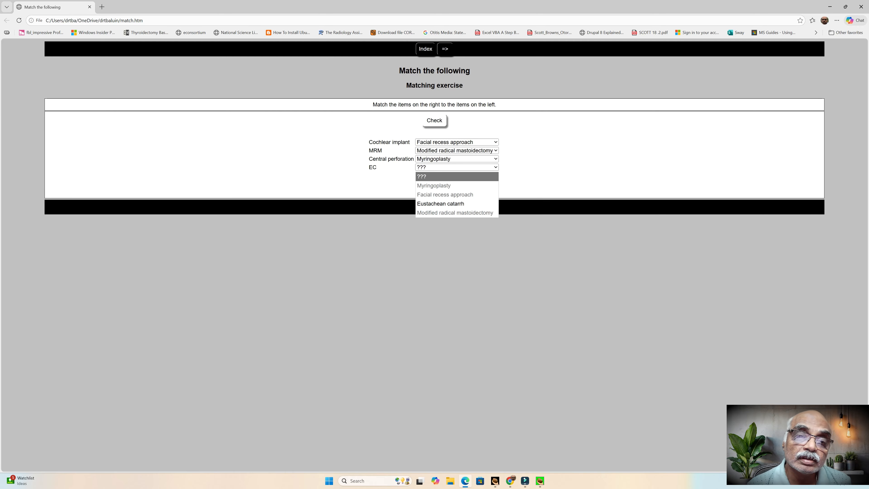
{"action": "key", "text": "Down"}
{"action": "key", "text": "Down"}
{"action": "key", "text": "Down"}
{"action": "key", "text": "Return"}
{"action": "key", "text": "Tab"}
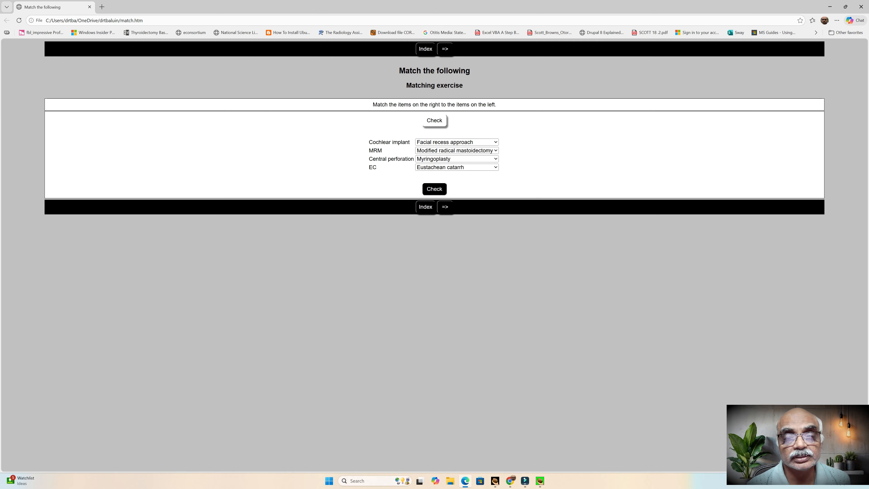
Step: Check the answers of the matching exercise in the browser and close its page
{"action": "key", "text": "Return"}
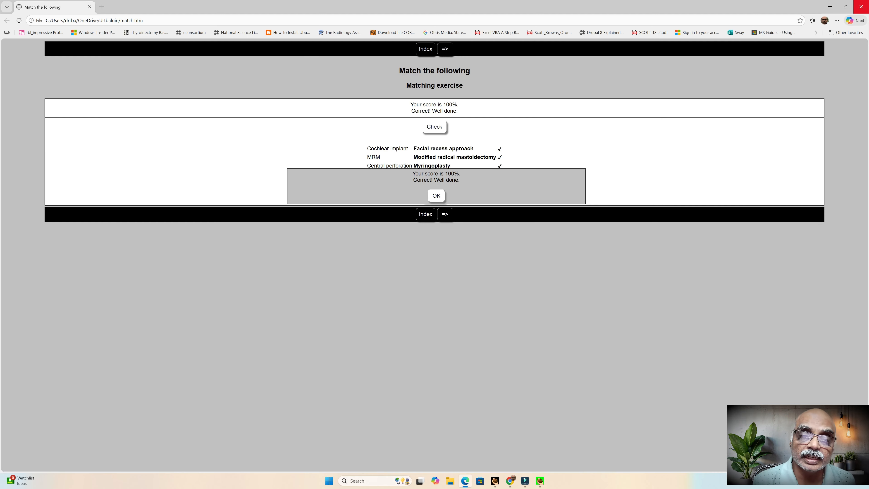
{"action": "left_click", "coordinate": [861, 6]}
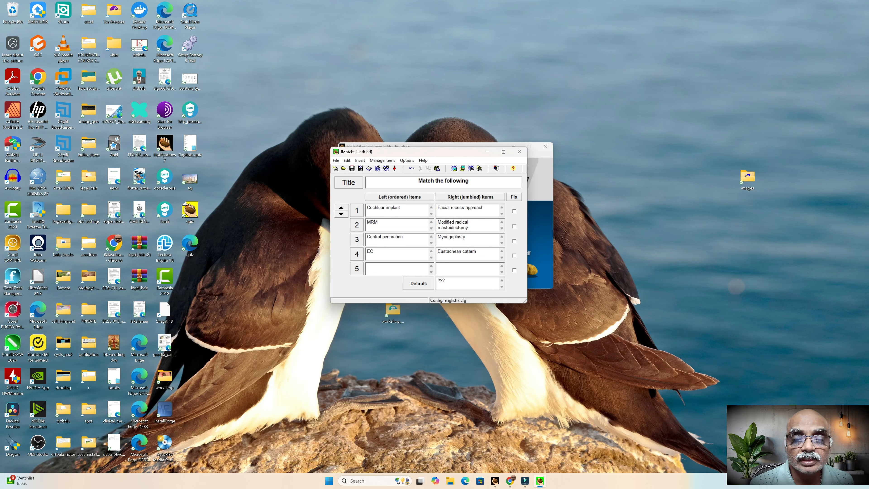
Step: Save the matching exercise as Match in the images folder and close JMatch
{"action": "left_click", "coordinate": [335, 160]}
{"action": "left_click", "coordinate": [346, 187]}
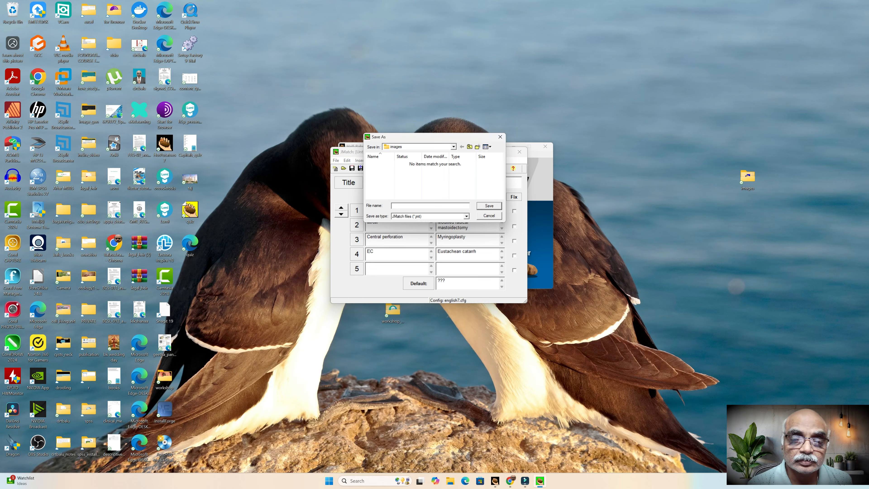
{"action": "type", "text": "Ma"}
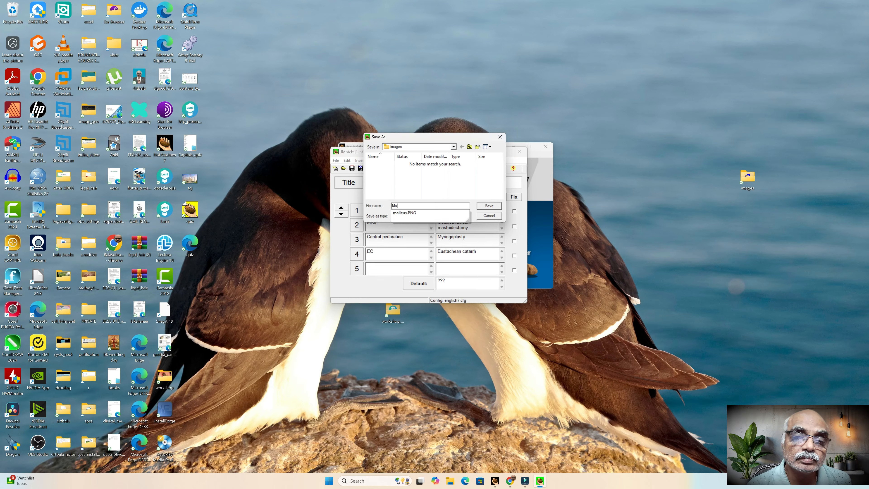
{"action": "type", "text": "tch"}
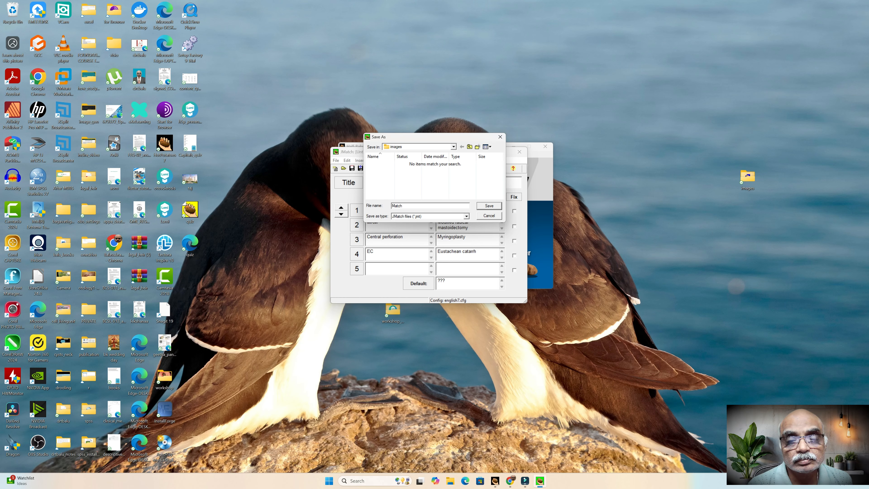
{"action": "key", "text": "Return"}
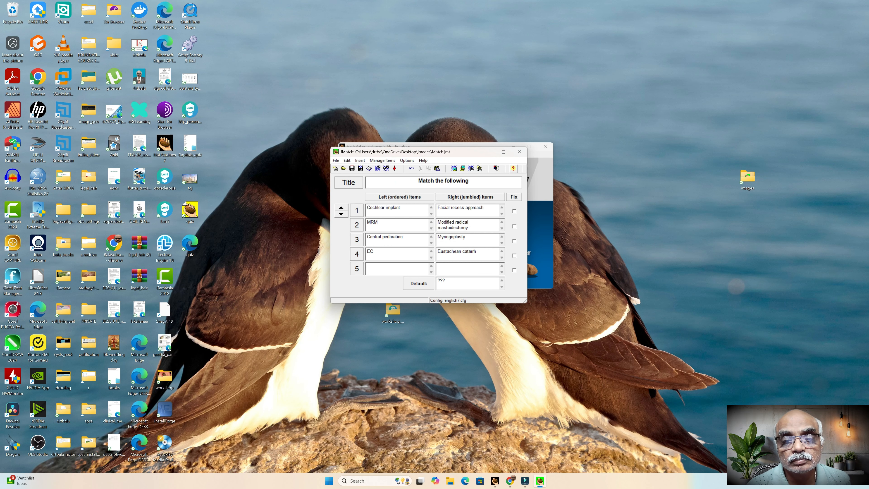
{"action": "left_click", "coordinate": [520, 151]}
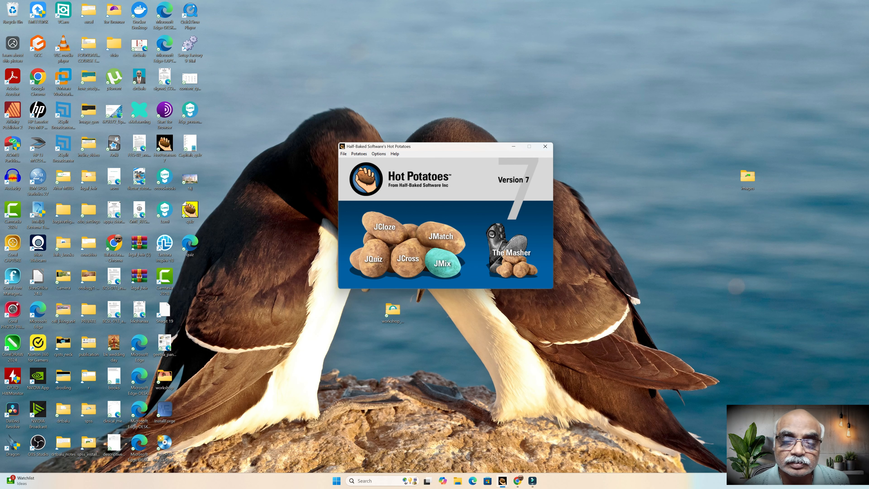
Step: Start a JMix exercise with the title "Jumbled" and the main sentence "Name the order"
{"action": "left_click", "coordinate": [442, 263]}
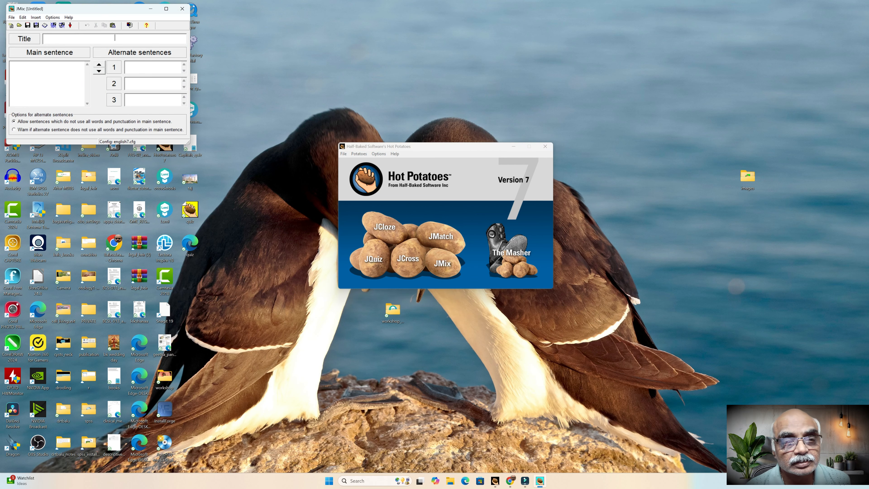
{"action": "left_click_drag", "start_coordinate": [122, 11], "coordinate": [454, 146]}
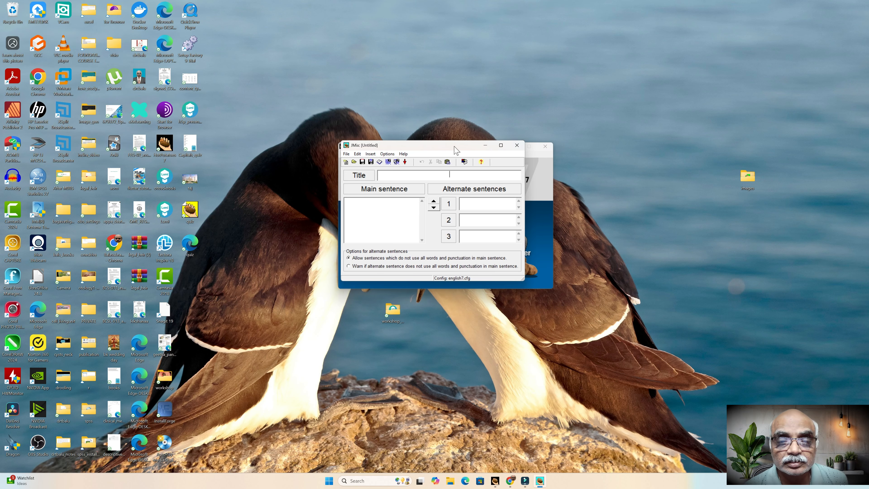
{"action": "type", "text": "J"}
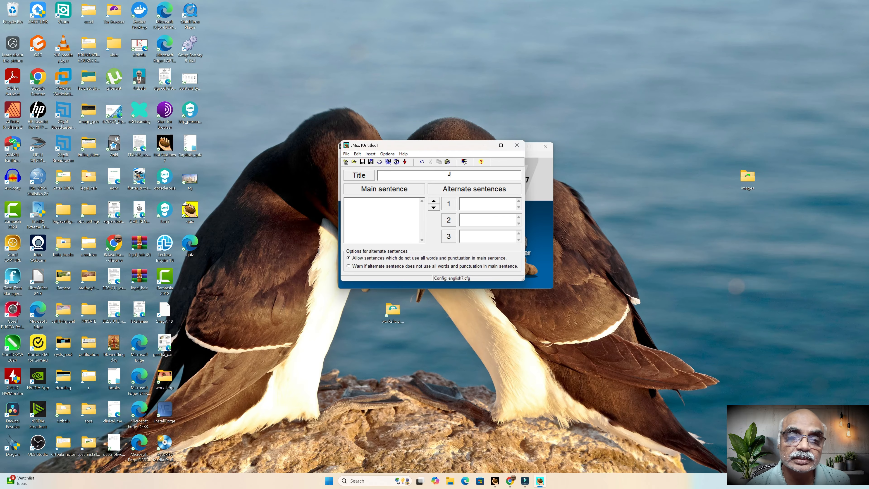
{"action": "type", "text": "umbled"}
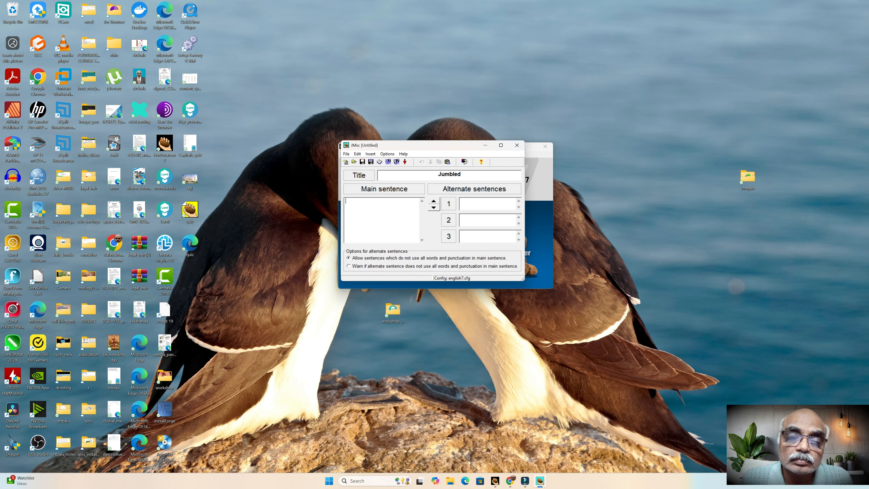
{"action": "type", "text": "ame the order"}
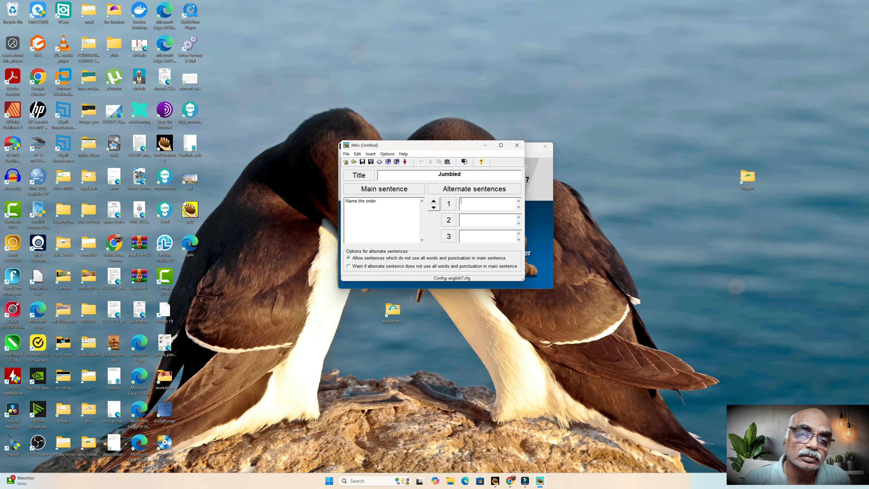
Step: Enter "Post aural incision" as the first alternate sentence and "Identification of Henle spine" as the second
{"action": "type", "text": "Post a"}
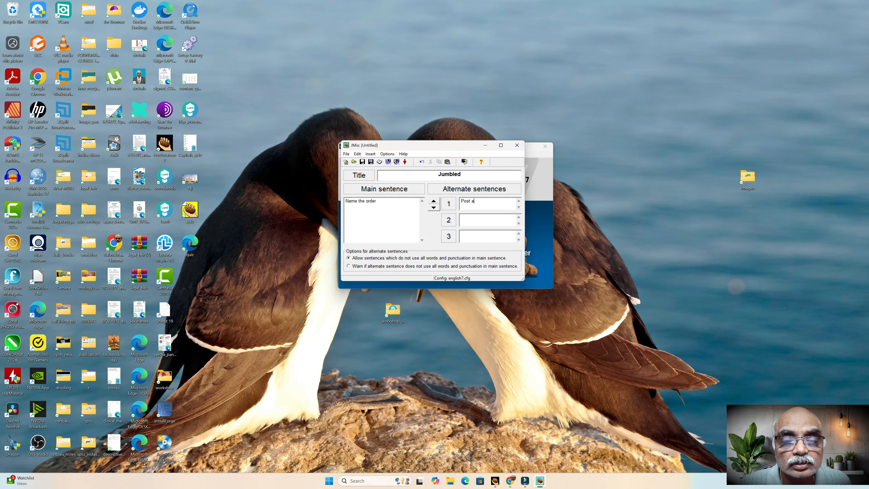
{"action": "type", "text": "rural incision"}
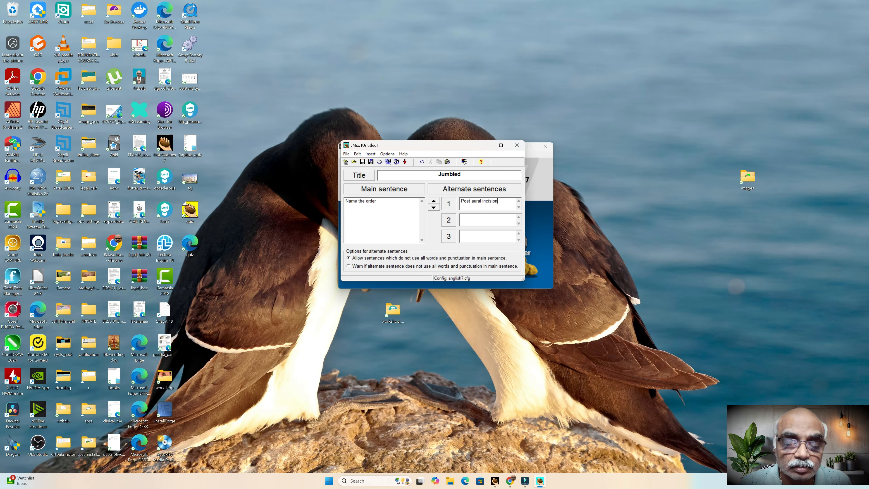
{"action": "left_click", "coordinate": [479, 219]}
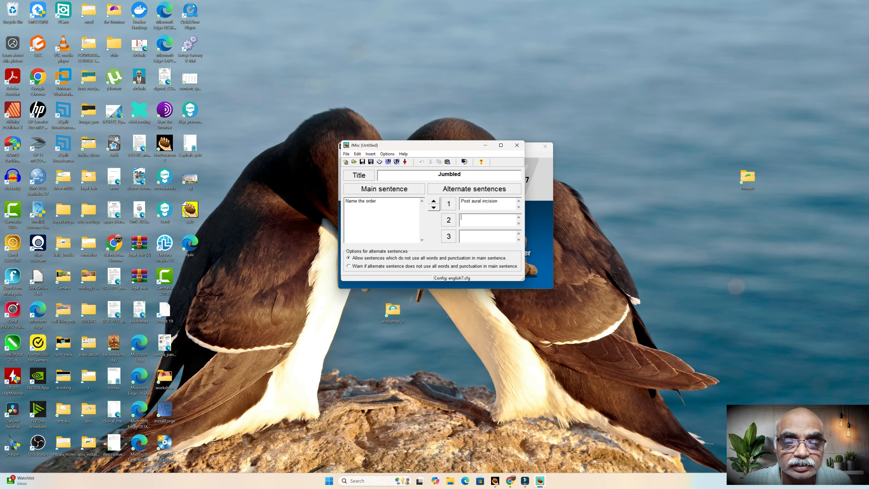
{"action": "type", "text": "U"}
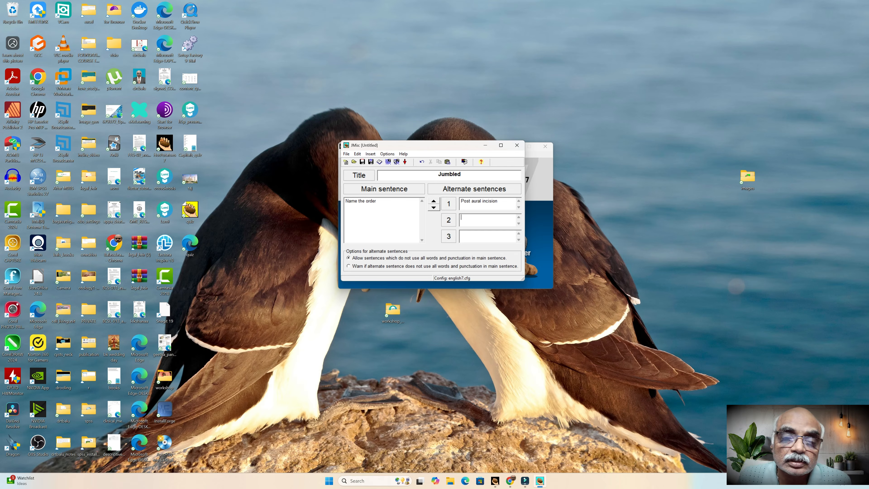
{"action": "type", "text": "Iden"}
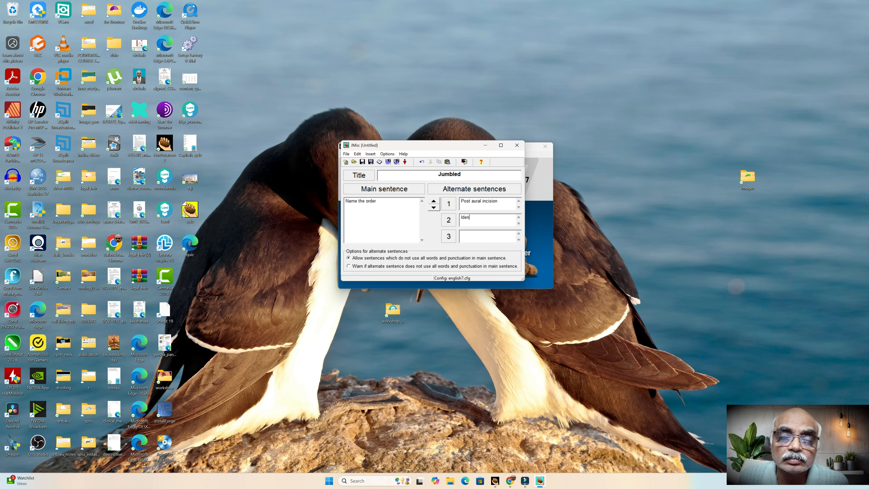
{"action": "type", "text": "tification of "}
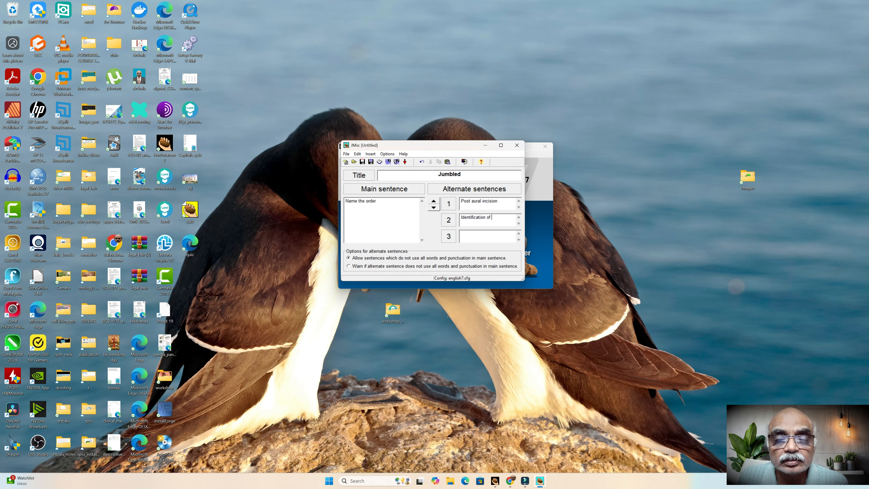
{"action": "type", "text": "Henle "}
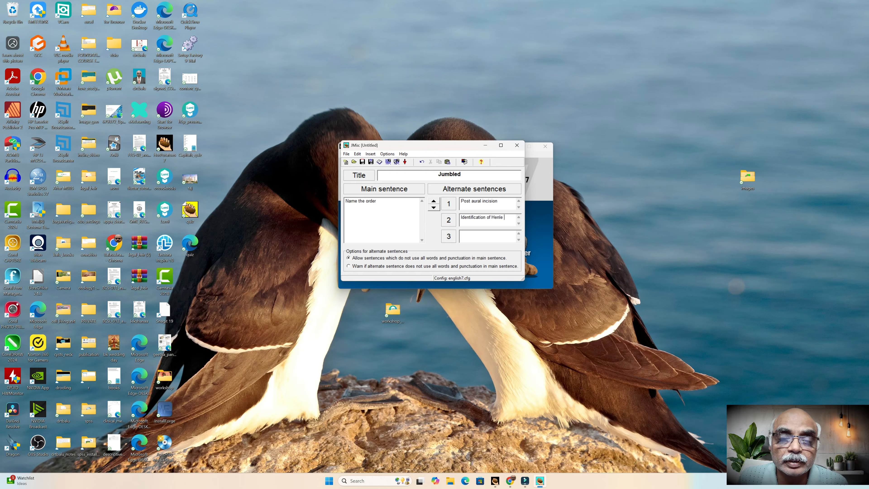
{"action": "type", "text": "spin"}
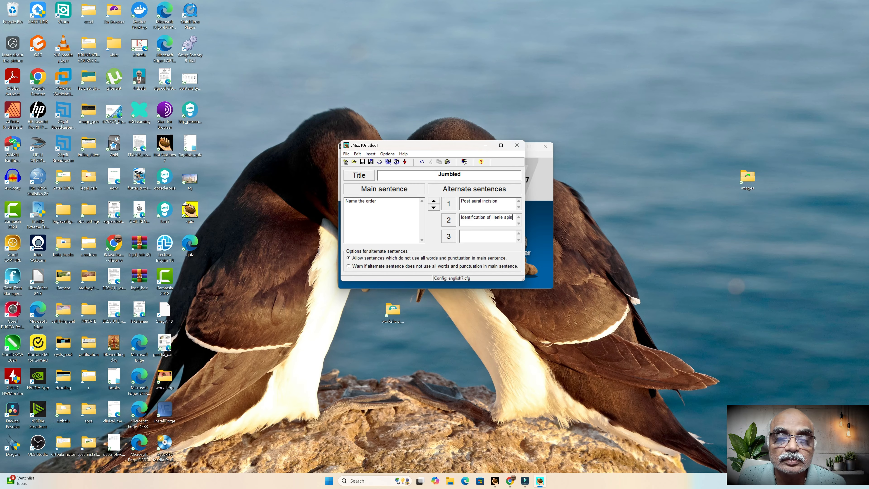
{"action": "type", "text": "e"}
Step: Enter "Drilling to get into antrum" as the third alternate sentence
{"action": "left_click", "coordinate": [479, 235]}
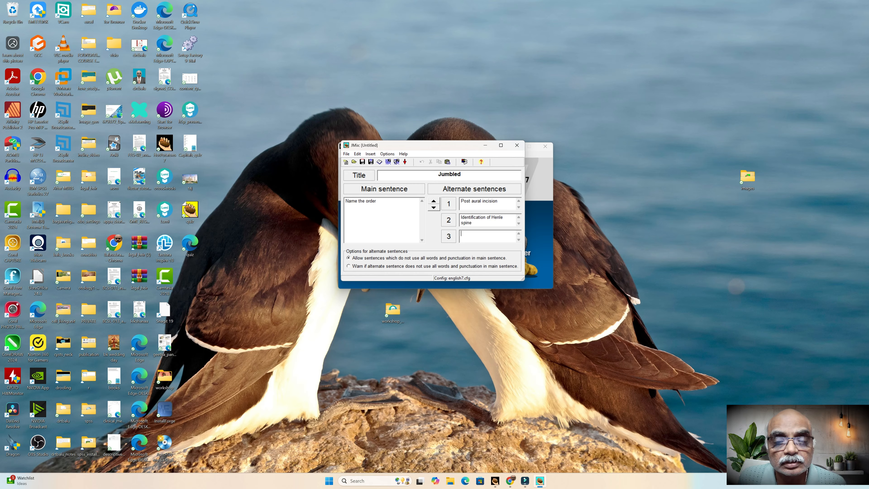
{"action": "type", "text": "Dri"}
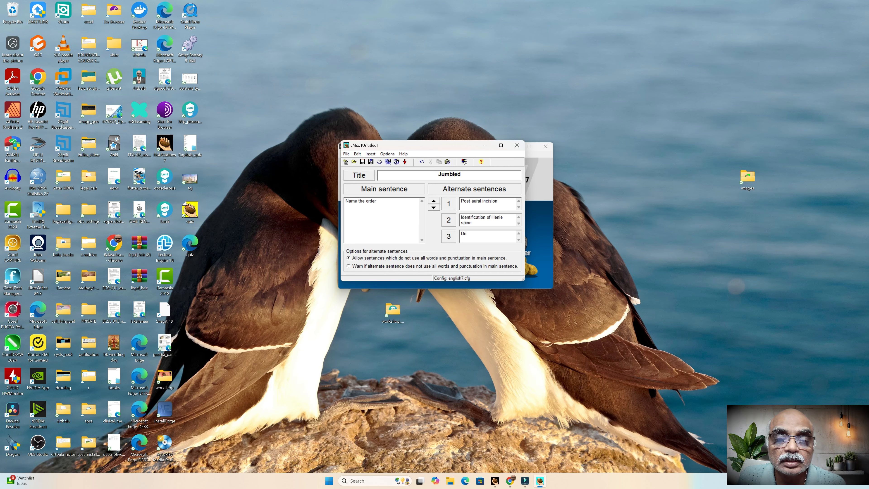
{"action": "type", "text": "lling to"}
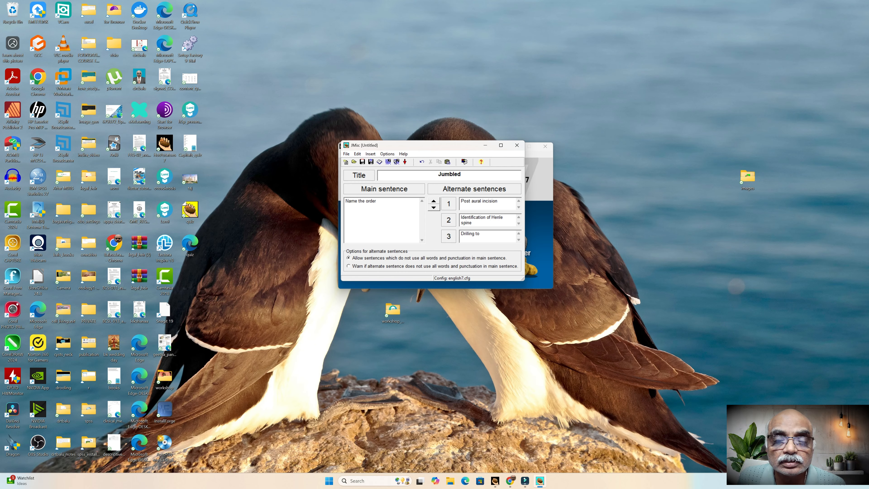
{"action": "type", "text": " get into "}
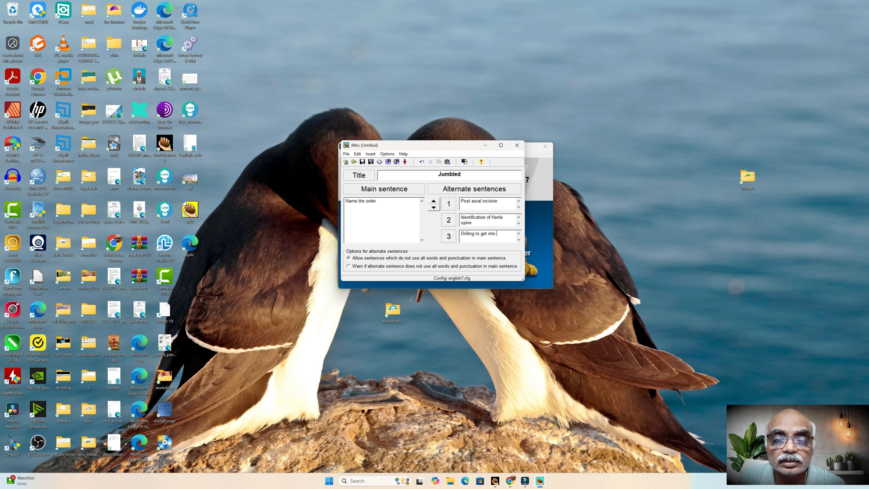
{"action": "type", "text": "antrum"}
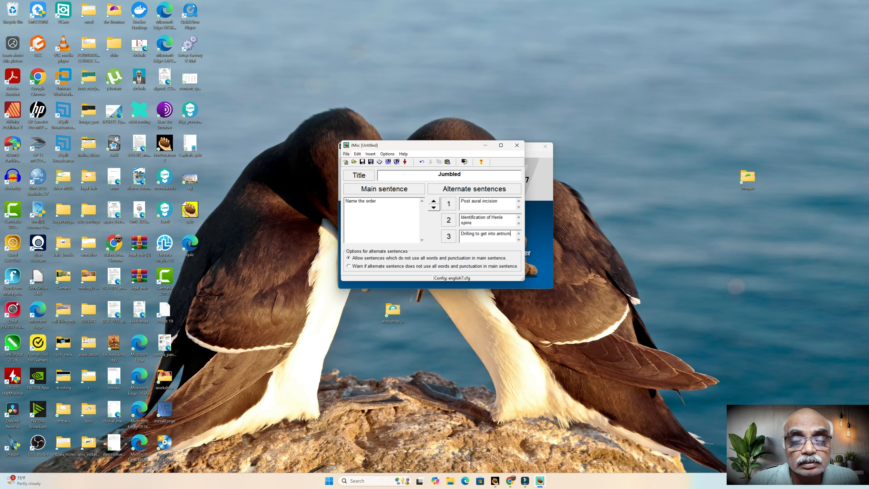
Step: Create a standard-format web page named jumble in Documents, always keeping the capital letter of "Name the order"
{"action": "left_click", "coordinate": [347, 154]}
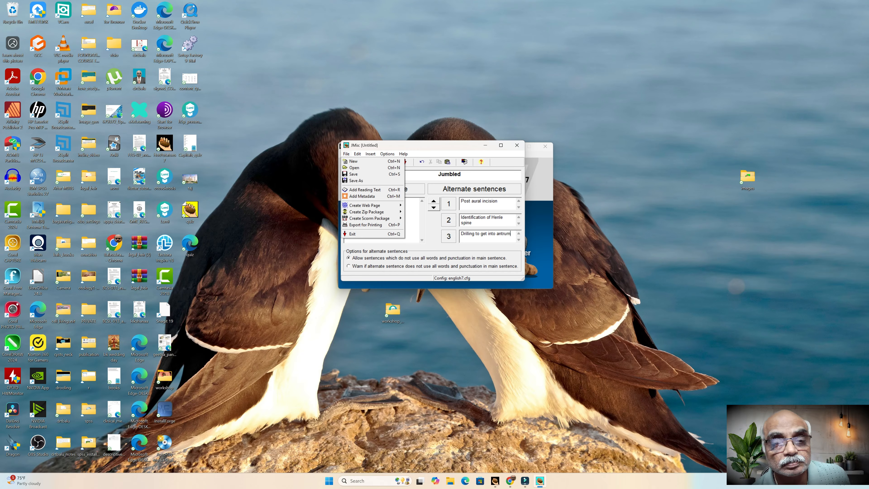
{"action": "mouse_move", "coordinate": [365, 205]}
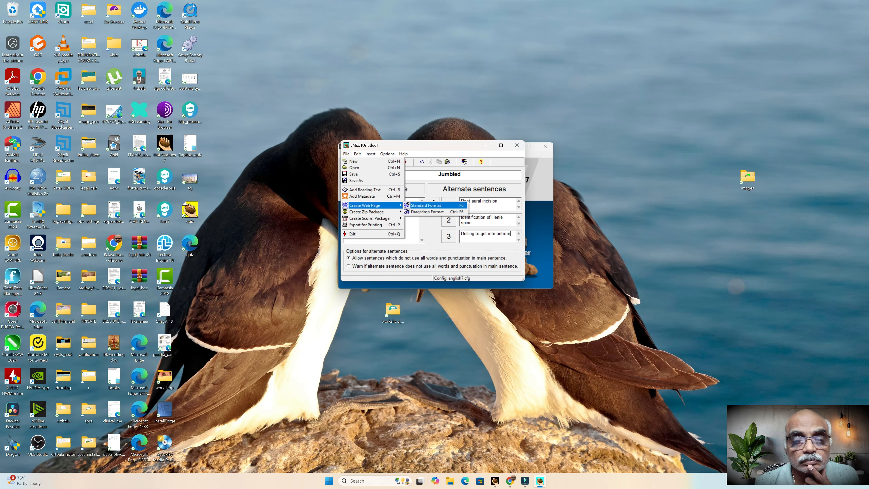
{"action": "left_click", "coordinate": [426, 205]}
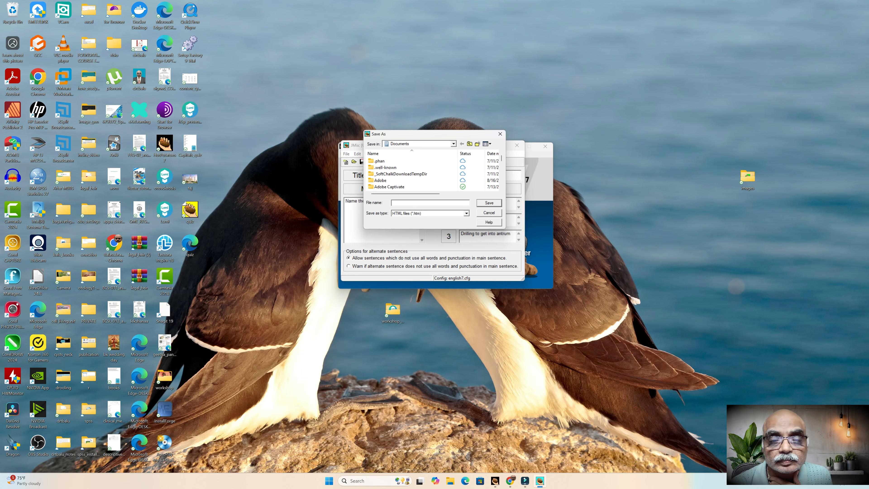
{"action": "type", "text": "jumble"}
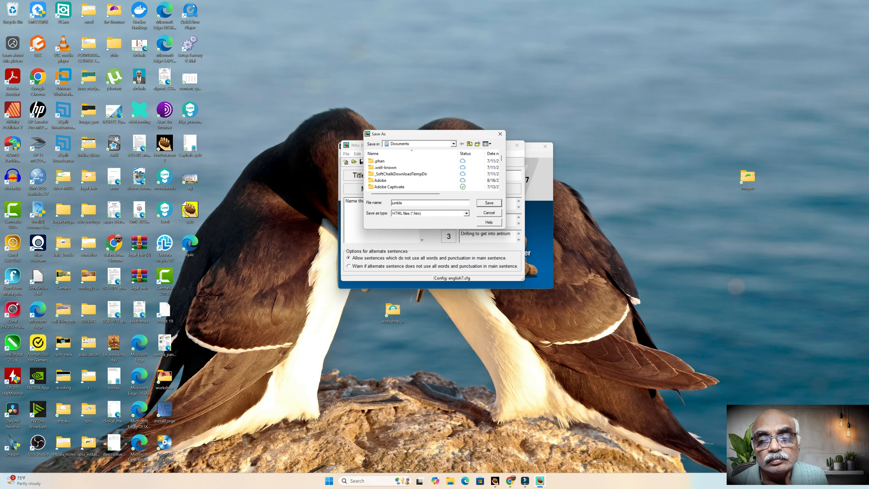
{"action": "key", "text": "Return"}
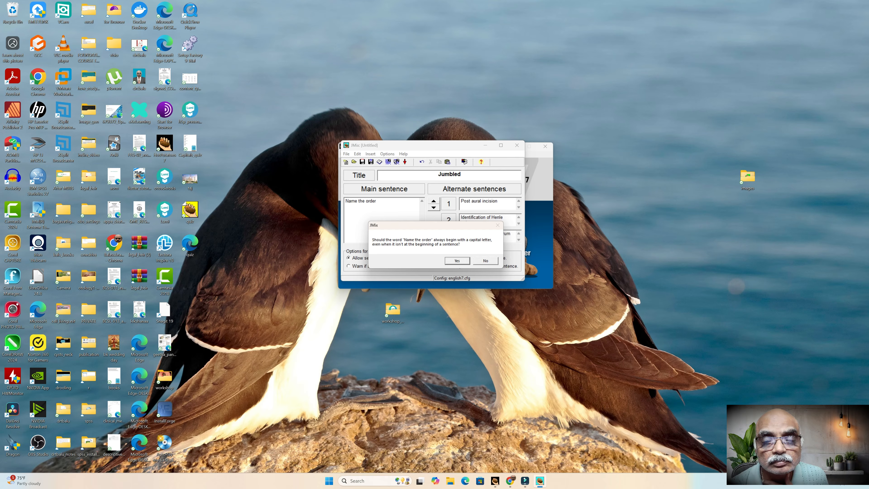
{"action": "key", "text": "Return"}
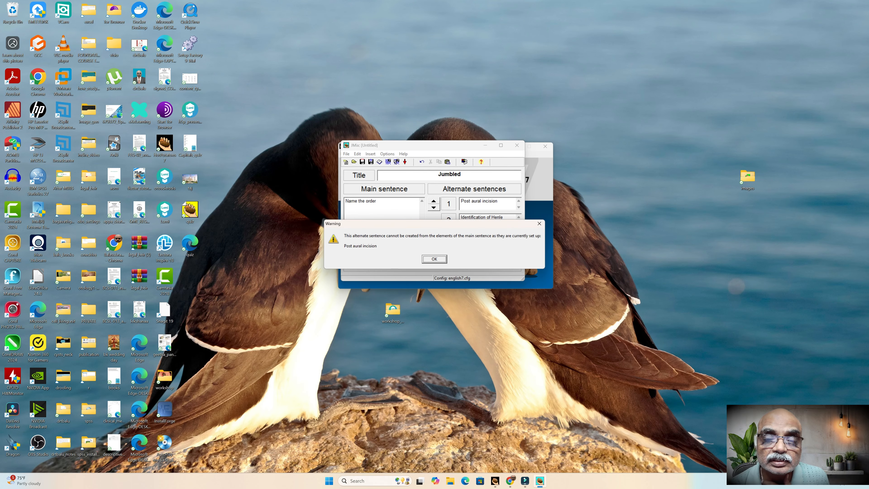
{"action": "key", "text": "Return"}
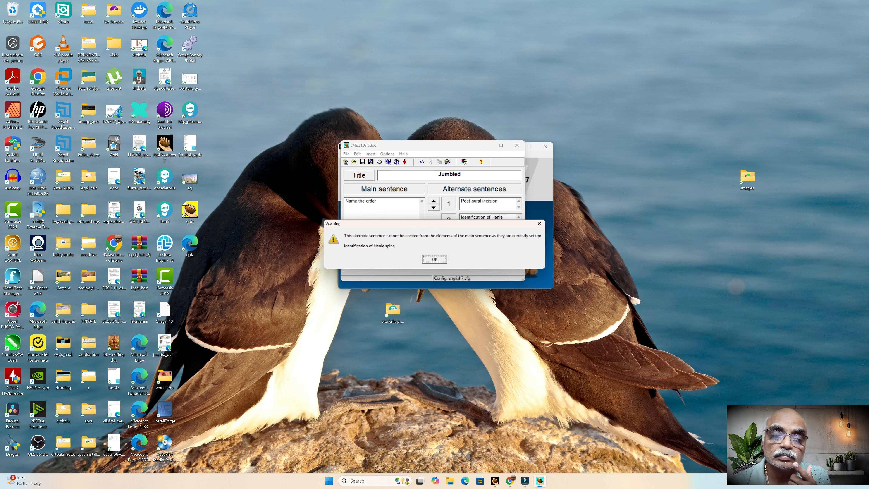
{"action": "key", "text": "Return"}
{"action": "key", "text": "Return"}
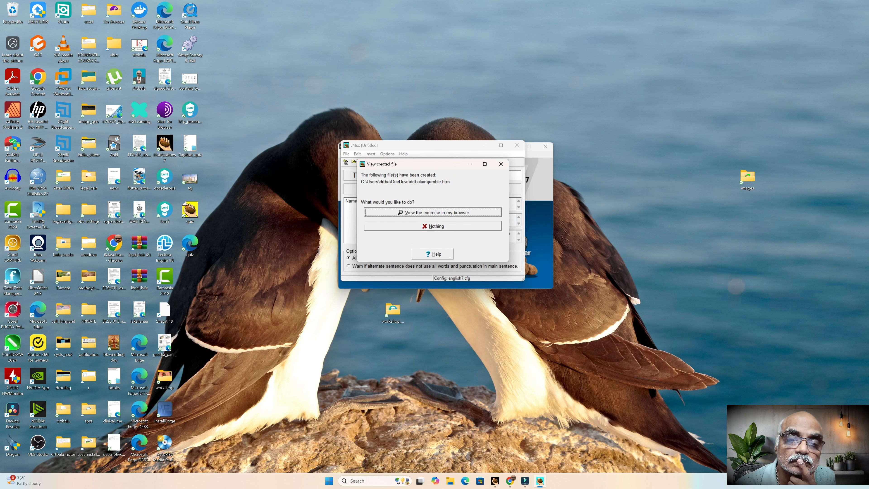
Step: View the mixed-up sentence exercise in the browser and place the "Name the order" part in the answer
{"action": "key", "text": "Return"}
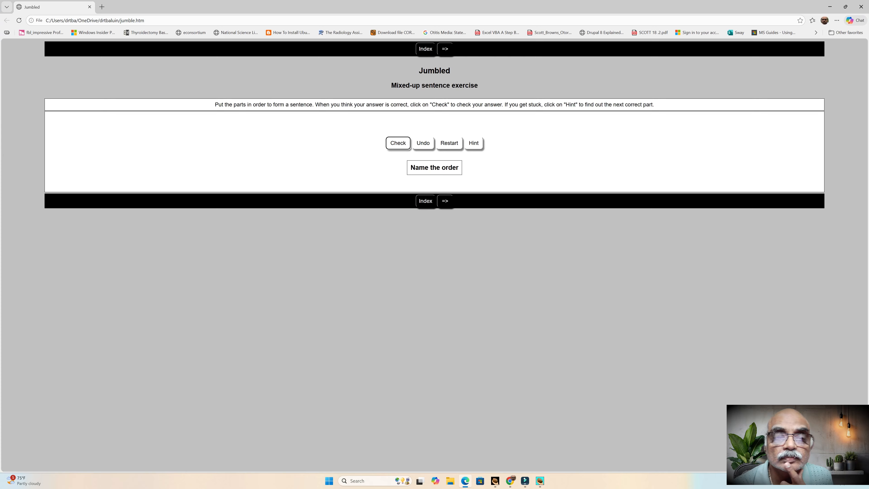
{"action": "left_click", "coordinate": [435, 167]}
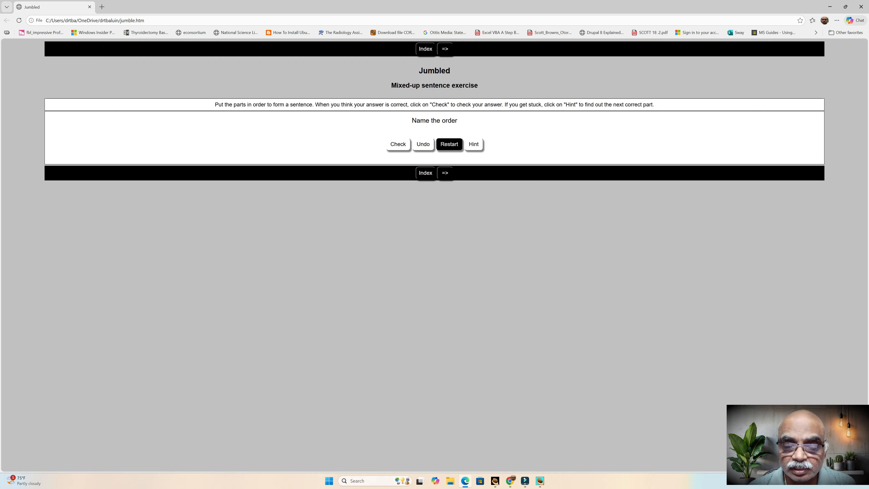
Step: Test the restart, next-page and hint functions of the mixed-up sentence exercise, returning to the exercise page after the next-page test
{"action": "left_click", "coordinate": [449, 144]}
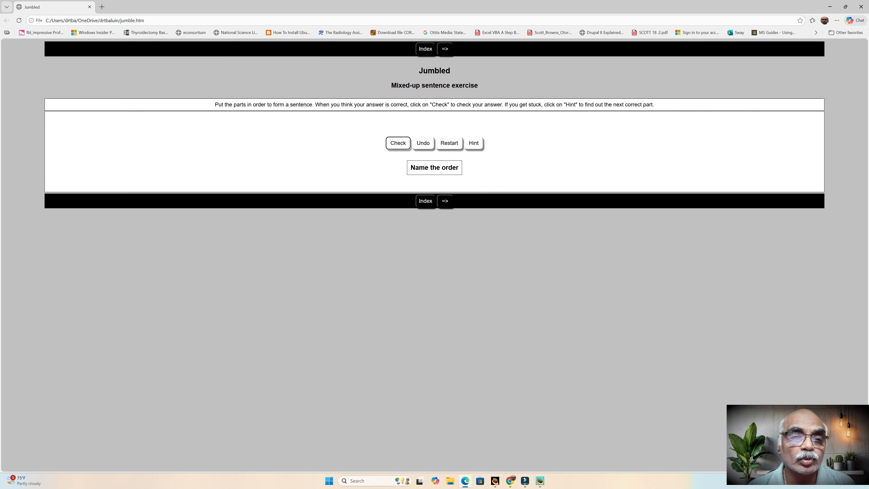
{"action": "left_click", "coordinate": [445, 49]}
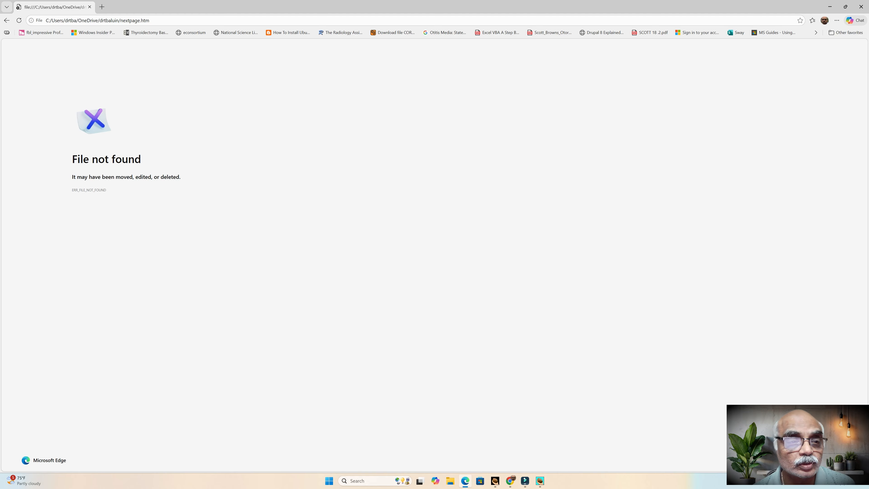
{"action": "left_click", "coordinate": [7, 21]}
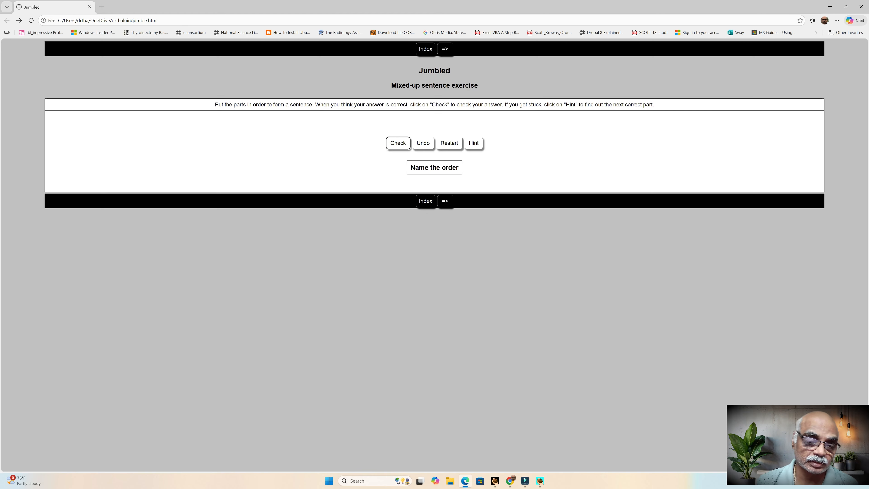
{"action": "left_click", "coordinate": [473, 143]}
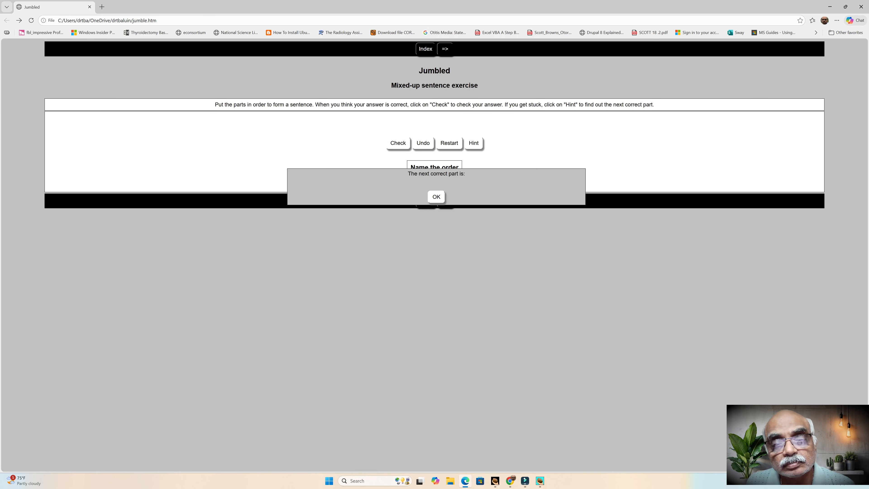
{"action": "left_click", "coordinate": [436, 196]}
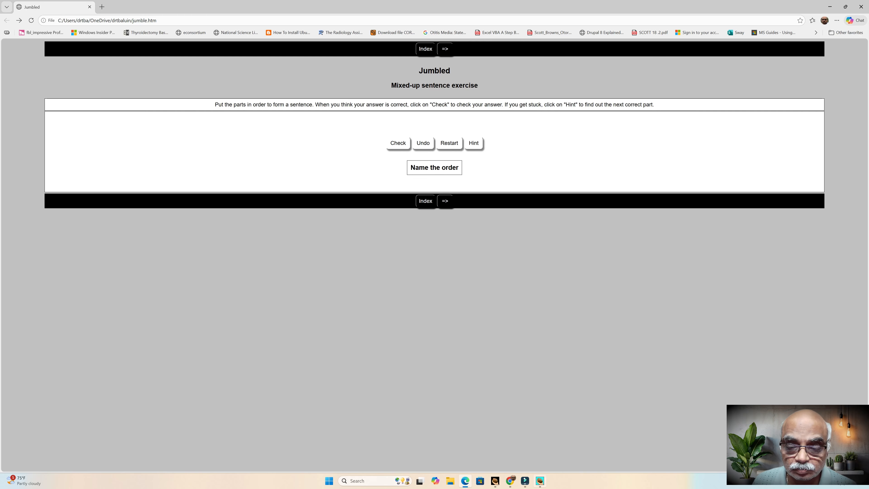
Step: Switch to JMix and replace the main sentence with "The order of Mastoid surgery:" followed by "Post aural incision" on a new line
{"action": "mouse_move", "coordinate": [540, 481]}
{"action": "left_click", "coordinate": [540, 443]}
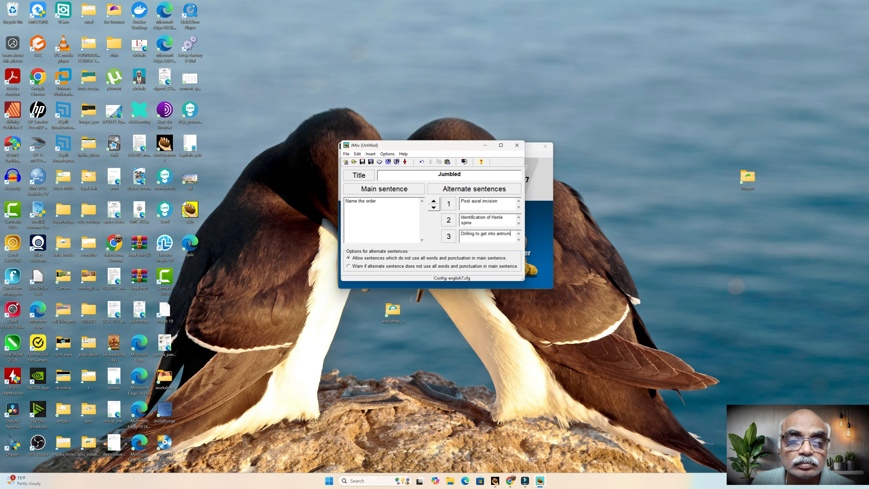
{"action": "left_click_drag", "start_coordinate": [379, 201], "coordinate": [345, 201]}
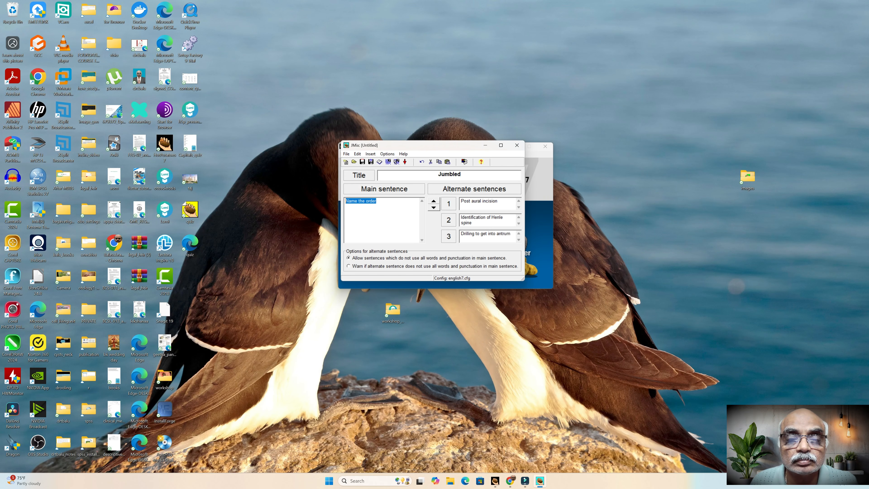
{"action": "type", "text": "The ord"}
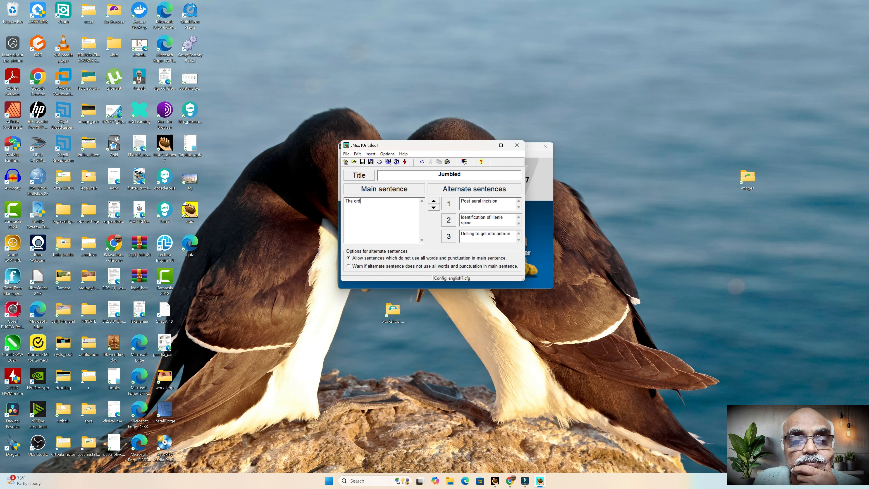
{"action": "type", "text": "er of M"}
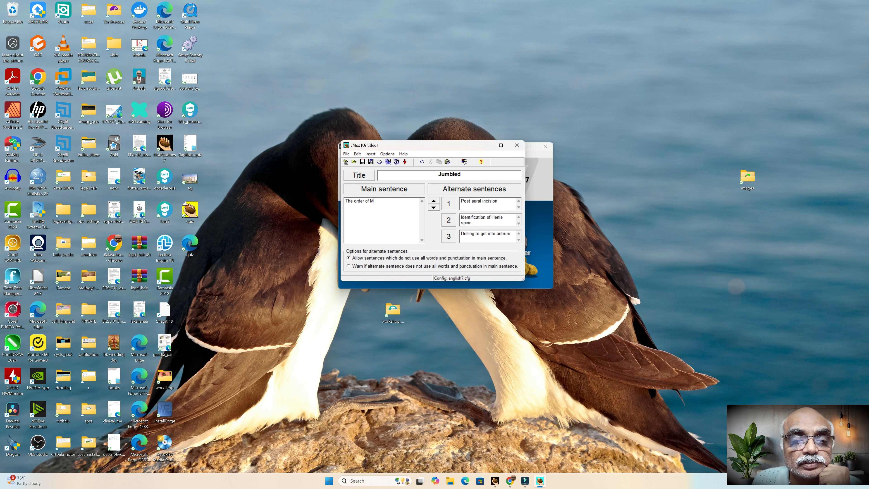
{"action": "type", "text": "astoid"}
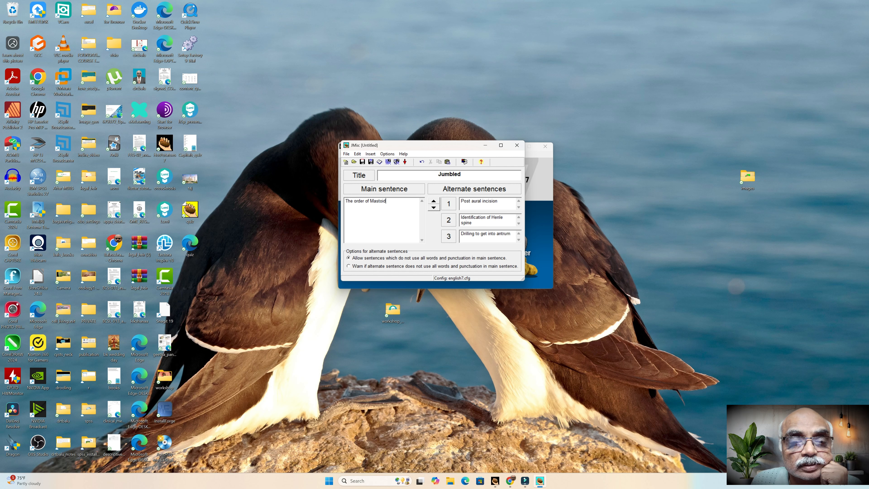
{"action": "type", "text": " surgery"}
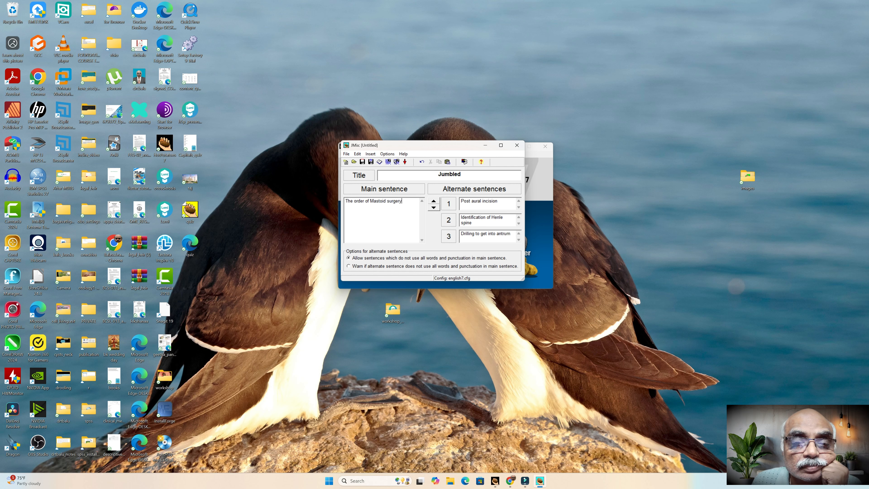
{"action": "type", "text": "ost ar"}
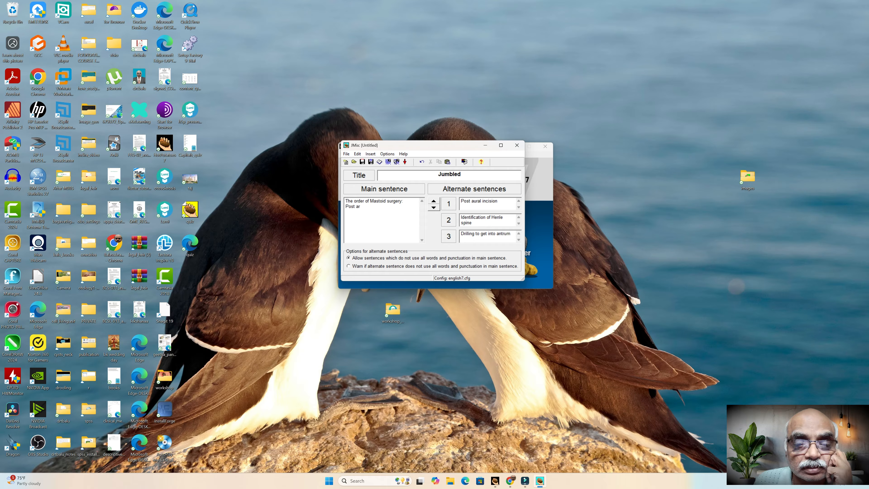
{"action": "type", "text": "ual ural incision"}
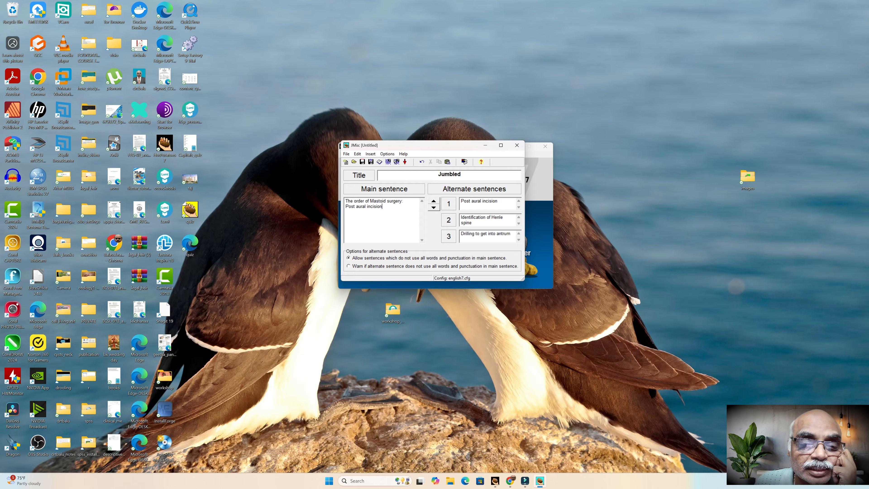
Step: Add "Identification of Henle spine" and "Drilling to get into antrum" as two further lines of the main sentence
{"action": "type", "text": "Ide"}
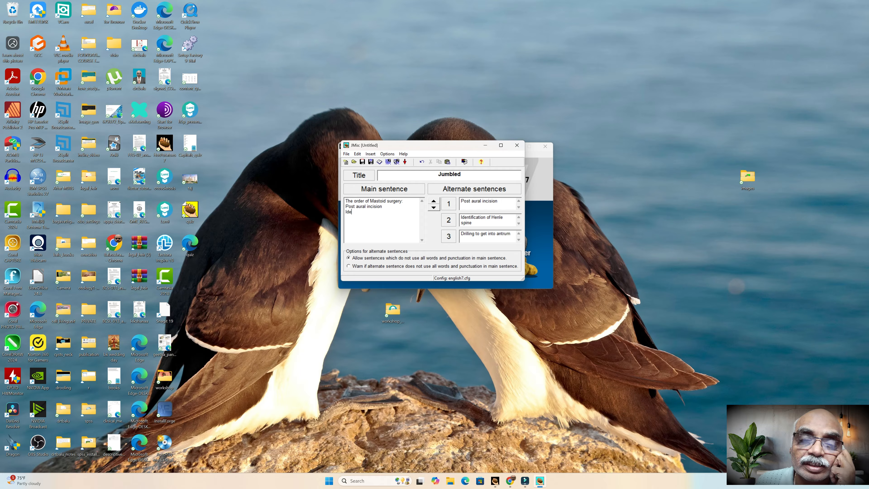
{"action": "type", "text": "ntificatio"}
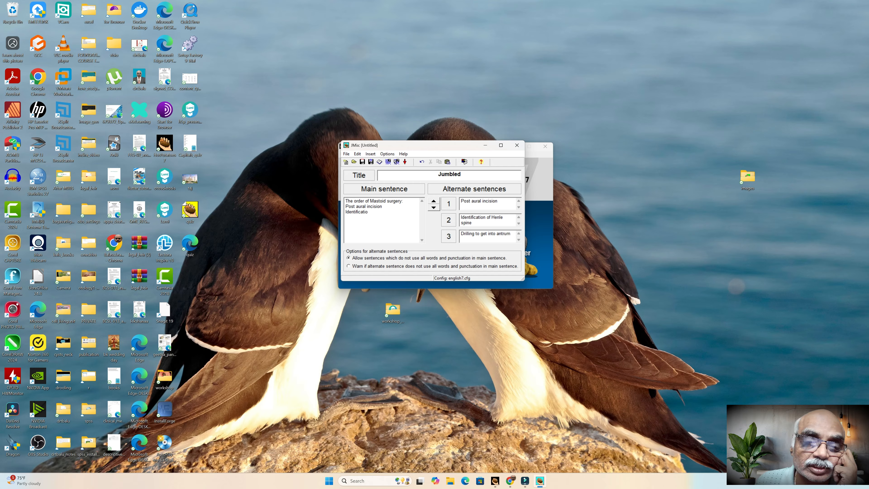
{"action": "type", "text": "n of JHenle"}
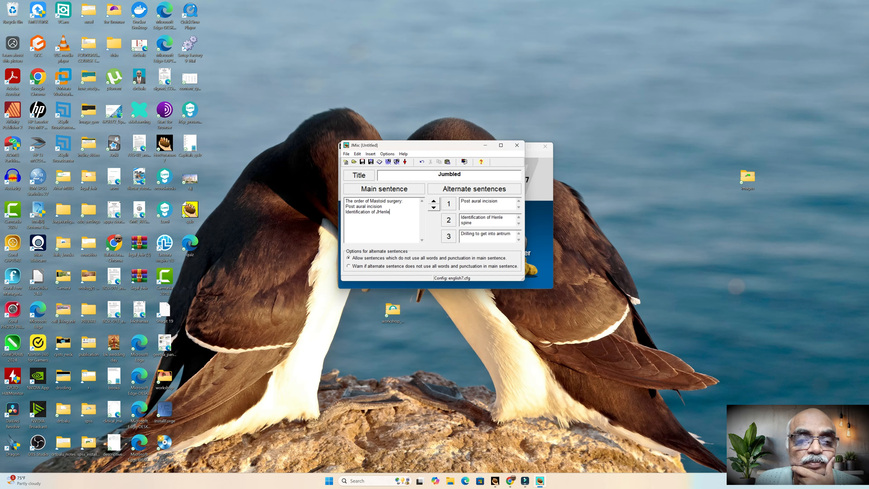
{"action": "key", "text": "BackSpace"}
{"action": "key", "text": "BackSpace"}
{"action": "key", "text": "BackSpace"}
{"action": "key", "text": "BackSpace"}
{"action": "key", "text": "BackSpace"}
{"action": "key", "text": "BackSpace"}
{"action": "type", "text": "H"}
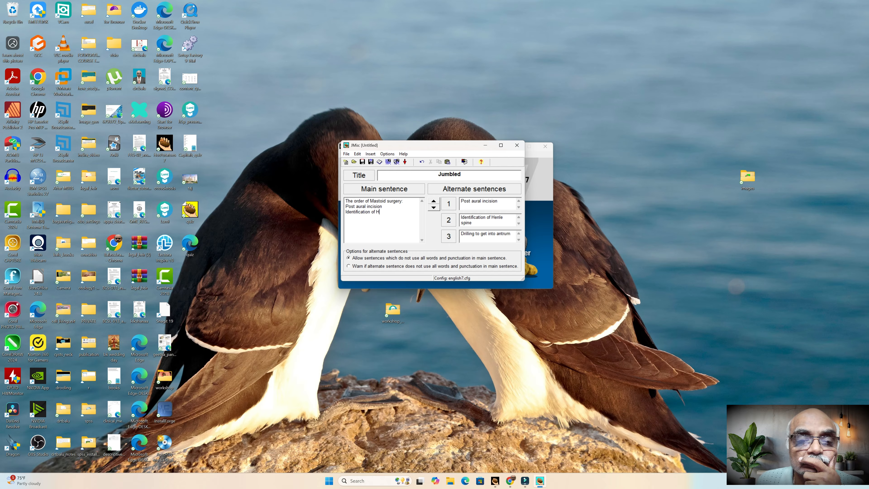
{"action": "type", "text": "enle spine"}
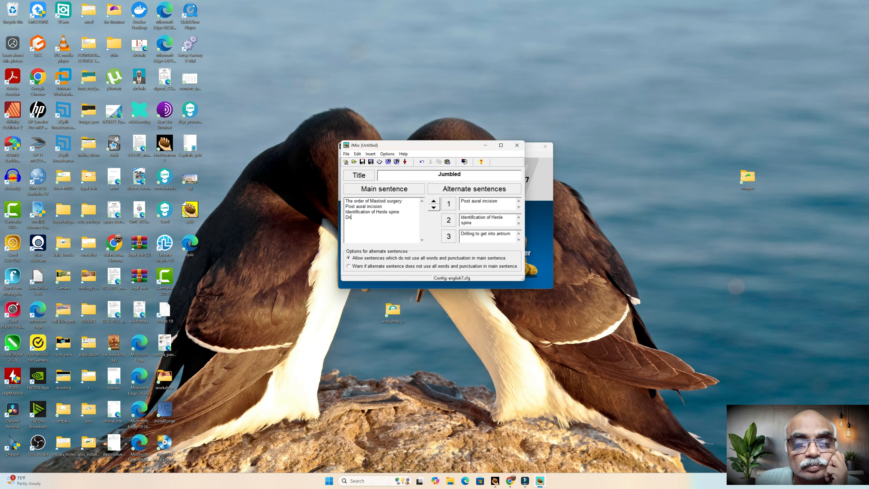
{"action": "type", "text": "o g"}
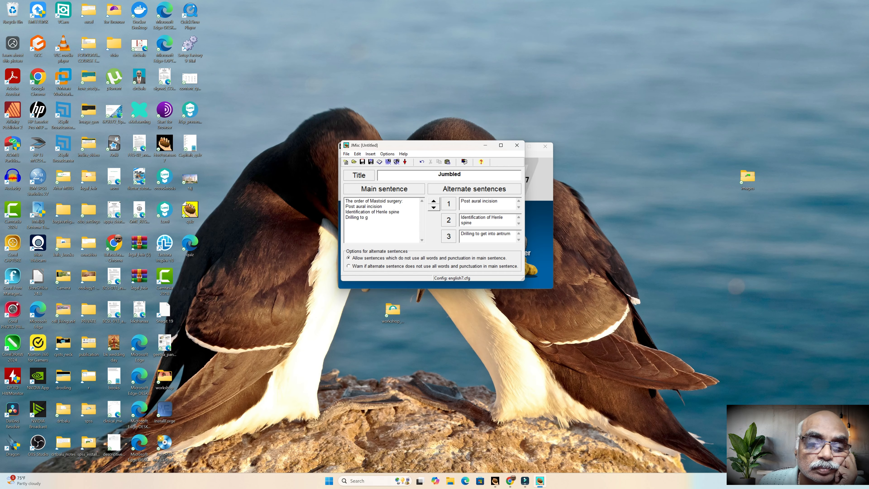
{"action": "type", "text": "et into antrum"}
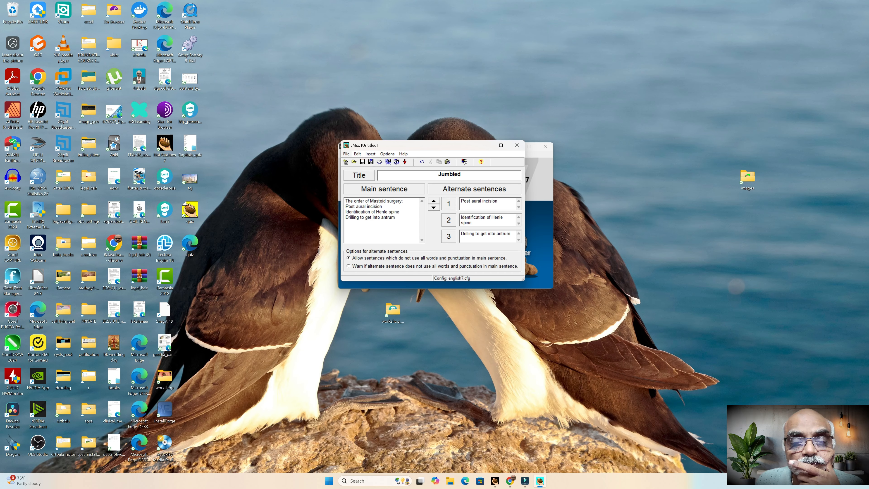
Step: Create the standard-format web page again, overwriting jumble in Documents and always keeping the capital letter of "The order of Mastoid surgery:"
{"action": "key", "text": "alt+f"}
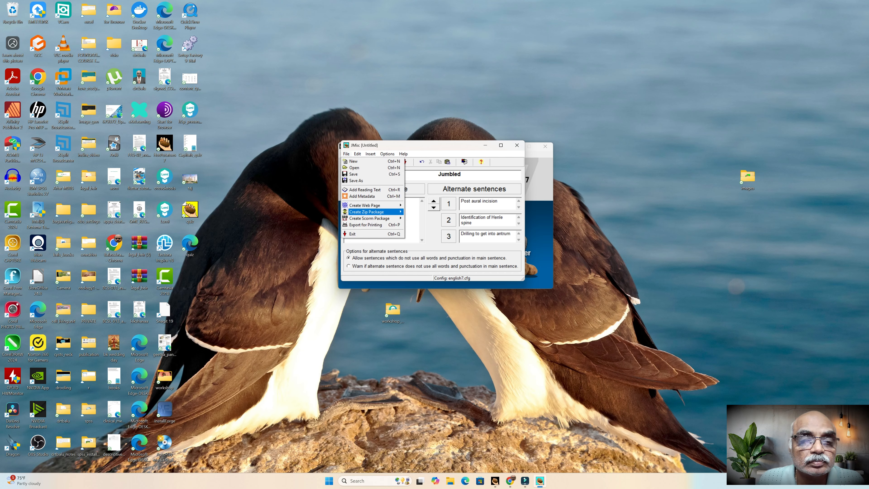
{"action": "mouse_move", "coordinate": [369, 206]}
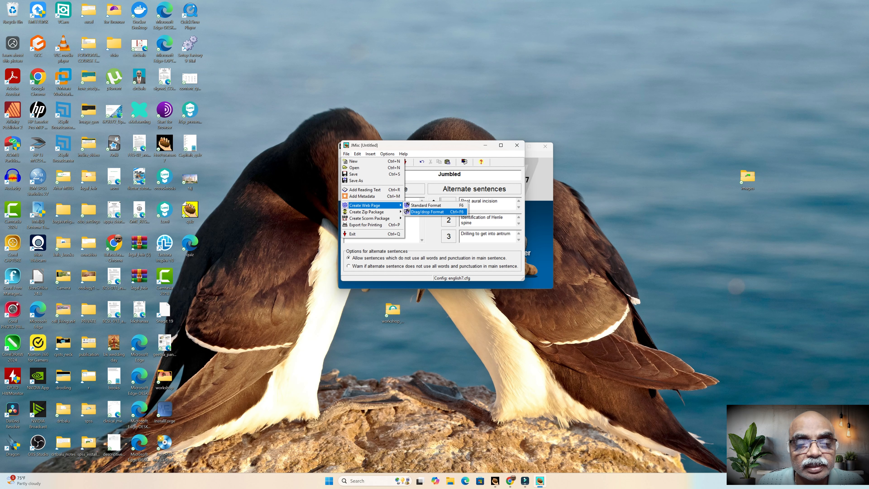
{"action": "key", "text": "Return"}
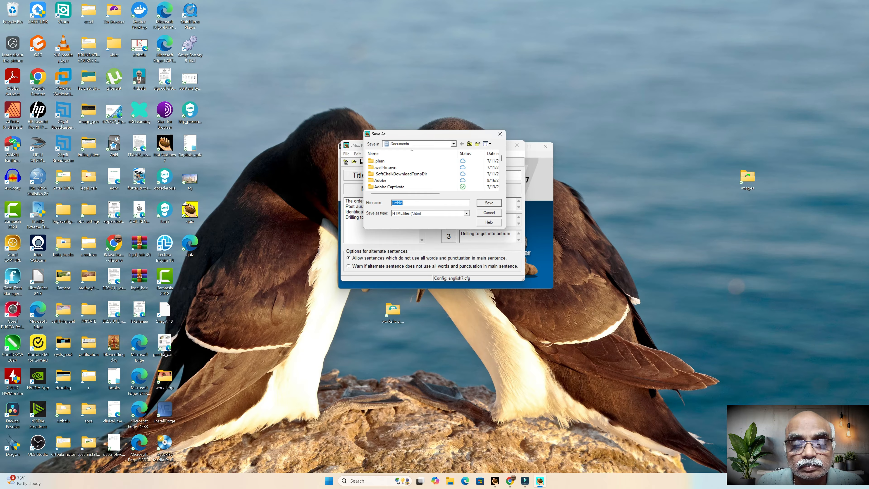
{"action": "left_click", "coordinate": [489, 203]}
{"action": "left_click", "coordinate": [455, 242]}
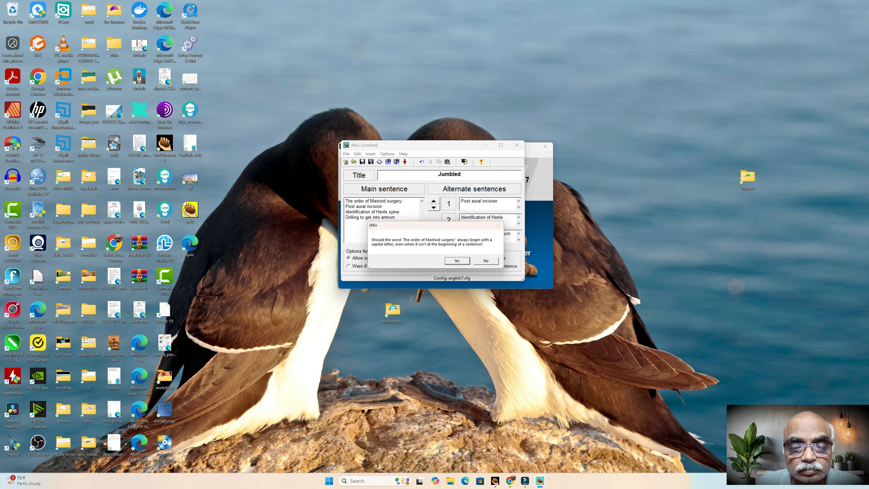
{"action": "key", "text": "Return"}
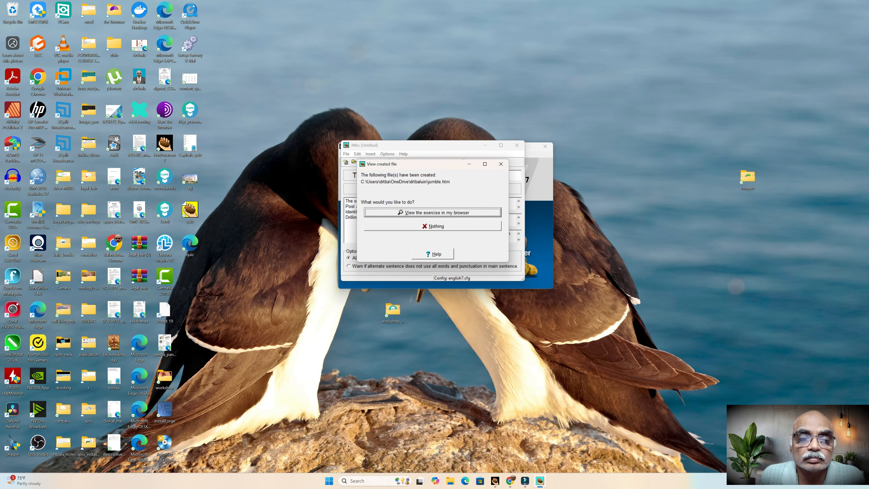
Step: View the exercise in the browser, order "Post aural incision", "Identification of Henle spine" and "Drilling to get into antrum", and check the answer
{"action": "key", "text": "Return"}
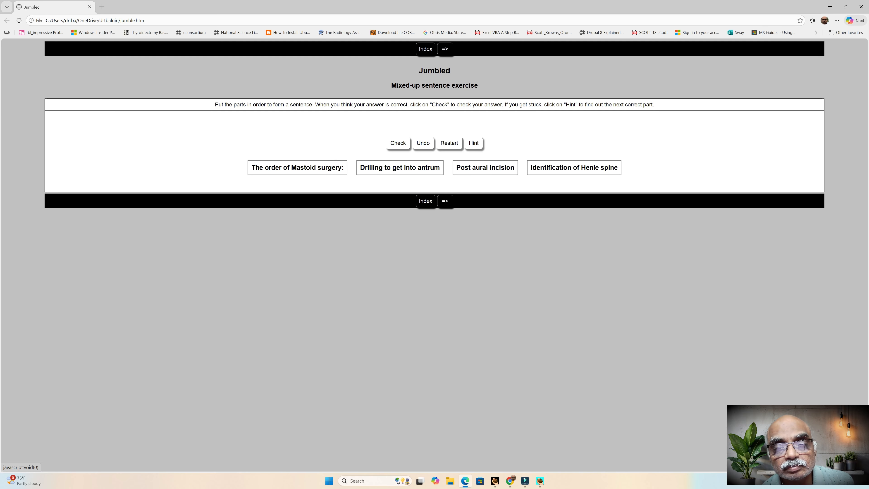
{"action": "left_click", "coordinate": [449, 143]}
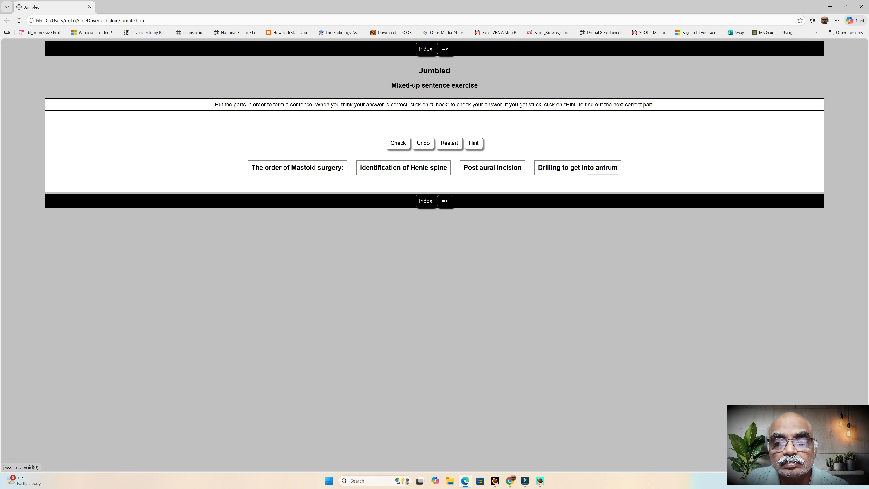
{"action": "left_click", "coordinate": [485, 168]}
{"action": "left_click", "coordinate": [486, 169]}
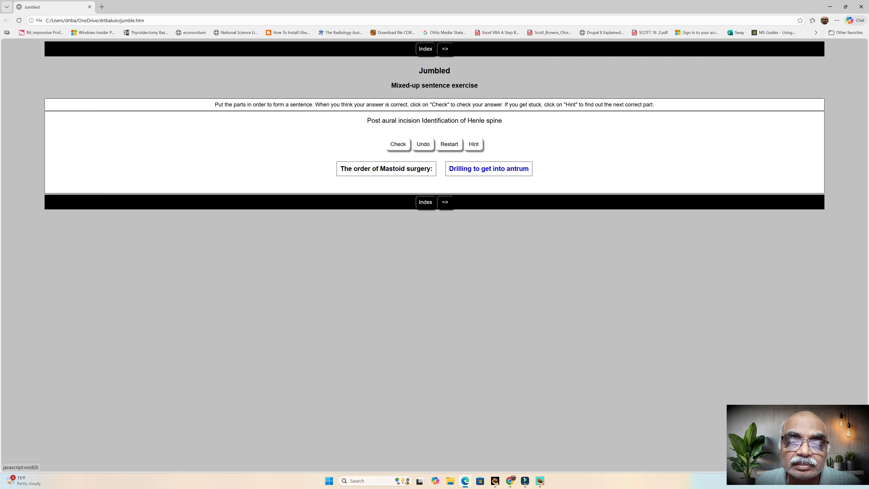
{"action": "left_click", "coordinate": [489, 168]}
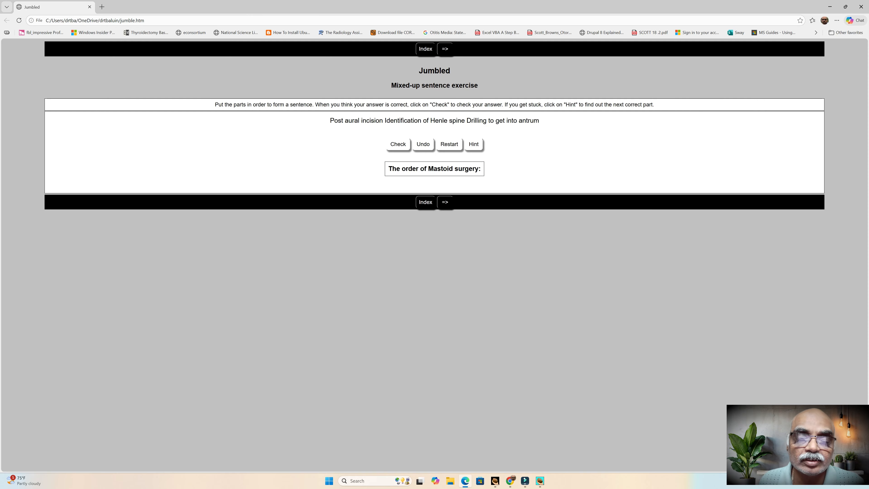
{"action": "left_click", "coordinate": [398, 144]}
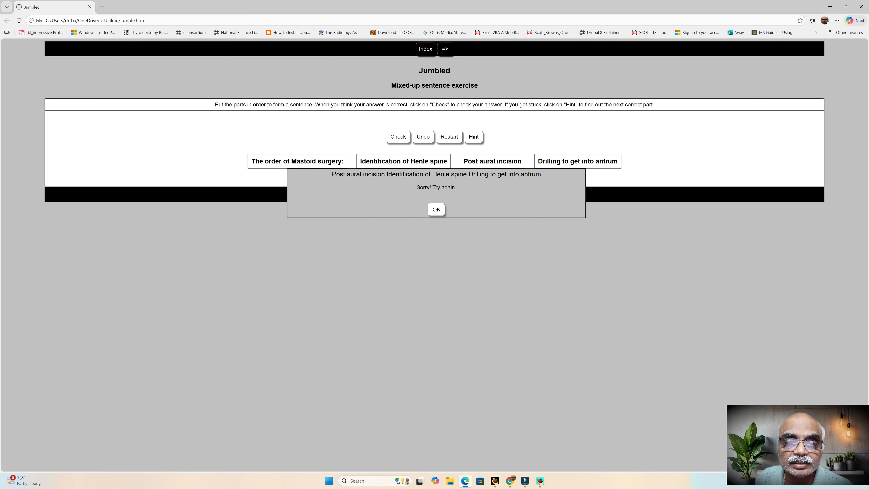
{"action": "left_click", "coordinate": [436, 209]}
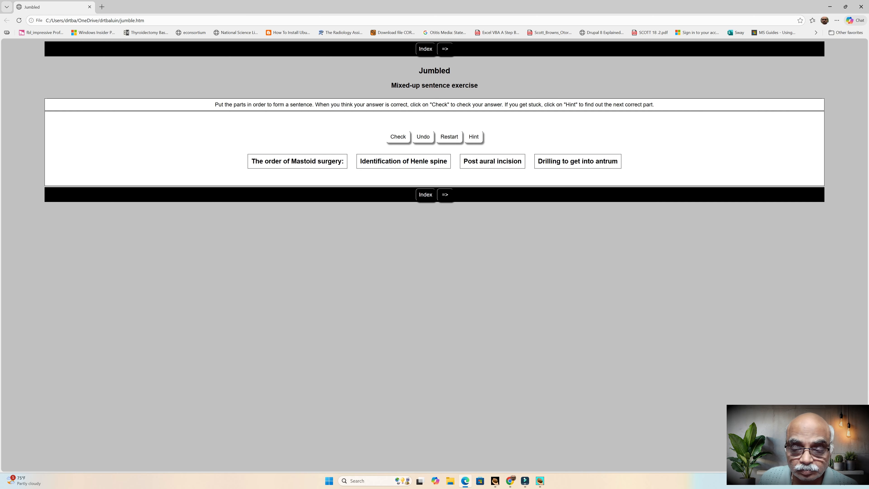
{"action": "left_click", "coordinate": [492, 161]}
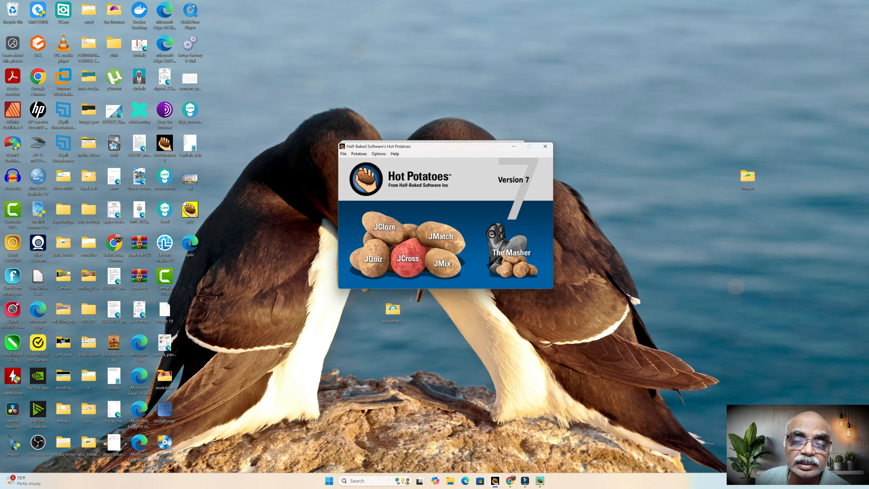
Step: Open The Masher and start adding exercise files, browsing to the images folder on the Desktop
{"action": "left_click", "coordinate": [512, 254]}
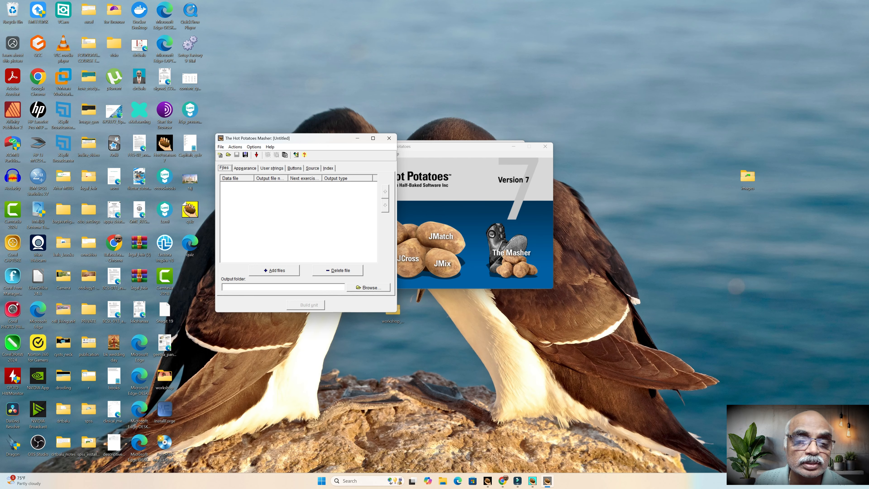
{"action": "left_click_drag", "start_coordinate": [327, 139], "coordinate": [439, 137]}
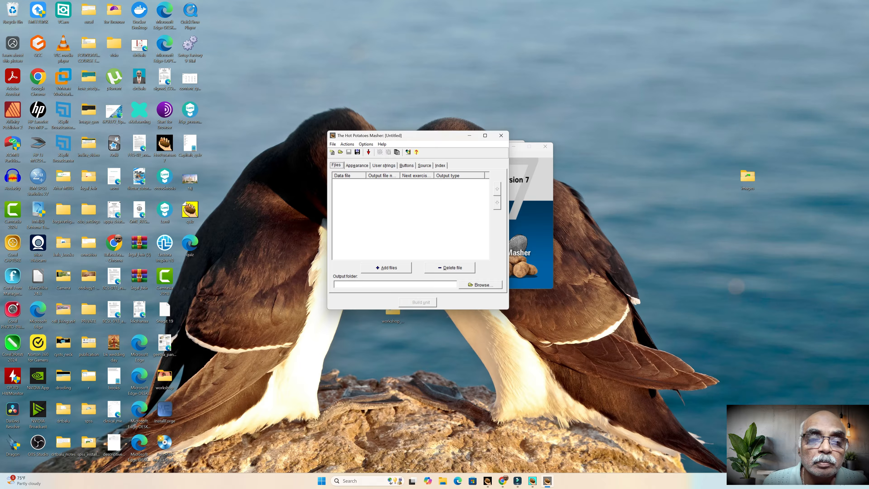
{"action": "left_click", "coordinate": [386, 268]}
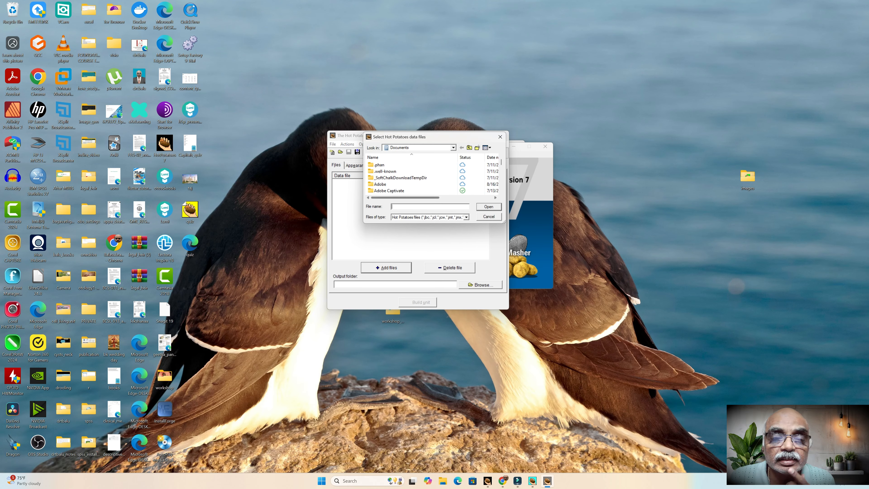
{"action": "left_click", "coordinate": [454, 148]}
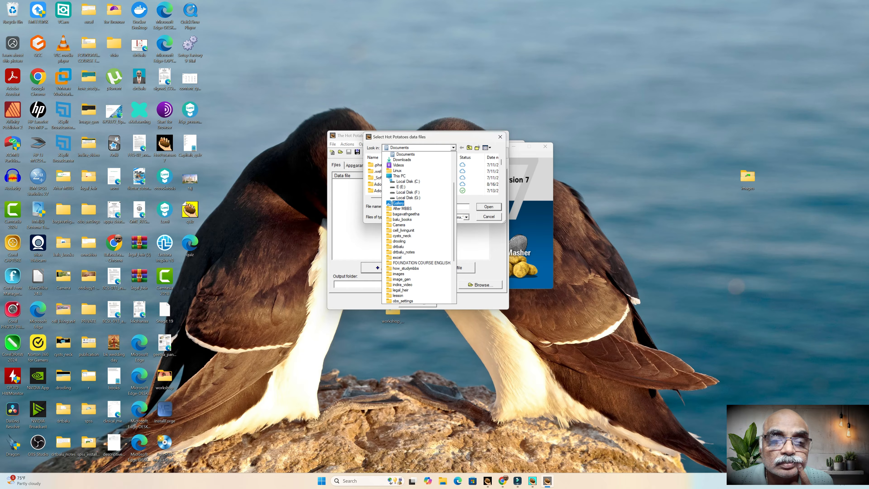
{"action": "left_click_drag", "start_coordinate": [454, 204], "coordinate": [453, 173]}
{"action": "left_click", "coordinate": [397, 155]}
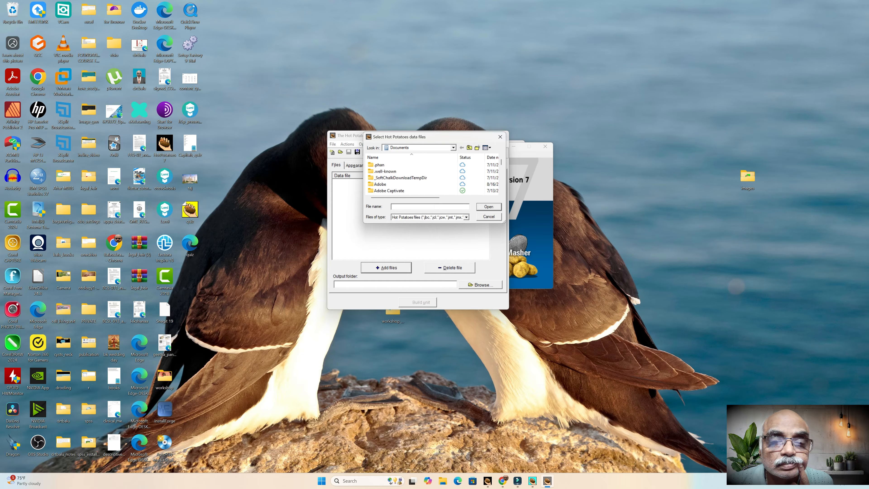
{"action": "scroll", "coordinate": [404, 181], "scroll_direction": "down", "scroll_amount": 3}
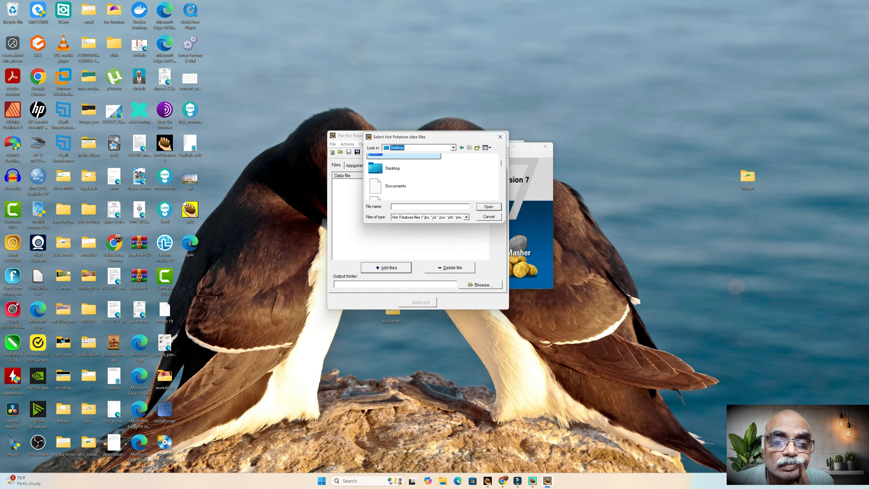
{"action": "scroll", "coordinate": [434, 177], "scroll_direction": "up", "scroll_amount": 1}
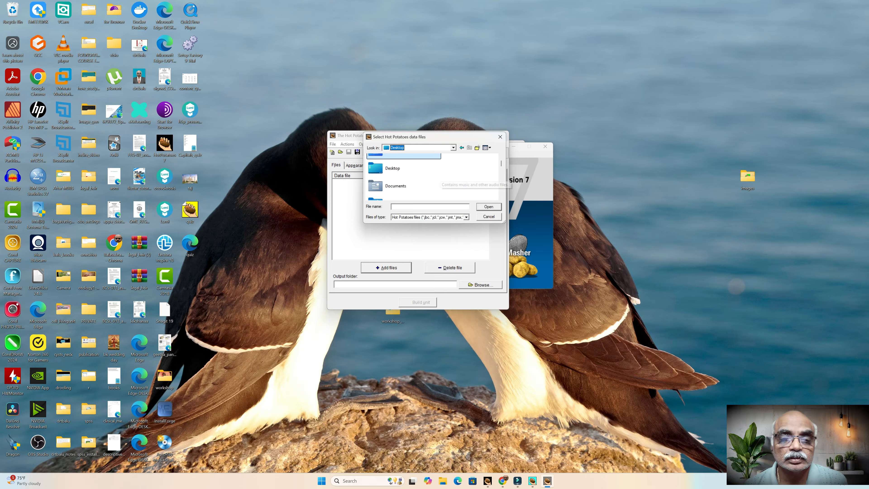
{"action": "double_click", "coordinate": [404, 169]}
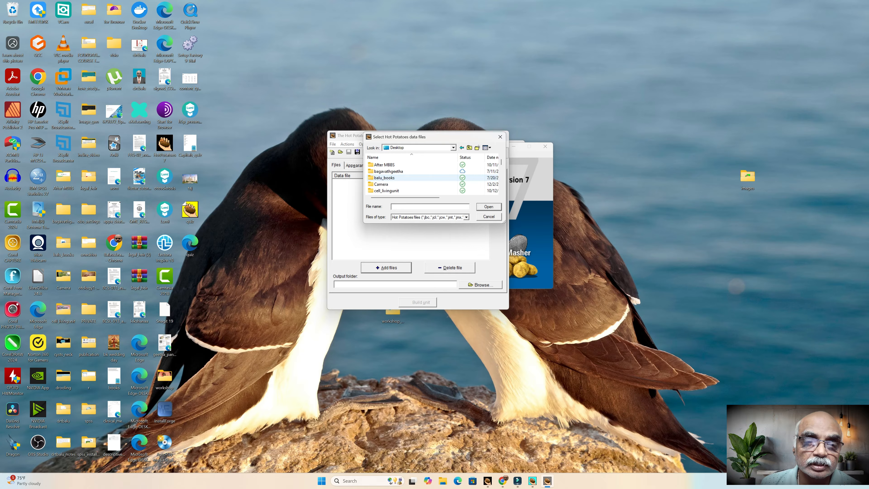
{"action": "scroll", "coordinate": [431, 175], "scroll_direction": "down", "scroll_amount": 2}
{"action": "scroll", "coordinate": [431, 175], "scroll_direction": "down", "scroll_amount": 1}
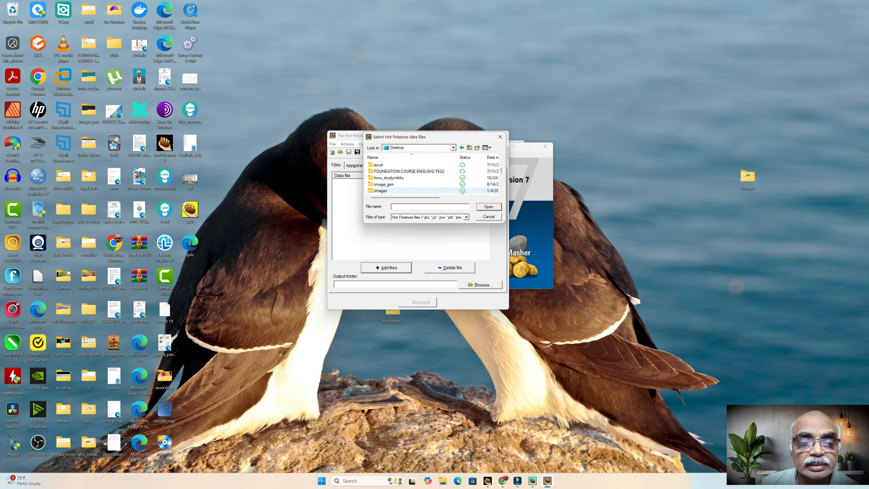
{"action": "double_click", "coordinate": [381, 190]}
Step: Add the Match and quiz exercise files to the unit, accepting Match.htm and quiz.htm as Standard-format outputs
{"action": "left_click", "coordinate": [380, 164]}
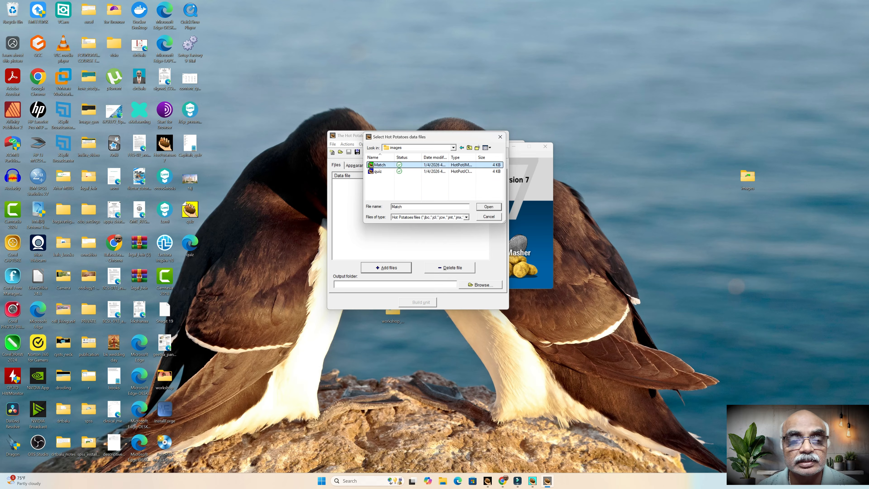
{"action": "left_click", "coordinate": [379, 172], "text": "ctrl"}
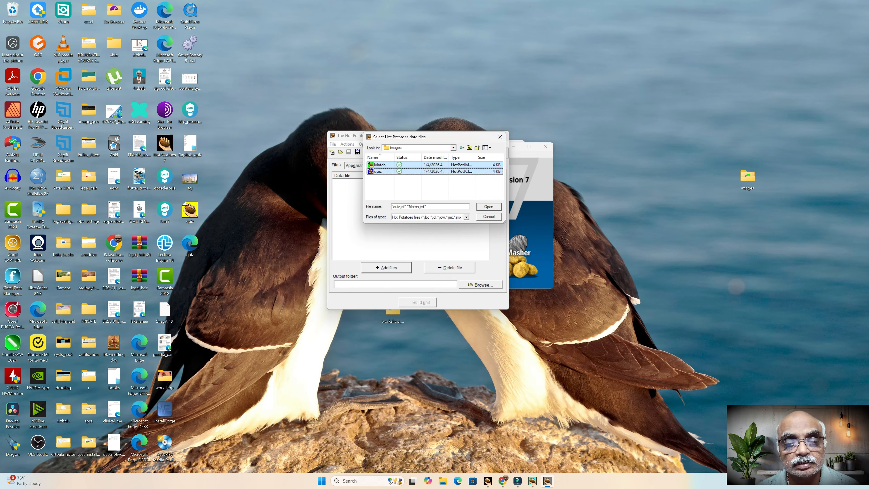
{"action": "left_click", "coordinate": [489, 206]}
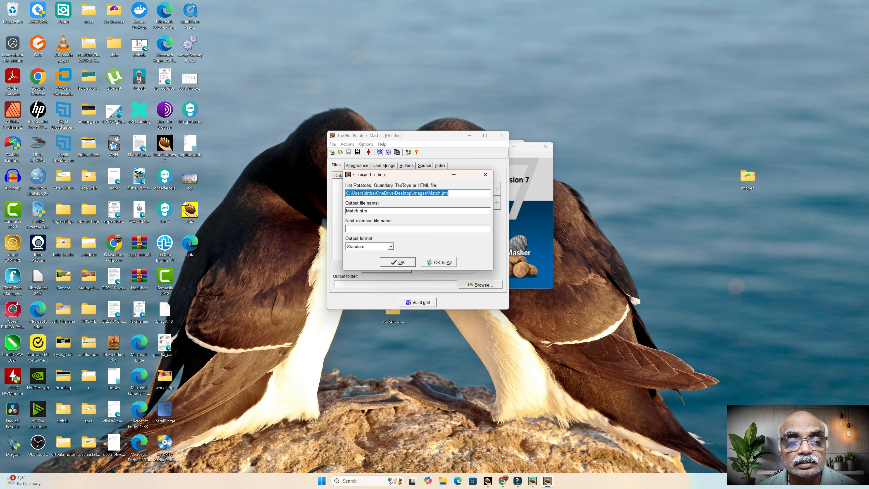
{"action": "key", "text": "Return"}
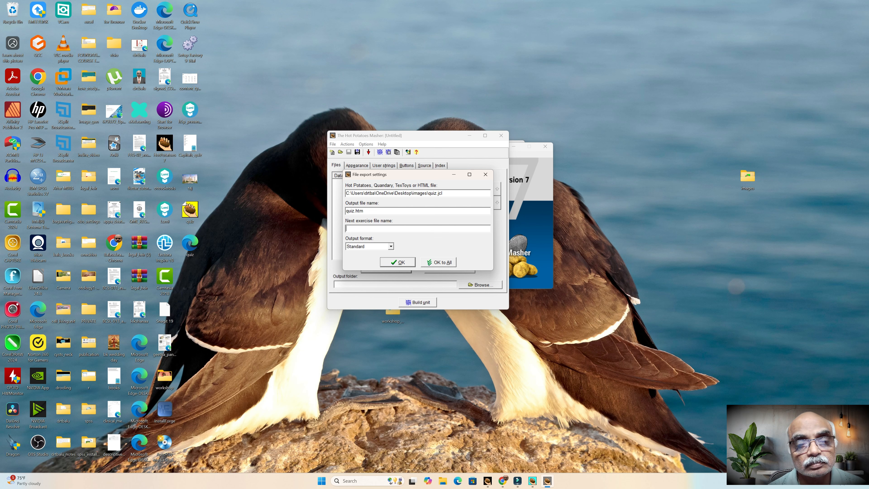
{"action": "key", "text": "Return"}
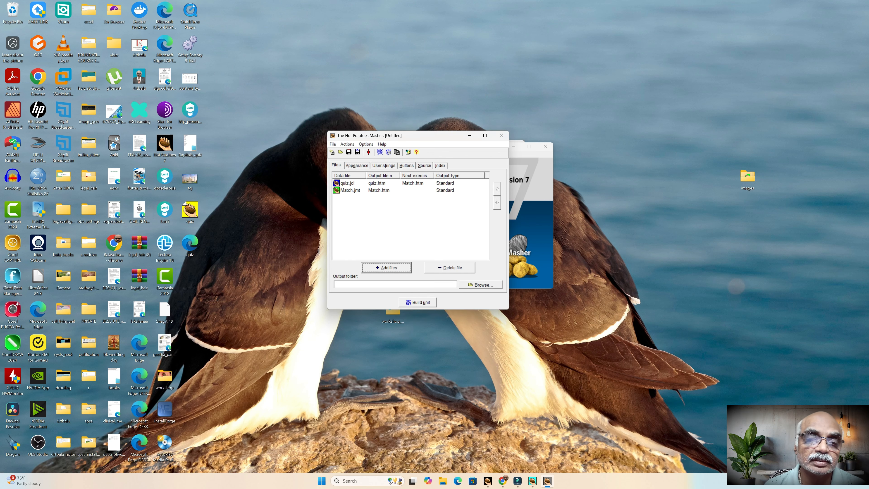
Step: Build the unit, view its Fill in the Blanks and Match the following exercises in the browser, and return to Hot Potatoes
{"action": "left_click", "coordinate": [417, 302]}
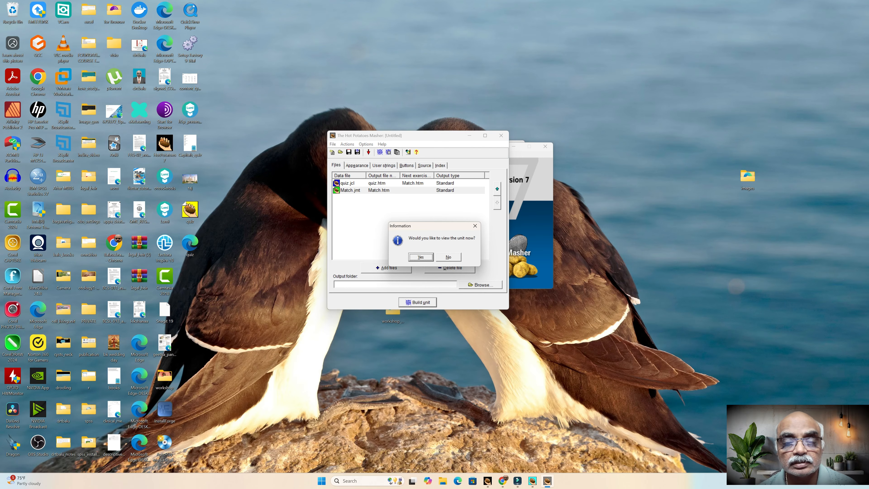
{"action": "key", "text": "Return"}
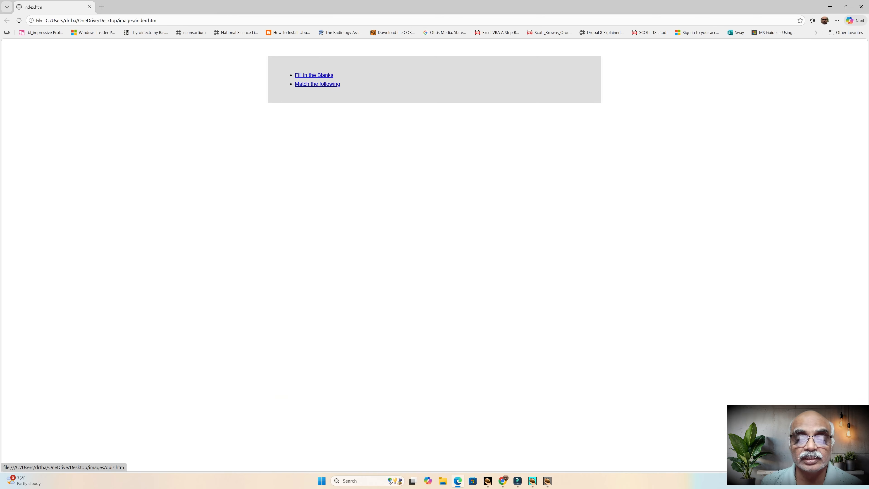
{"action": "left_click", "coordinate": [313, 75]}
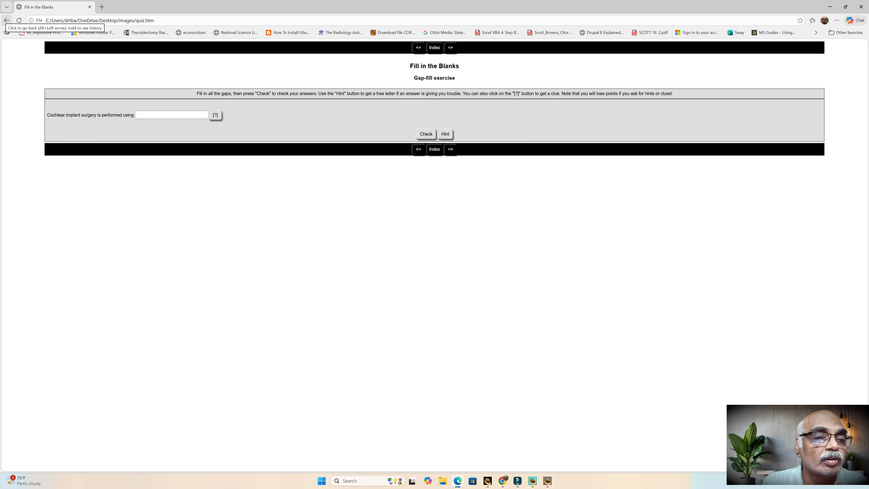
{"action": "left_click", "coordinate": [7, 20]}
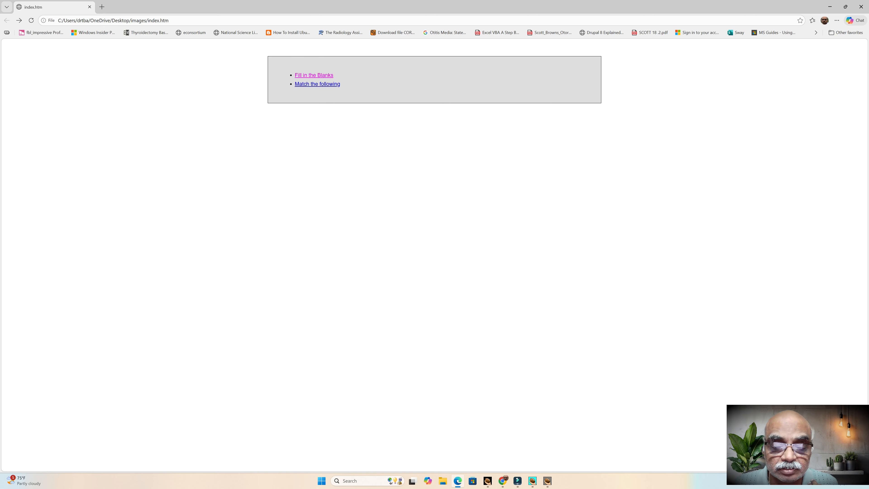
{"action": "left_click", "coordinate": [317, 84]}
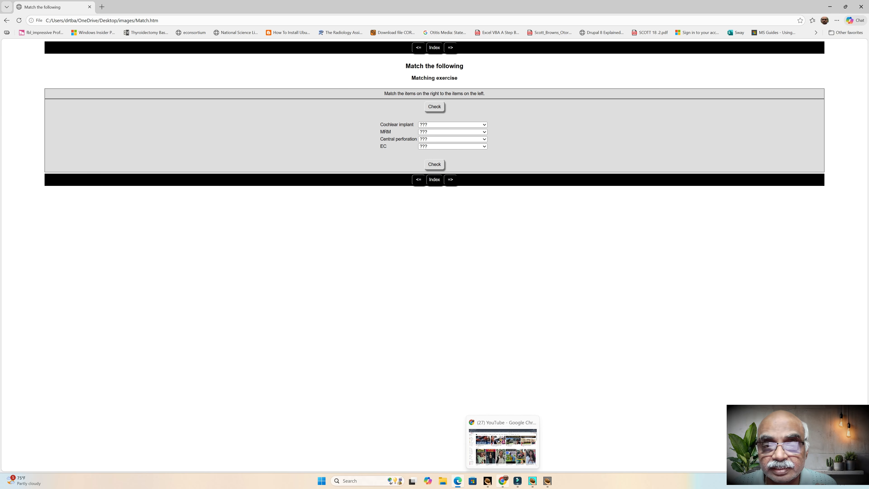
{"action": "mouse_move", "coordinate": [488, 481]}
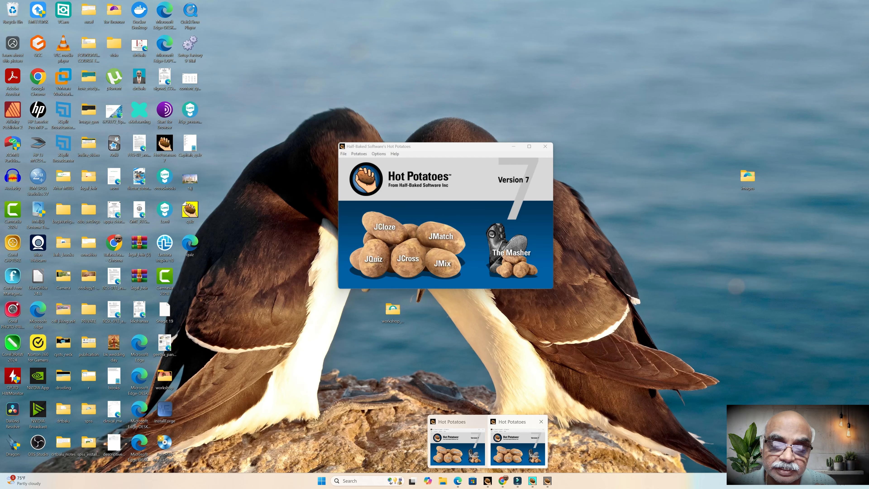
{"action": "left_click", "coordinate": [518, 447]}
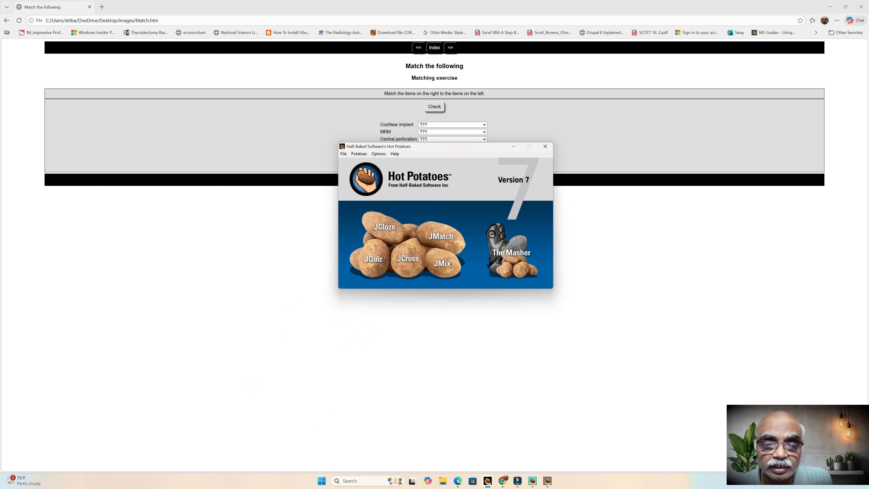
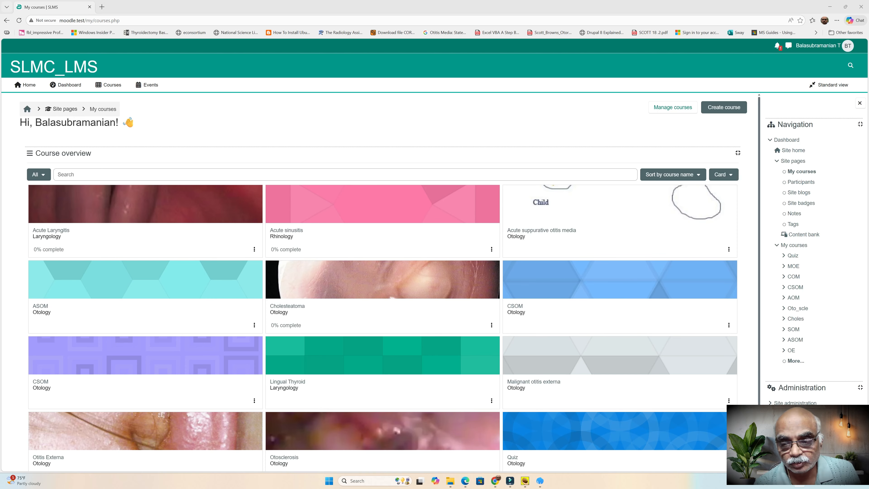
Step: Switch to the JQuiz window, minimise the browser behind it, and go back through the quiz to question 1
{"action": "left_click", "coordinate": [525, 481]}
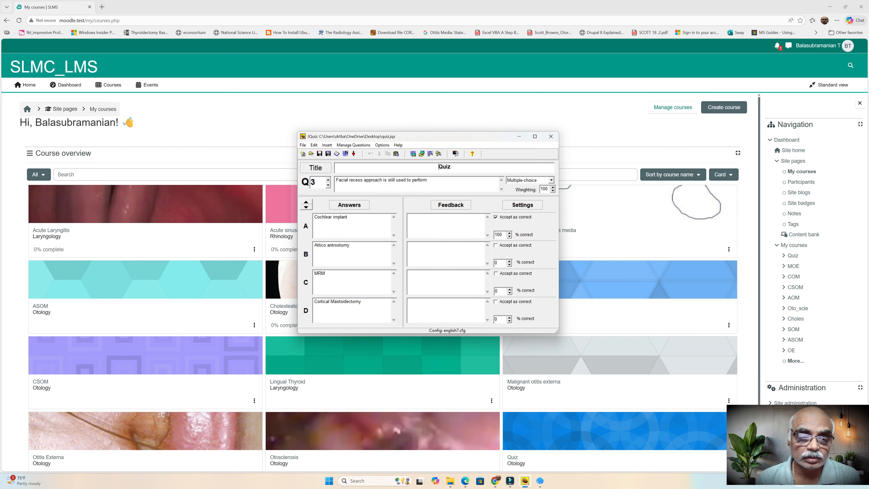
{"action": "left_click", "coordinate": [830, 7]}
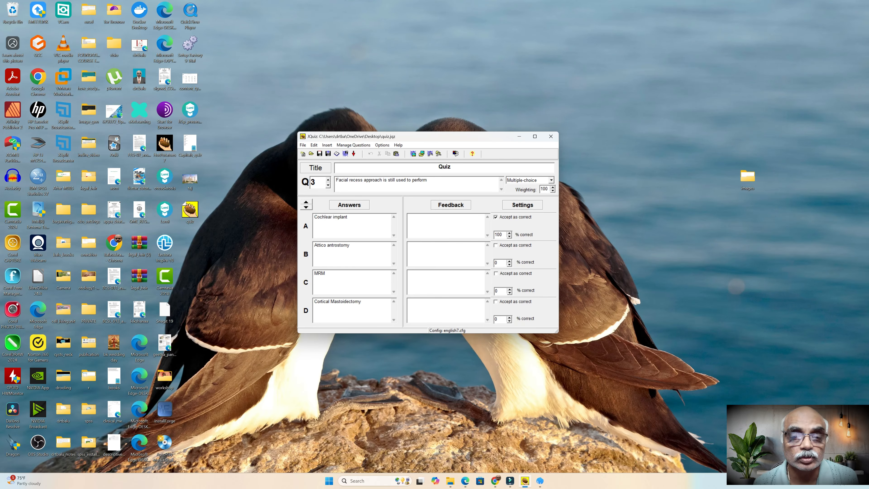
{"action": "left_click", "coordinate": [328, 180]}
{"action": "left_click", "coordinate": [328, 185]}
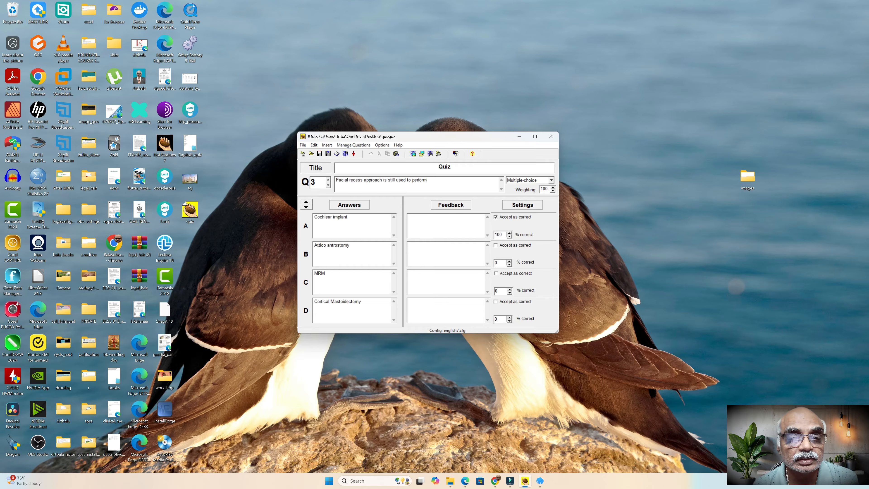
{"action": "left_click", "coordinate": [328, 185]}
{"action": "left_click", "coordinate": [328, 185]}
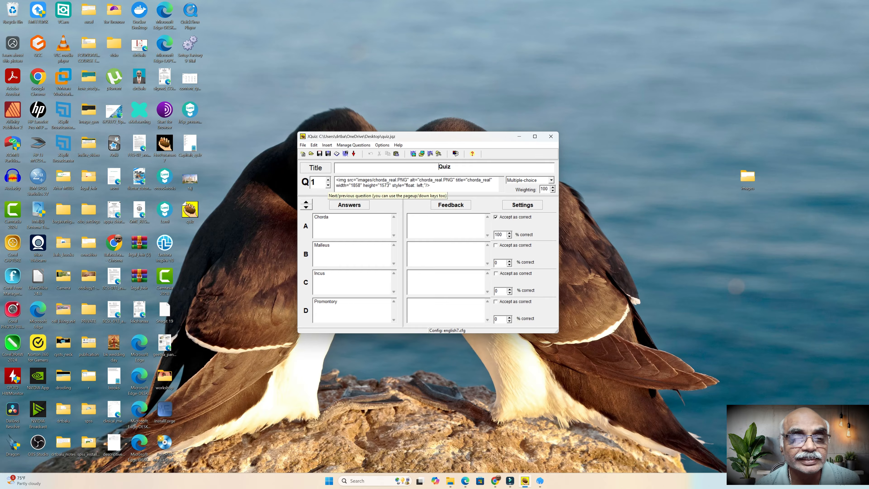
Step: Create a SCORM 1.2 package of the quiz named quiz_scorm in the images folder, without opening the zip file
{"action": "left_click", "coordinate": [303, 145]}
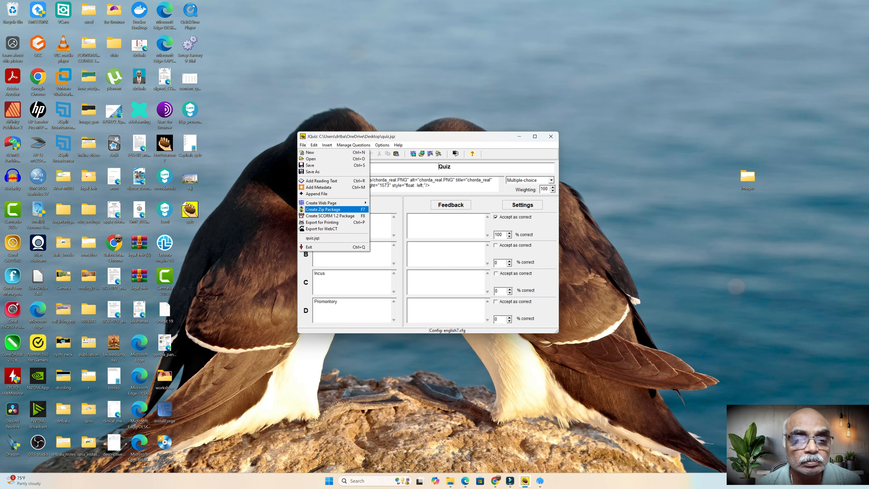
{"action": "left_click", "coordinate": [330, 216]}
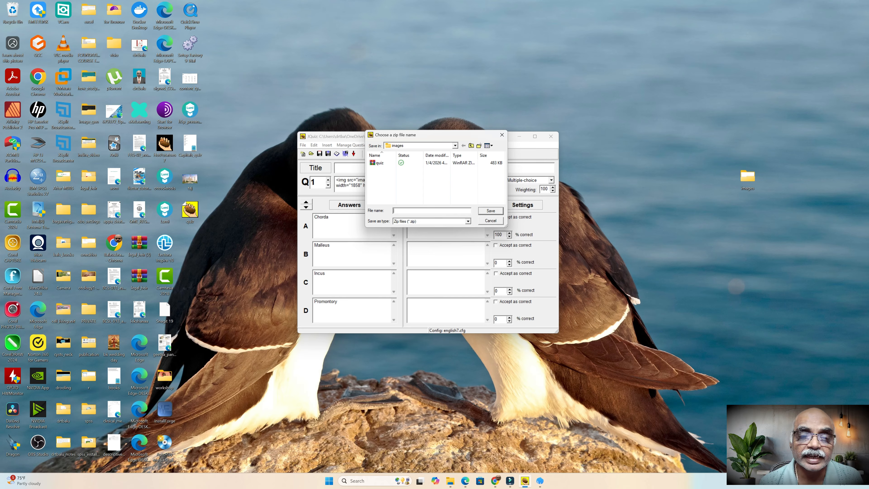
{"action": "type", "text": "quiz"}
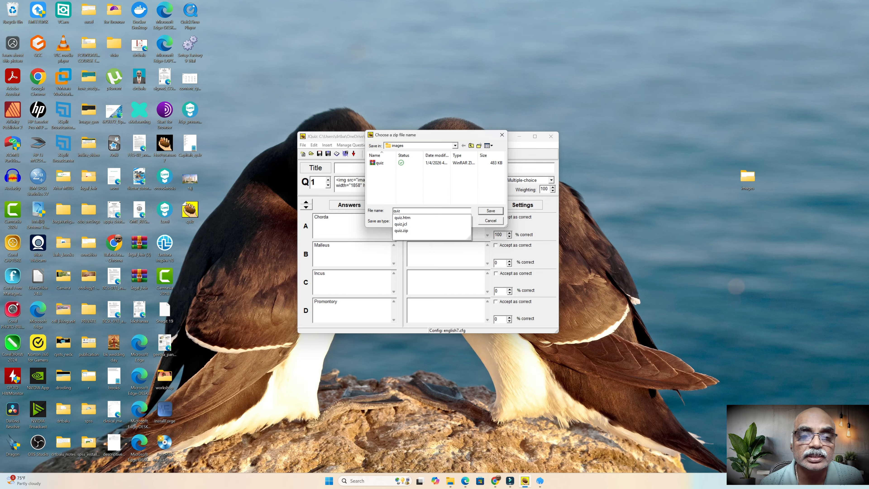
{"action": "type", "text": "_scorm"}
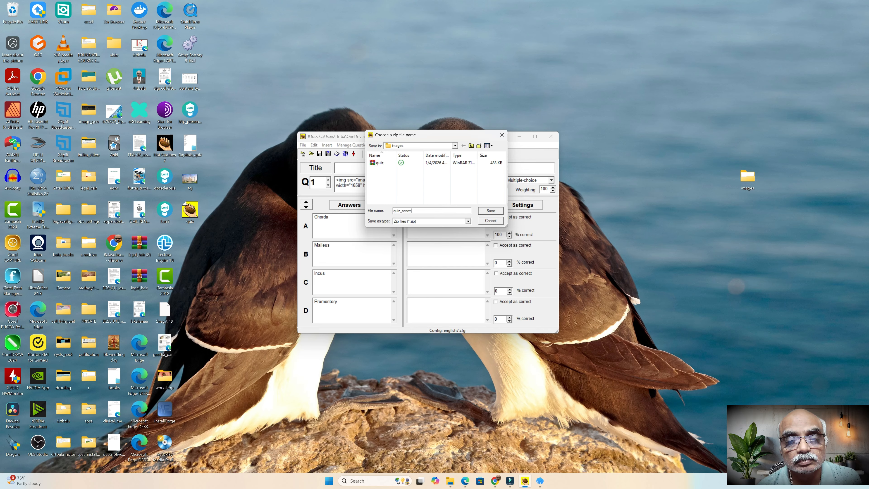
{"action": "key", "text": "Return"}
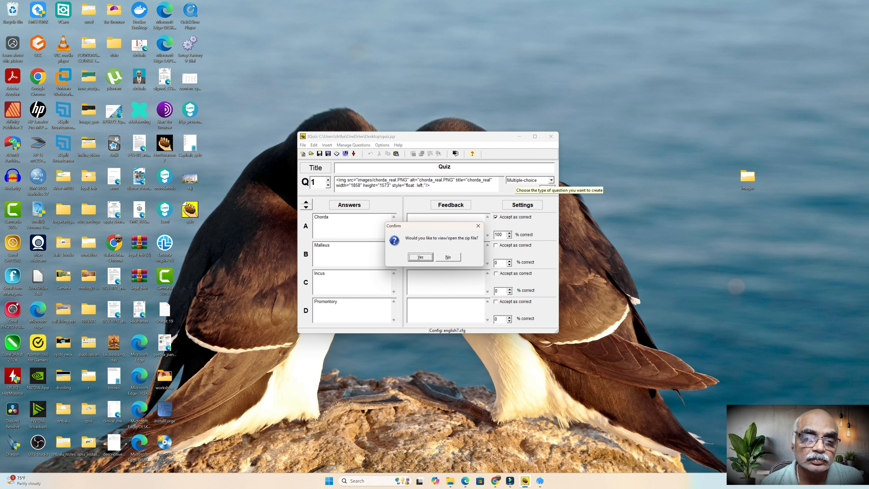
{"action": "left_click", "coordinate": [447, 257]}
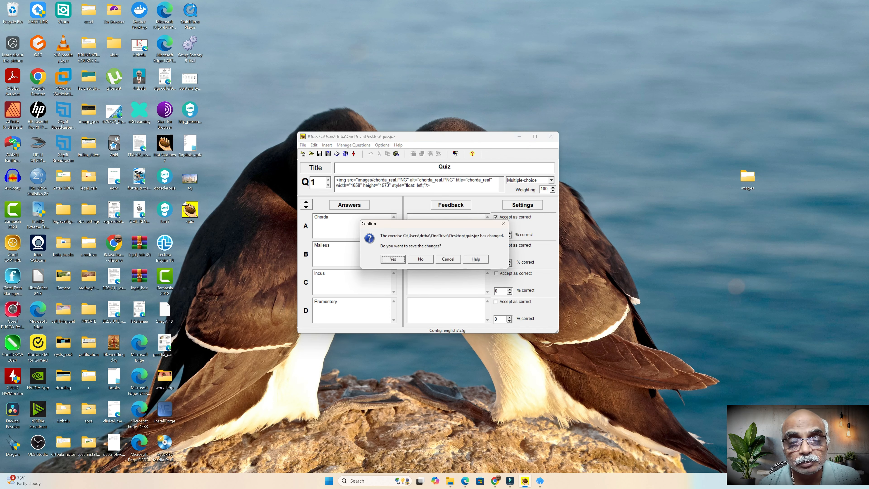
Step: Close JQuiz without saving the exercise changes and switch to the Moodle My courses page in Edge
{"action": "left_click", "coordinate": [421, 259]}
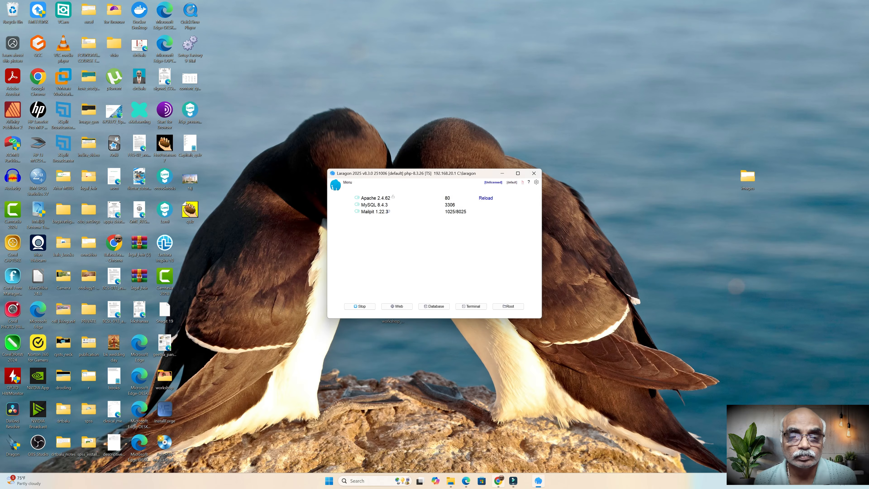
{"action": "mouse_move", "coordinate": [502, 480]}
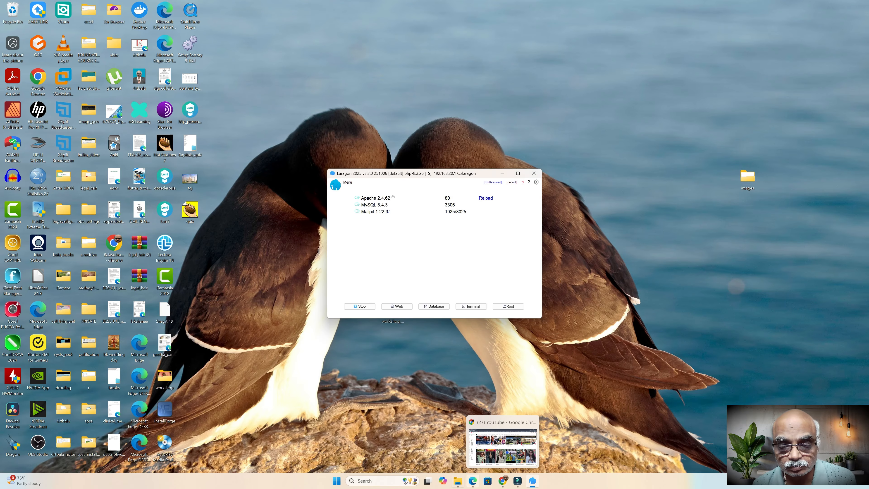
{"action": "left_click", "coordinate": [472, 481]}
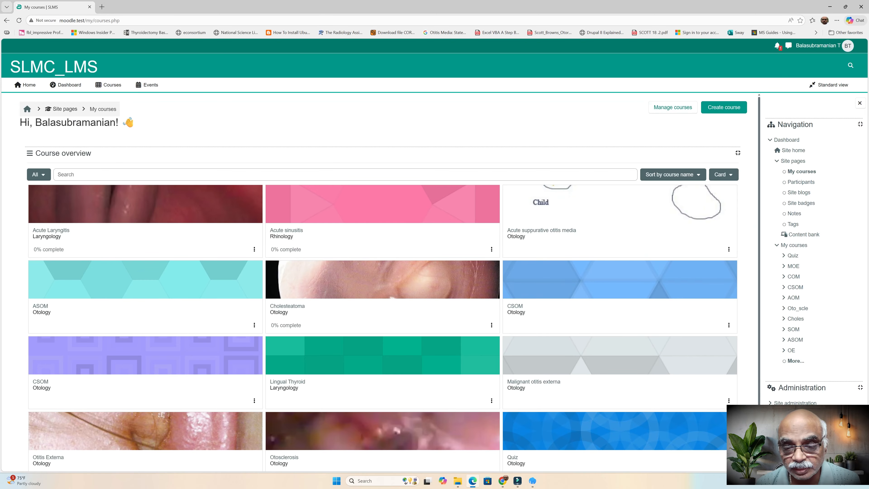
Step: Start a new course with the full name Quiz in Scorm and the short name qsc
{"action": "left_click", "coordinate": [724, 107]}
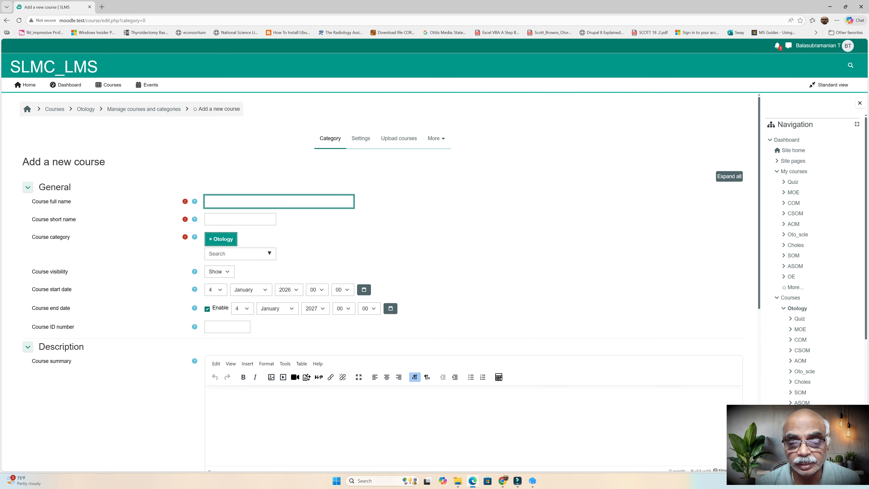
{"action": "type", "text": "Quiz i"}
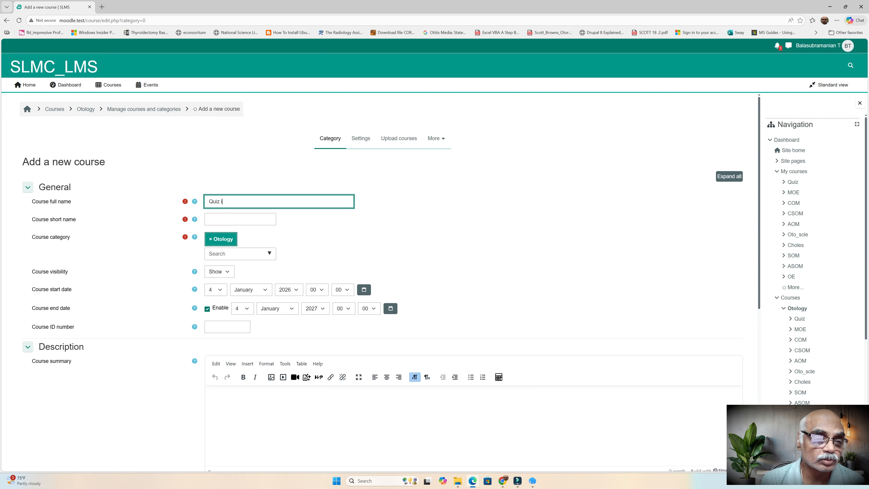
{"action": "type", "text": "n Sxcrom"}
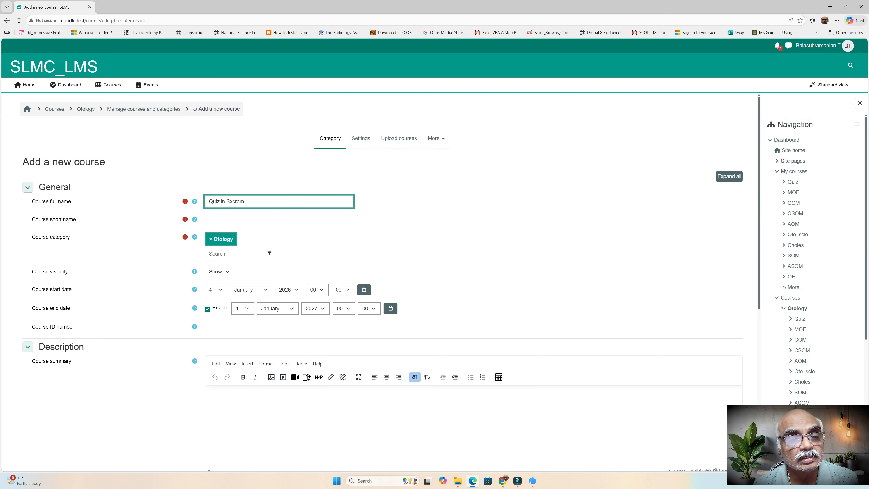
{"action": "key", "text": "BackSpace"}
{"action": "key", "text": "BackSpace"}
{"action": "key", "text": "BackSpace"}
{"action": "key", "text": "BackSpace"}
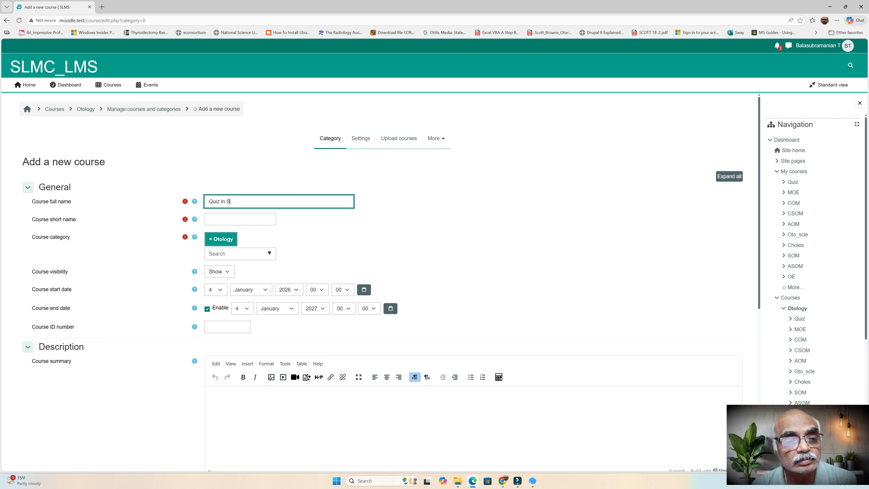
{"action": "type", "text": "corm"}
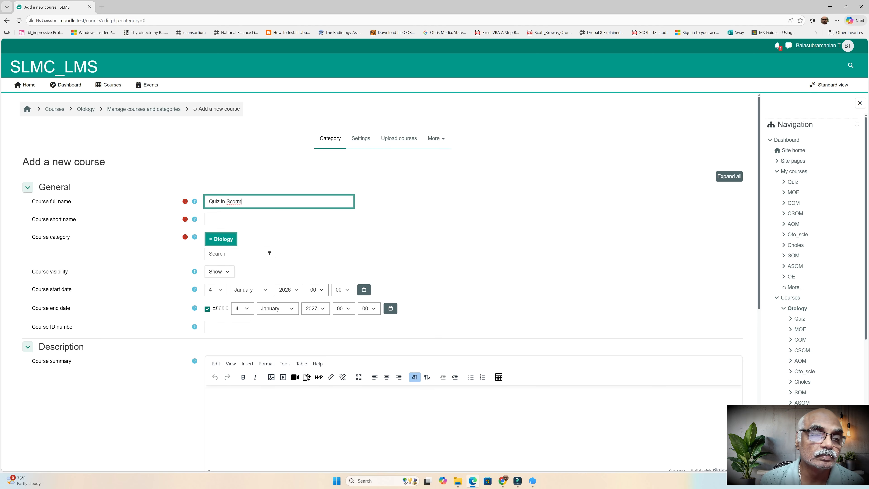
{"action": "left_click", "coordinate": [240, 219]}
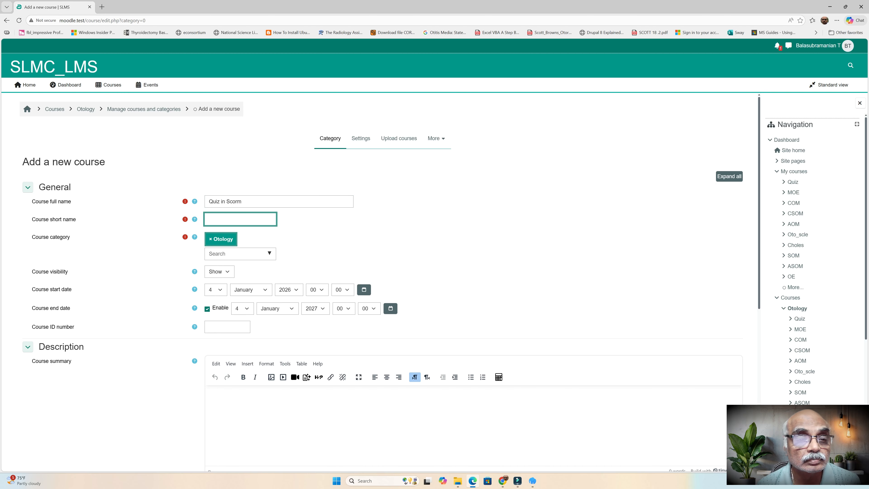
{"action": "type", "text": "qsc"}
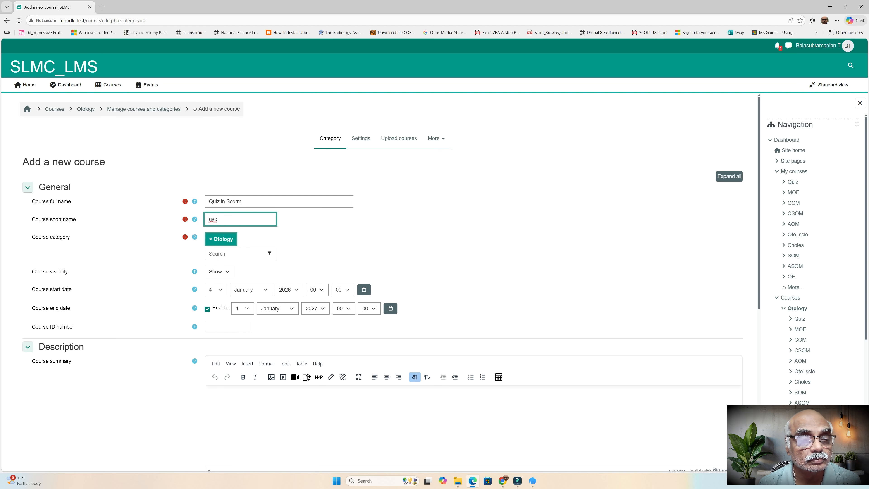
Step: Disable the course end date and enter "Importing quiz" as the course summary
{"action": "scroll", "coordinate": [435, 255], "scroll_direction": "down", "scroll_amount": 3}
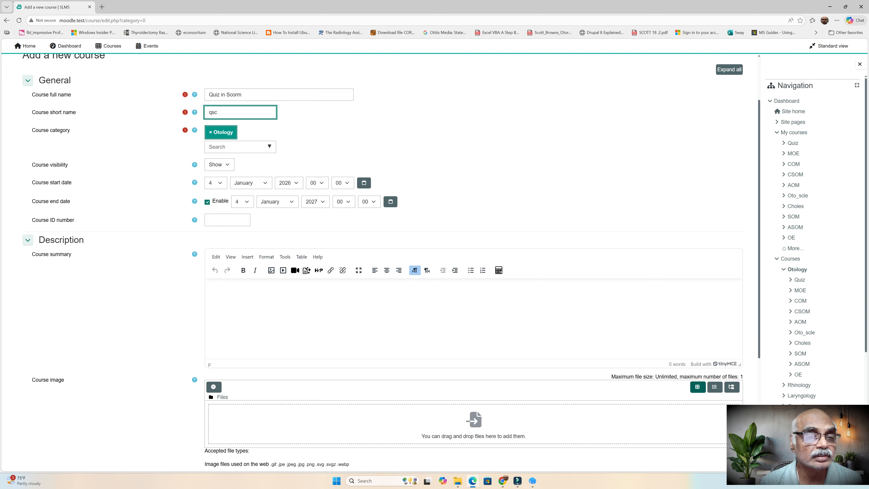
{"action": "left_click", "coordinate": [207, 202]}
{"action": "left_click", "coordinate": [209, 286]}
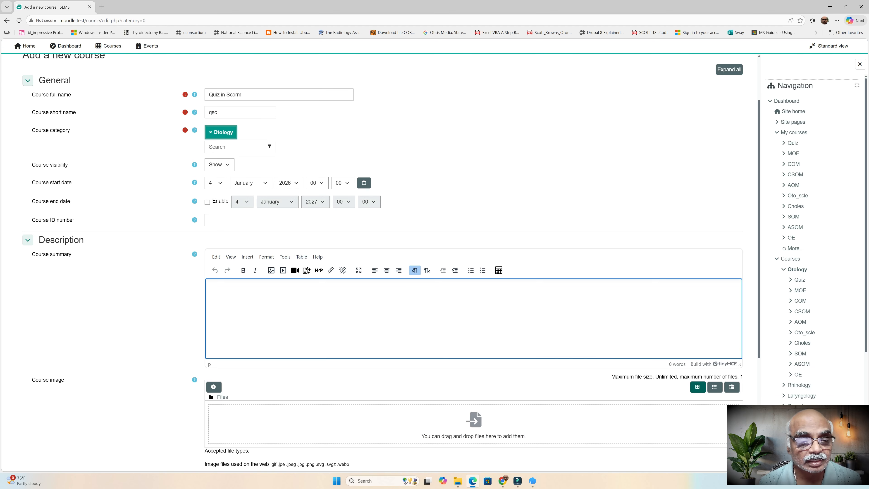
{"action": "type", "text": "Impo"}
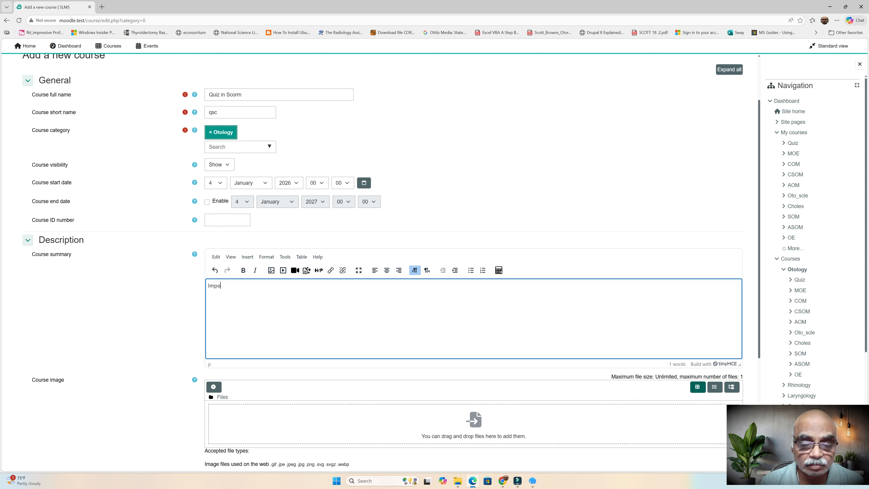
{"action": "type", "text": "rting quiz"}
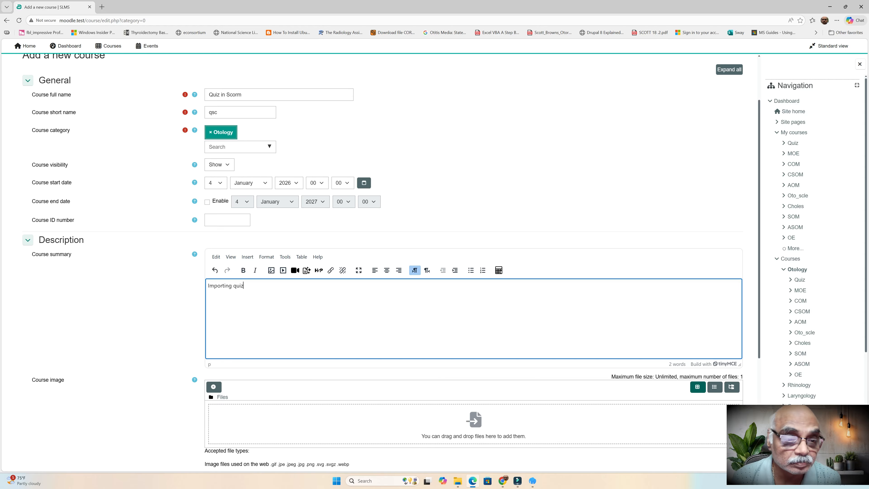
Step: Set the course format to Single activity with SCORM package as the activity type, and save and display the course
{"action": "scroll", "coordinate": [377, 274], "scroll_direction": "down", "scroll_amount": 3}
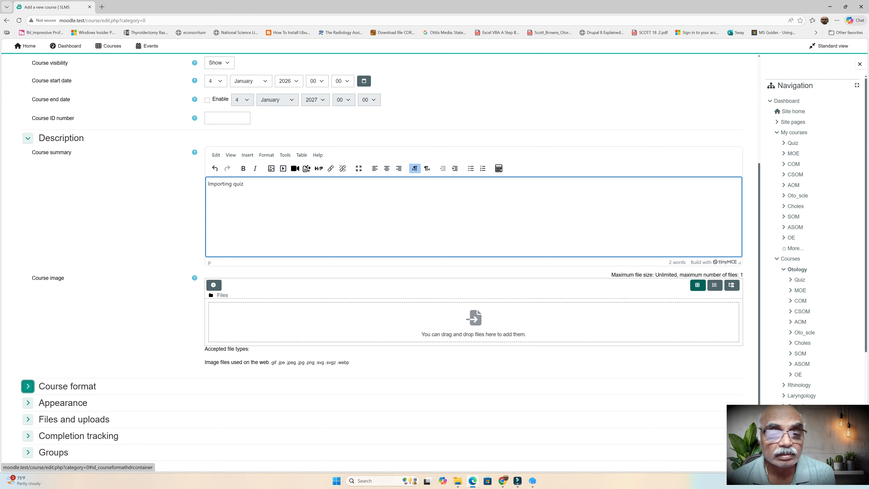
{"action": "left_click", "coordinate": [28, 386]}
{"action": "scroll", "coordinate": [28, 386], "scroll_direction": "down", "scroll_amount": 3}
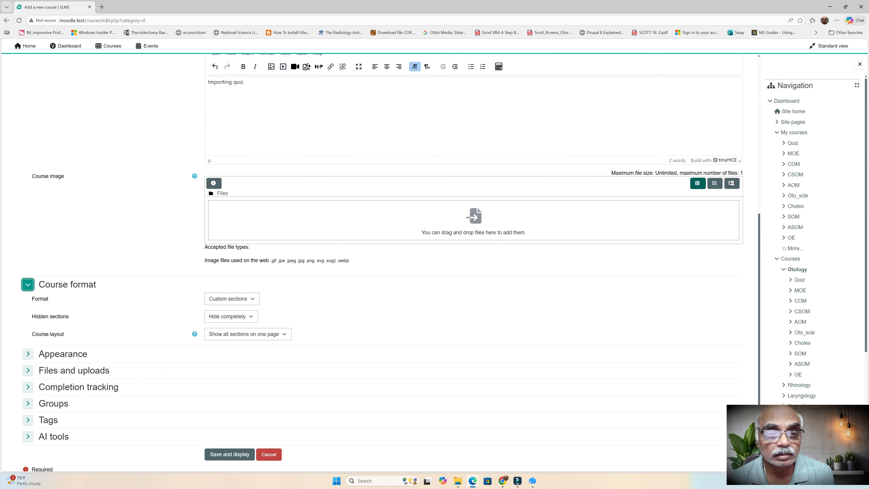
{"action": "left_click", "coordinate": [232, 299]}
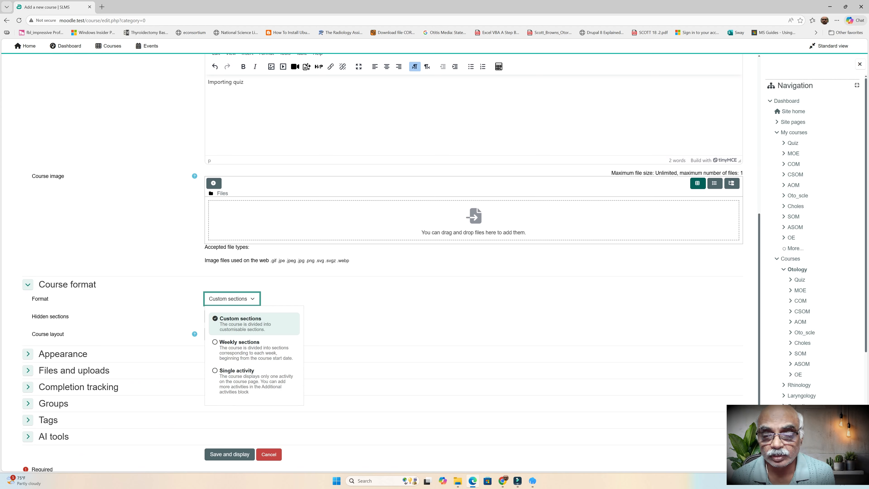
{"action": "left_click", "coordinate": [237, 370]}
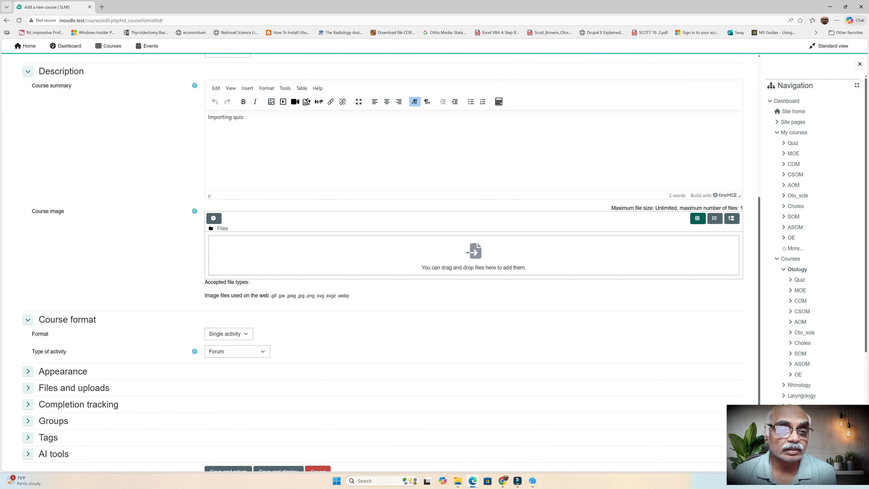
{"action": "left_click", "coordinate": [237, 351]}
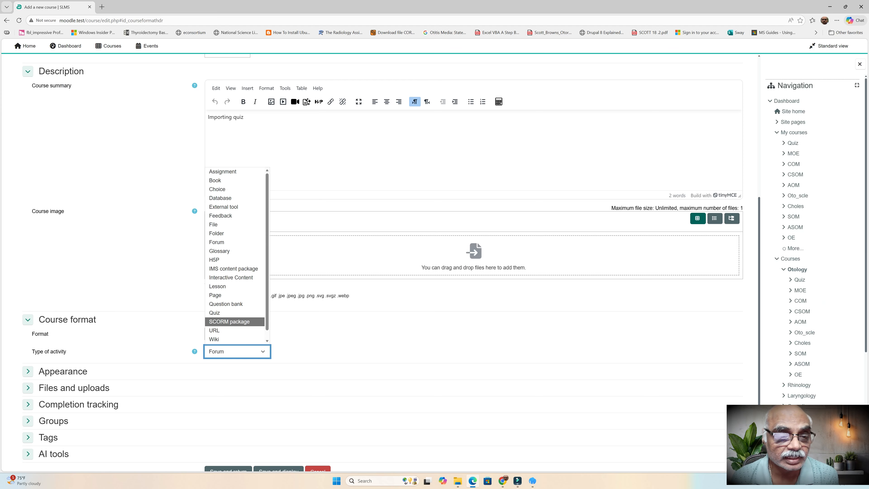
{"action": "left_click", "coordinate": [229, 321]}
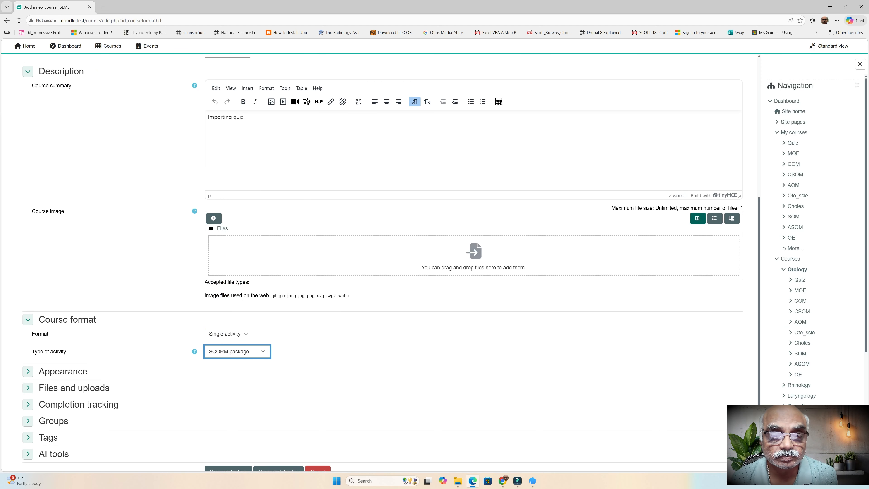
{"action": "scroll", "coordinate": [381, 263], "scroll_direction": "down", "scroll_amount": 1}
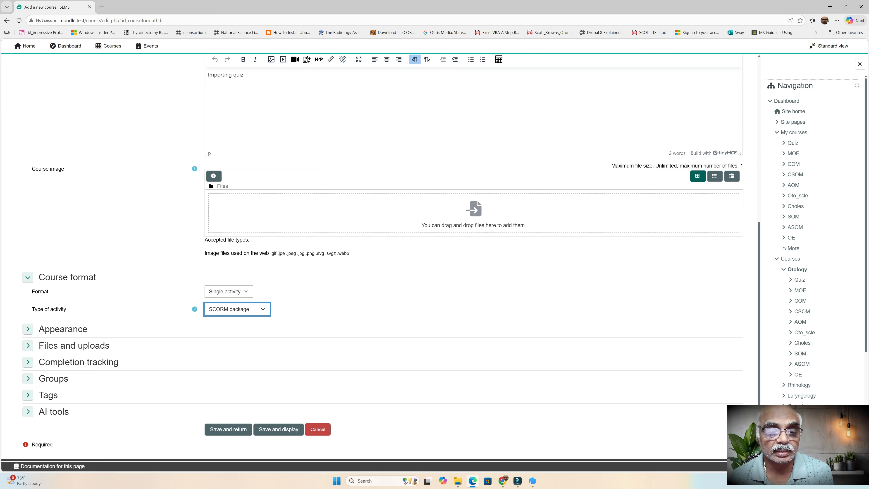
{"action": "left_click", "coordinate": [279, 429]}
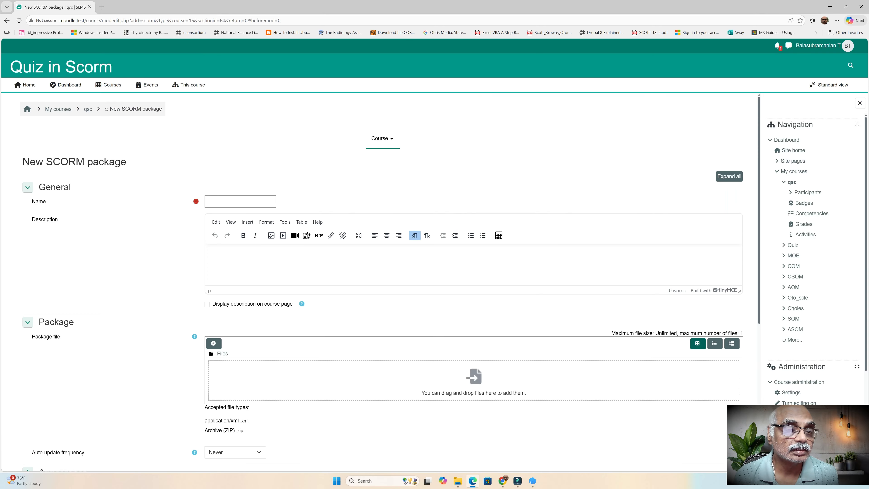
Step: Name the new SCORM package Quiz_import and enter "Importing quiz in scorm format" as its description
{"action": "left_click", "coordinate": [240, 201]}
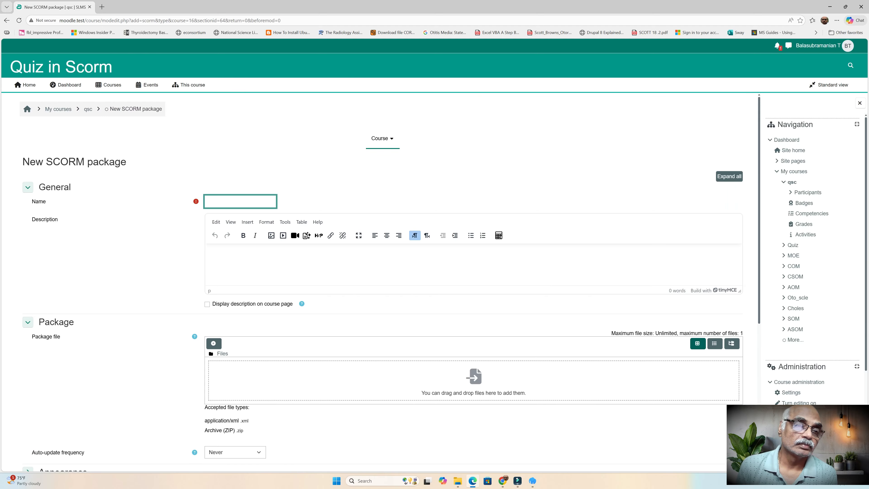
{"action": "type", "text": "Qu"}
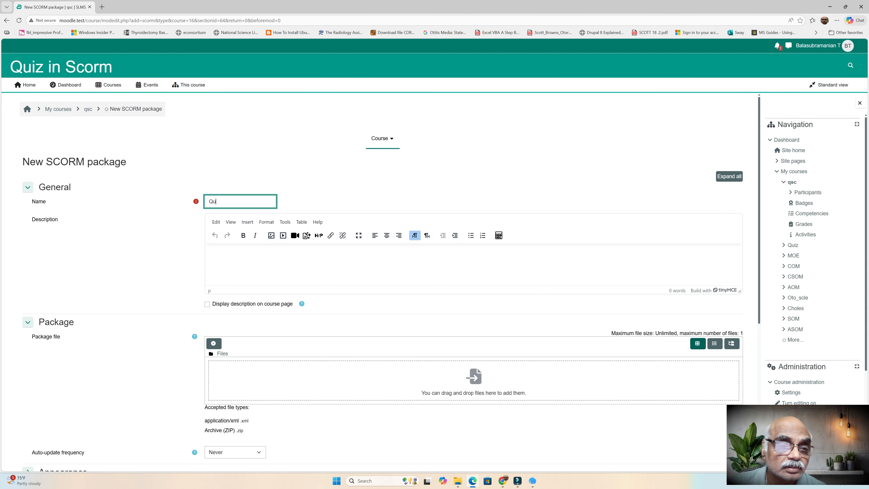
{"action": "type", "text": "iz_import"}
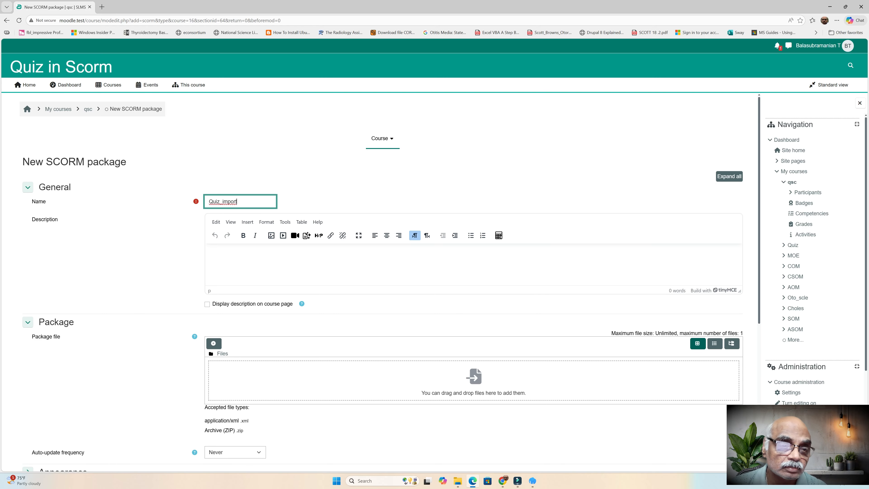
{"action": "left_click", "coordinate": [209, 250]}
{"action": "type", "text": "Impo"}
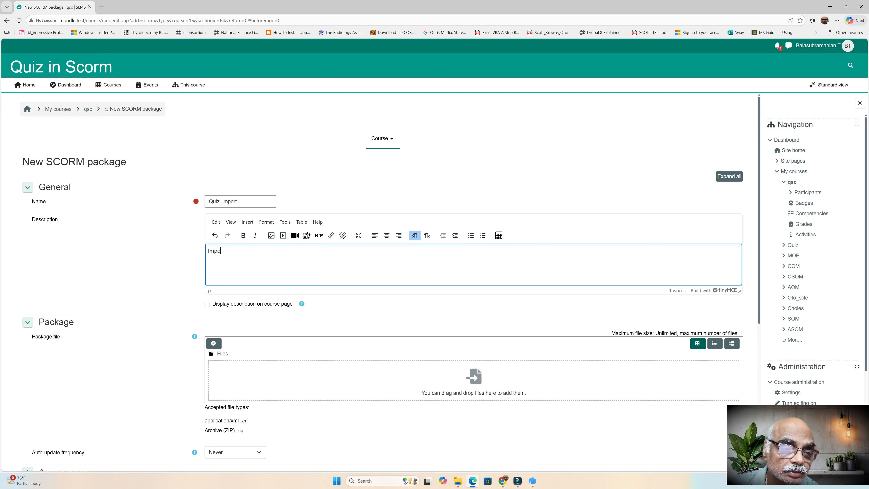
{"action": "type", "text": "rting quiz i"}
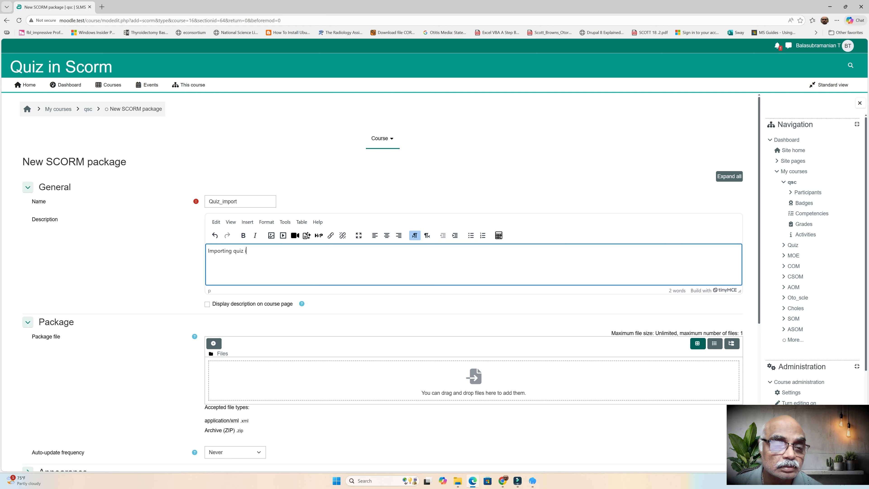
{"action": "type", "text": "n scrom dfor"}
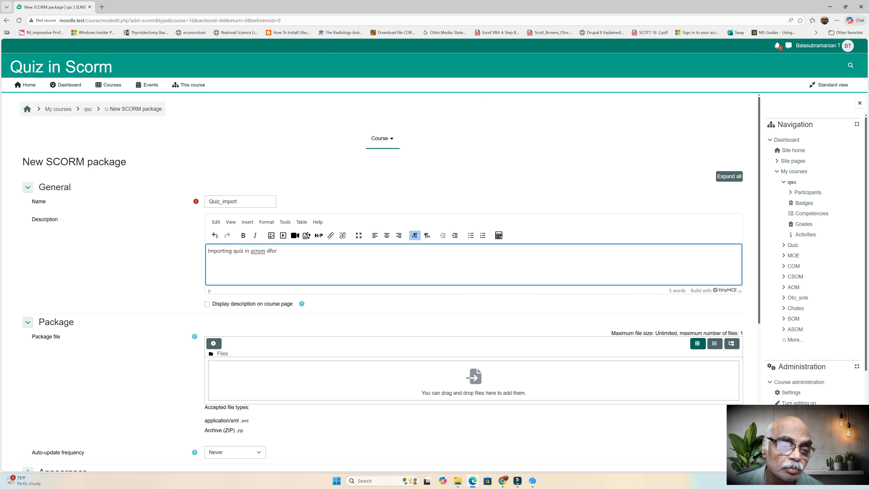
{"action": "key", "text": "BackSpace"}
{"action": "key", "text": "BackSpace"}
{"action": "key", "text": "BackSpace"}
{"action": "key", "text": "BackSpace"}
{"action": "key", "text": "BackSpace"}
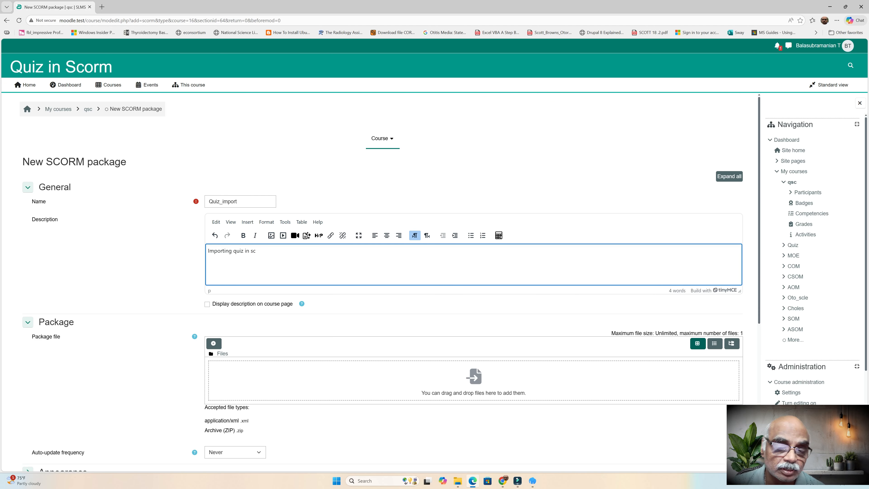
{"action": "type", "text": "orm format"}
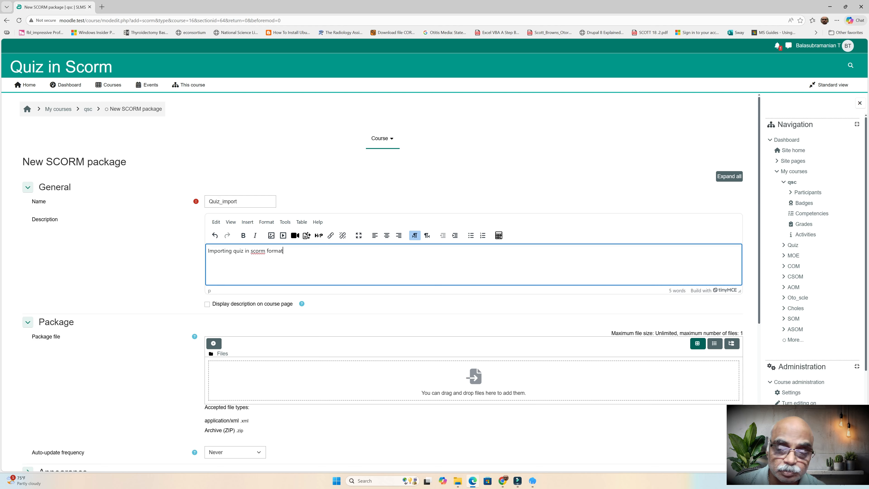
Step: Try to correct the flagged word scorm in the package description
{"action": "right_click", "coordinate": [258, 251]}
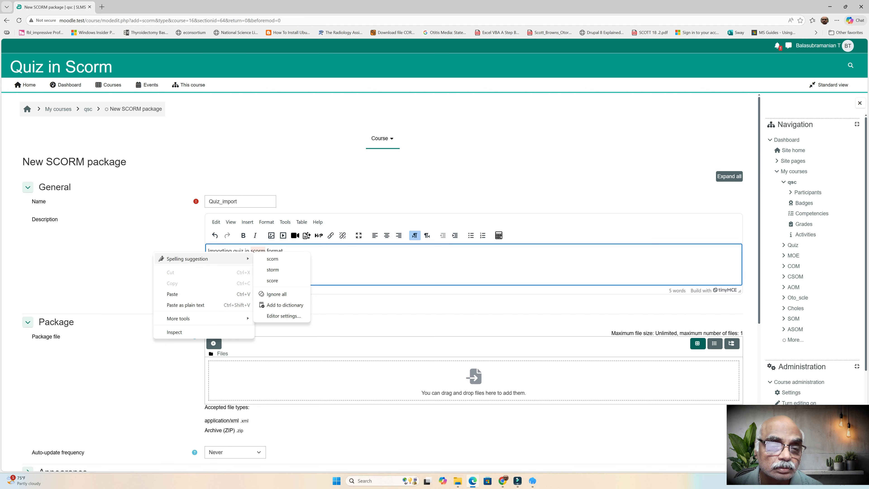
{"action": "key", "text": "Escape"}
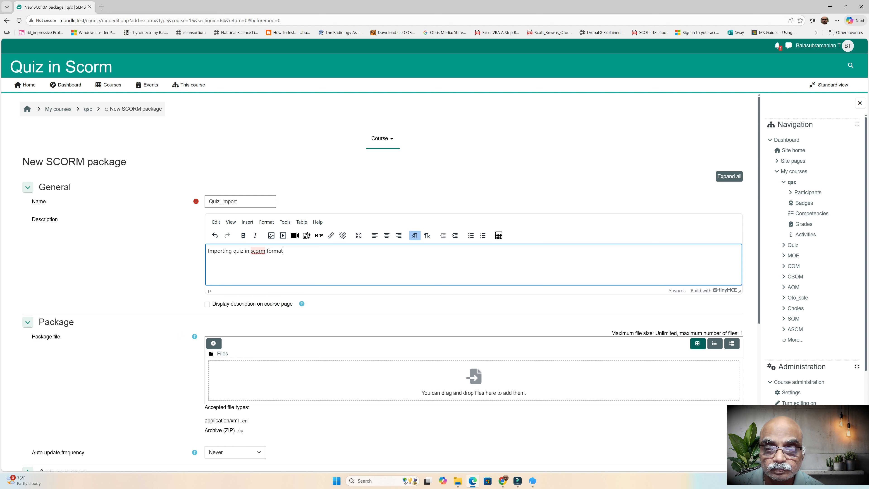
{"action": "right_click", "coordinate": [261, 250]}
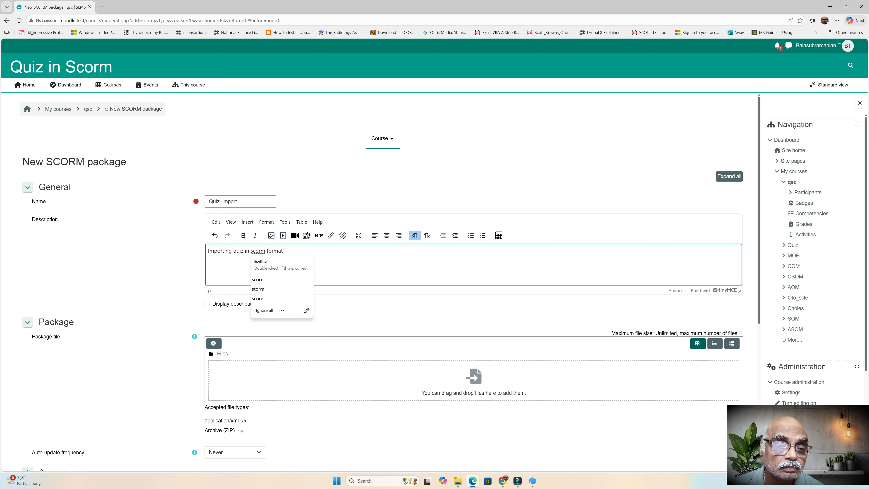
{"action": "key", "text": "Escape"}
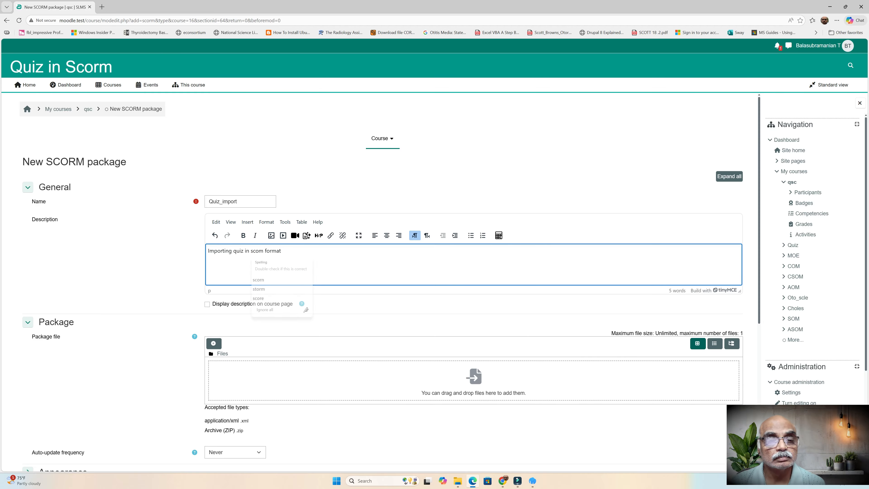
{"action": "key", "text": "BackSpace"}
{"action": "key", "text": "BackSpace"}
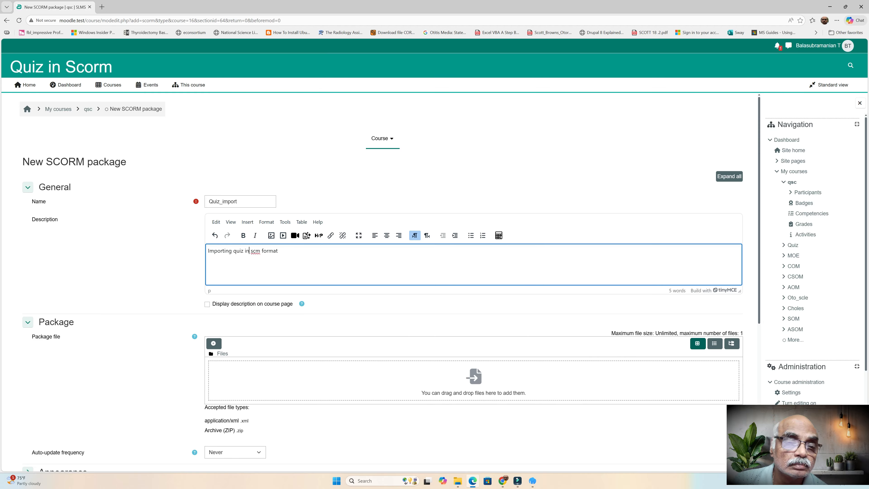
{"action": "left_click_drag", "start_coordinate": [249, 250], "coordinate": [260, 250]}
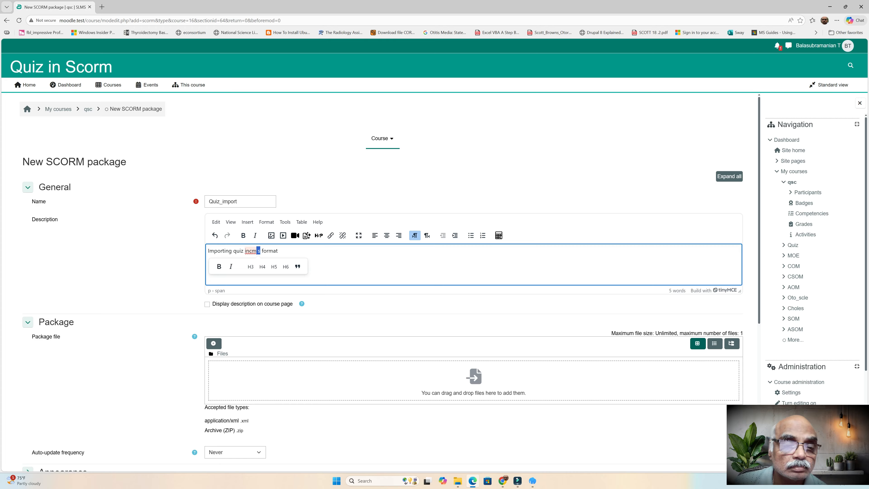
{"action": "left_click", "coordinate": [258, 251]}
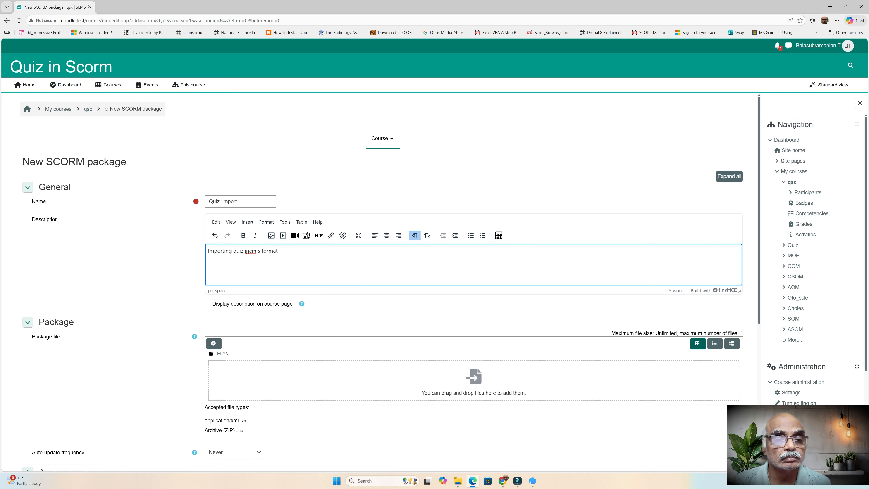
Step: Rewrite the garbled end of the SCORM package description so it reads "Importing quiz in scorm format"
{"action": "key", "text": "BackSpace"}
{"action": "key", "text": "BackSpace"}
{"action": "key", "text": "BackSpace"}
{"action": "key", "text": "BackSpace"}
{"action": "key", "text": "BackSpace"}
{"action": "key", "text": "BackSpace"}
{"action": "key", "text": "BackSpace"}
{"action": "key", "text": "BackSpace"}
{"action": "key", "text": "BackSpace"}
{"action": "key", "text": "BackSpace"}
{"action": "key", "text": "BackSpace"}
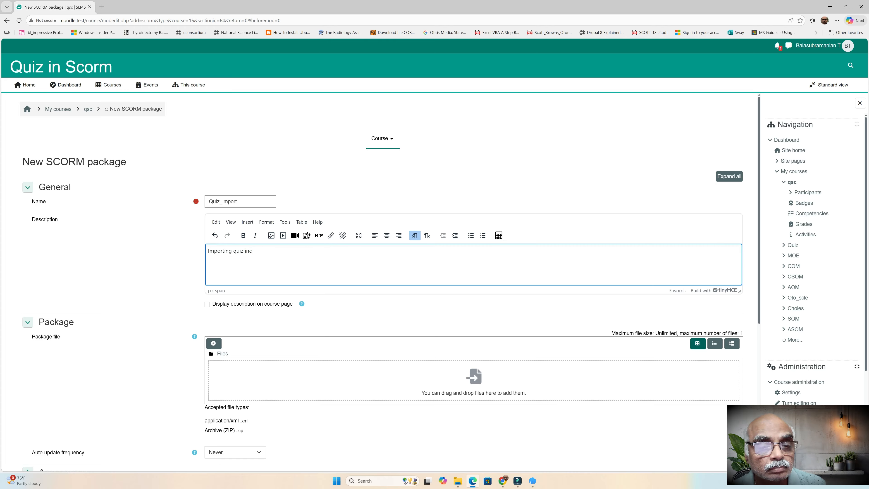
{"action": "type", "text": "scorm"}
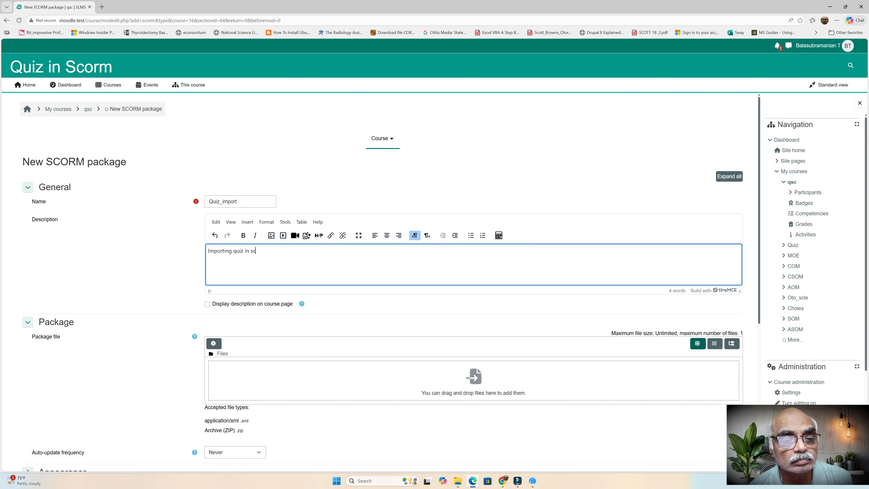
{"action": "type", "text": " format"}
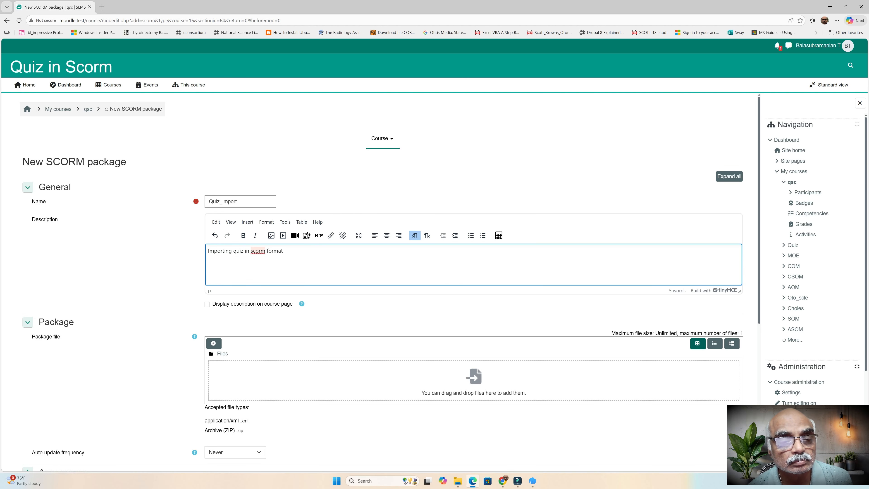
Step: Add quiz_scorm.zip from the images folder in File Explorer as the SCORM package file
{"action": "scroll", "coordinate": [376, 274], "scroll_direction": "down", "scroll_amount": 3}
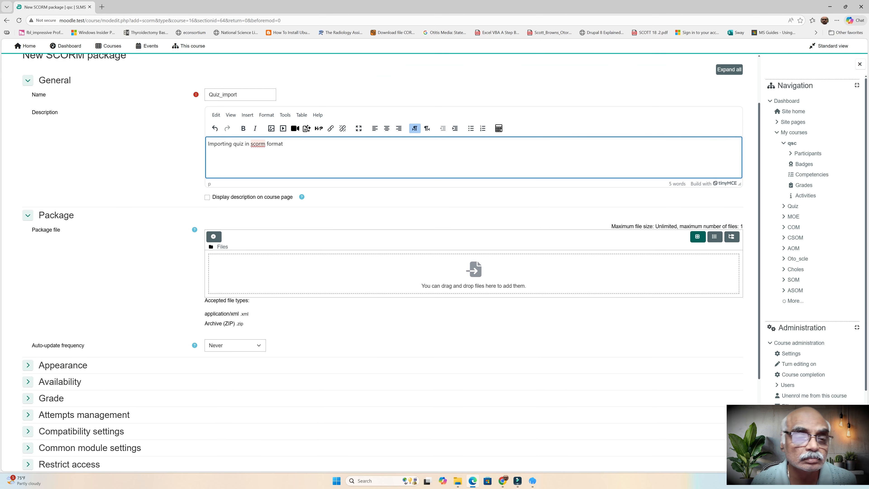
{"action": "mouse_move", "coordinate": [458, 481]}
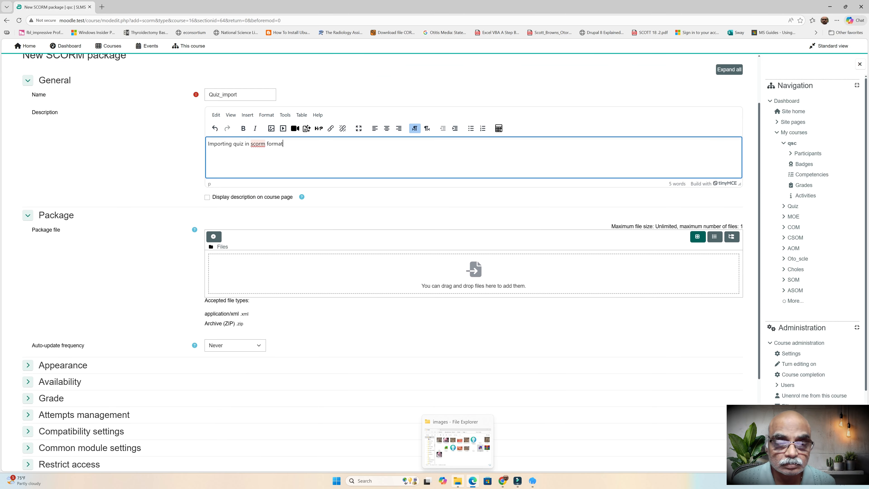
{"action": "left_click", "coordinate": [457, 481]}
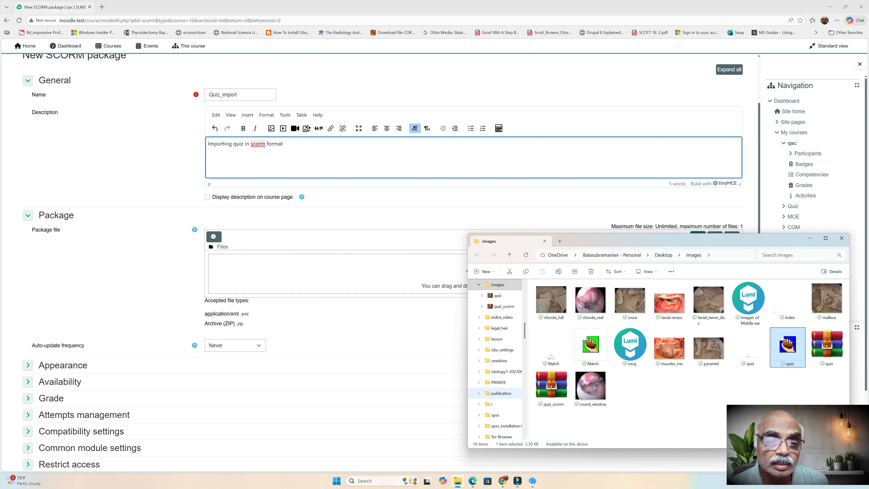
{"action": "left_click", "coordinate": [551, 386]}
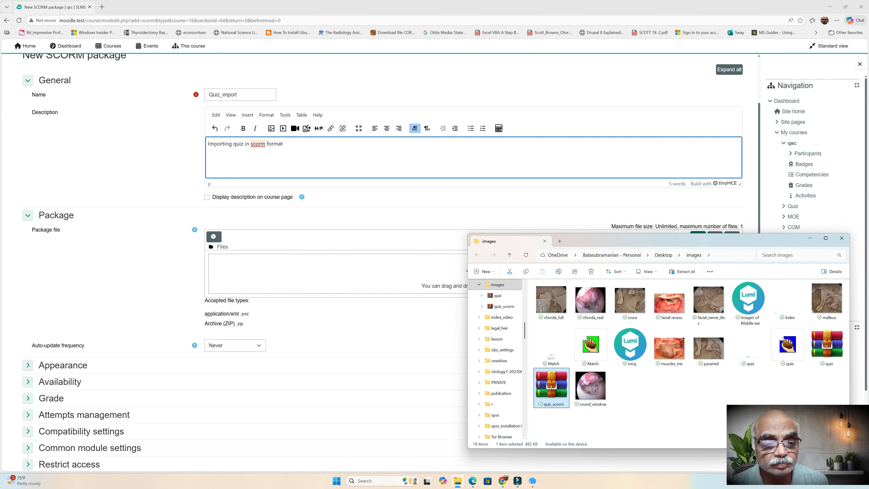
{"action": "left_click_drag", "start_coordinate": [551, 386], "coordinate": [407, 279]}
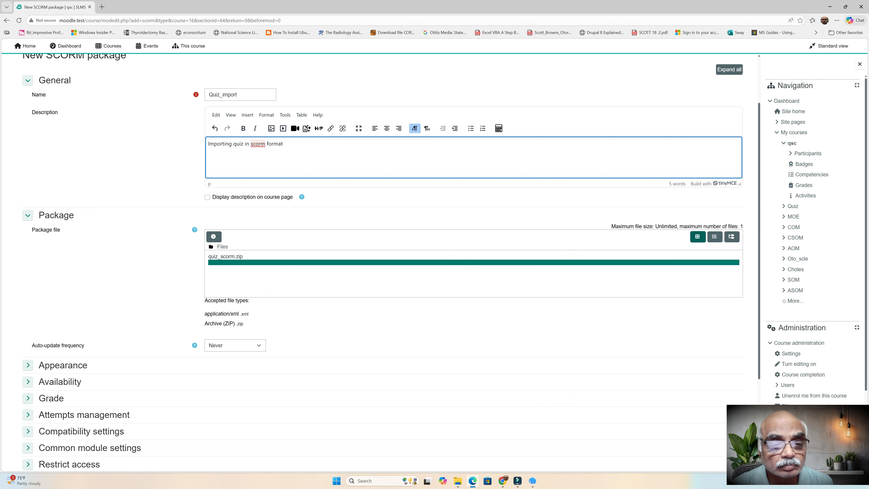
Step: Review the package's grade and availability settings, keep them as they are, and save and display the activity
{"action": "scroll", "coordinate": [376, 260], "scroll_direction": "down", "scroll_amount": 4}
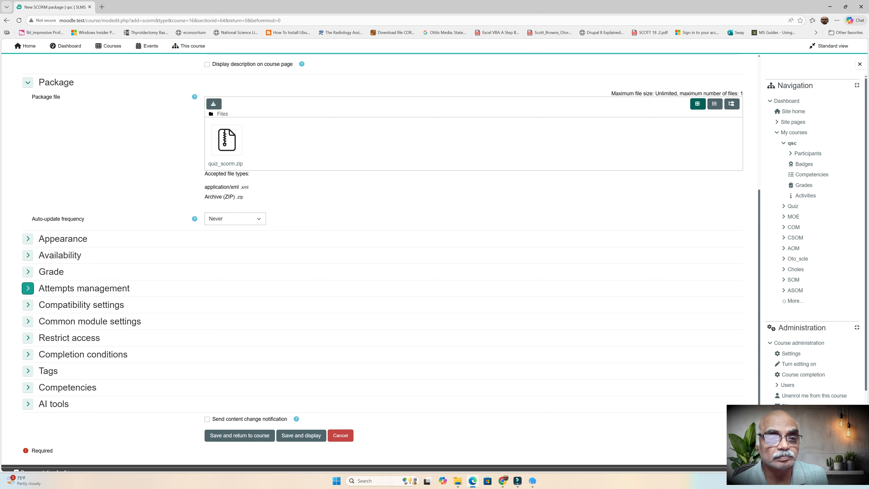
{"action": "left_click", "coordinate": [28, 271]}
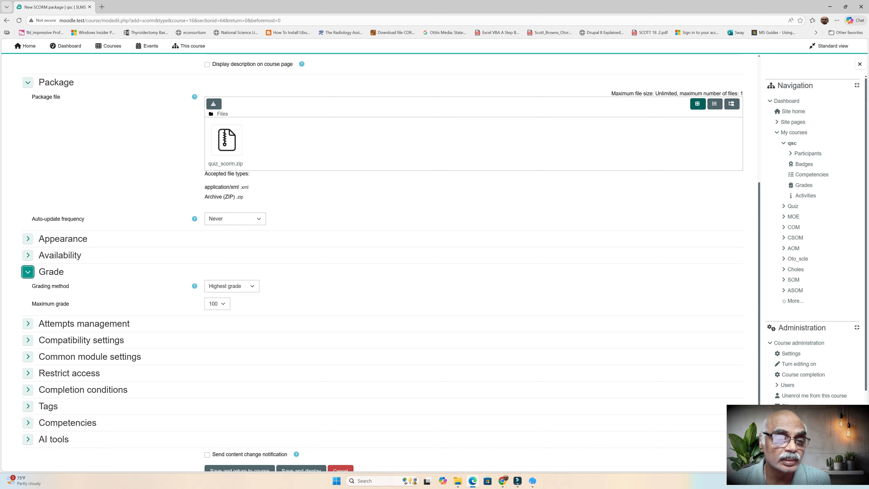
{"action": "scroll", "coordinate": [377, 260], "scroll_direction": "down", "scroll_amount": 1}
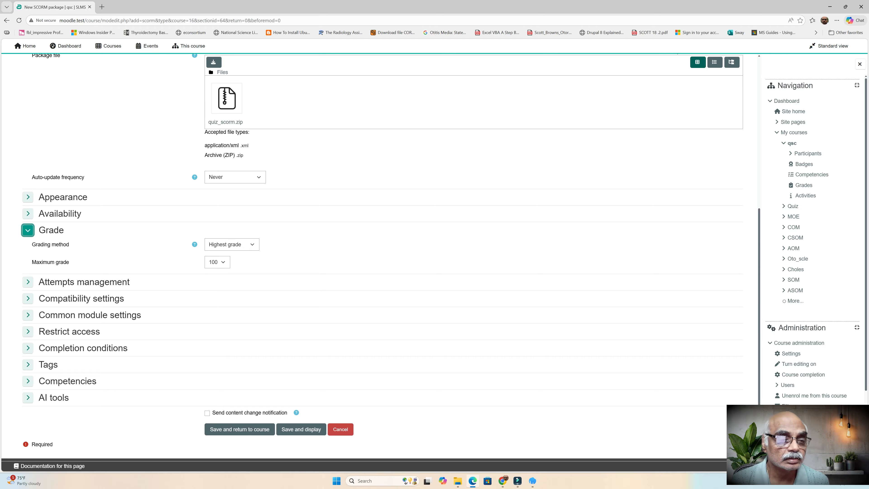
{"action": "left_click", "coordinate": [28, 213]}
{"action": "scroll", "coordinate": [27, 213], "scroll_direction": "down", "scroll_amount": 1}
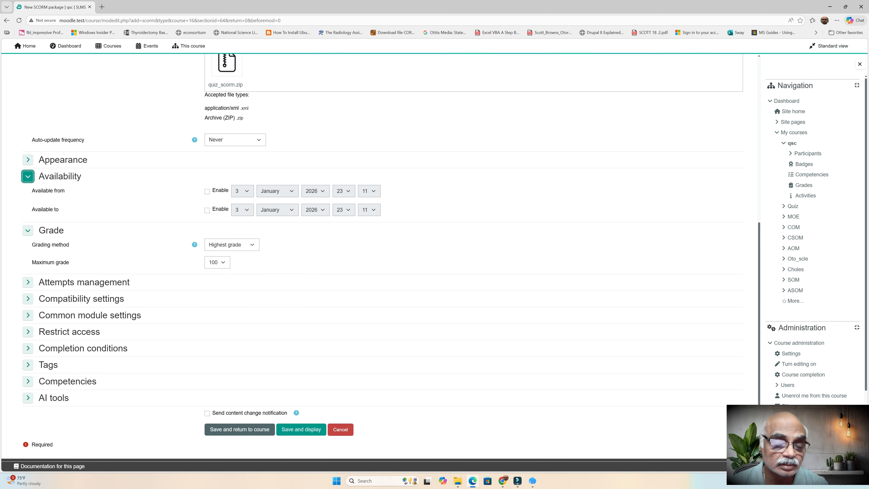
{"action": "left_click", "coordinate": [301, 429]}
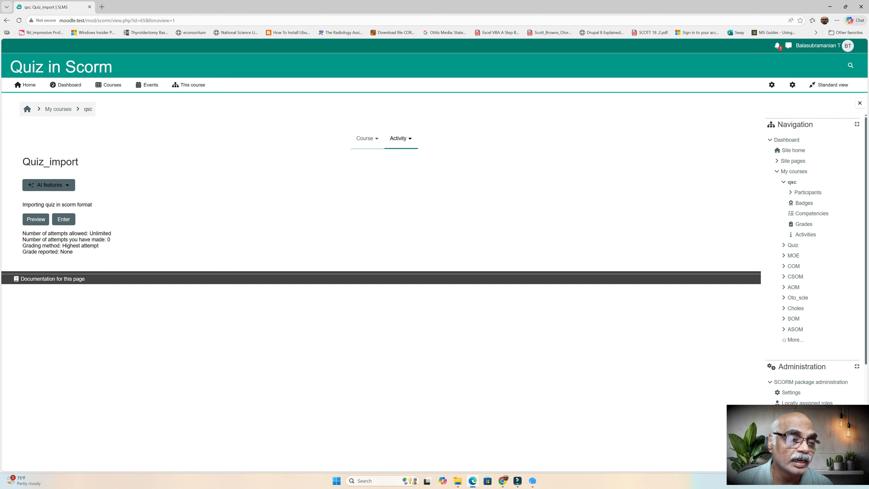
Step: Enter the Quiz_import activity, look through the first question's image, and return to the start of the quiz
{"action": "left_click", "coordinate": [64, 219]}
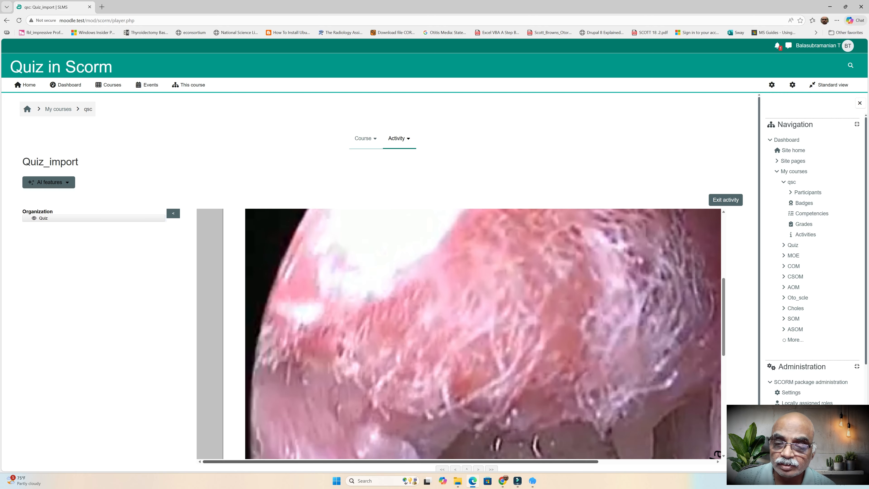
{"action": "scroll", "coordinate": [459, 334], "scroll_direction": "right", "scroll_amount": 1}
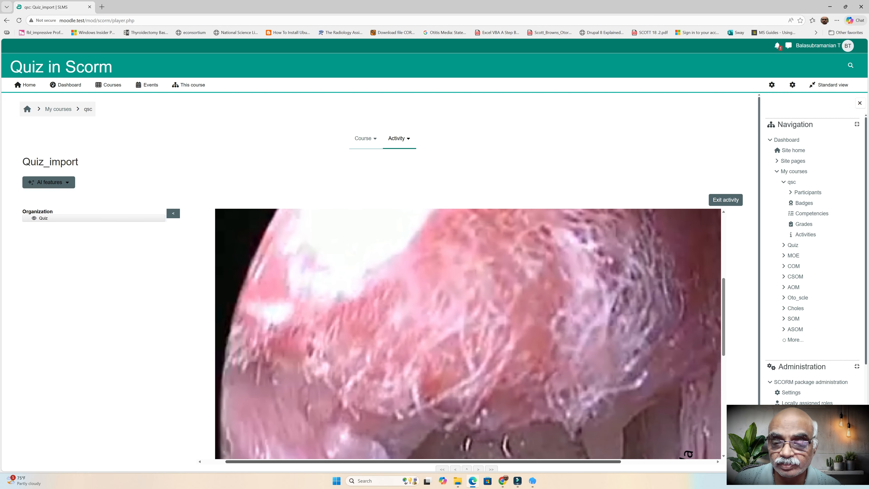
{"action": "scroll", "coordinate": [458, 334], "scroll_direction": "right", "scroll_amount": 4}
{"action": "scroll", "coordinate": [459, 334], "scroll_direction": "down", "scroll_amount": 2}
{"action": "scroll", "coordinate": [458, 334], "scroll_direction": "down", "scroll_amount": 5}
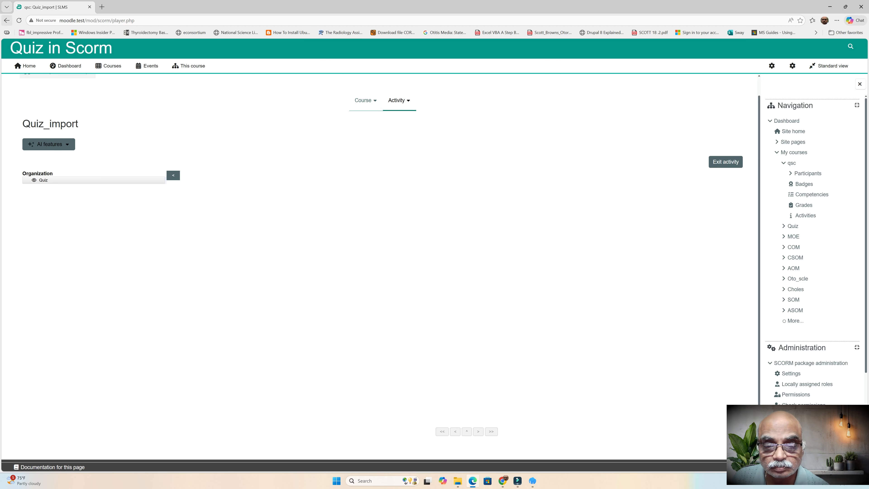
{"action": "left_click", "coordinate": [7, 20]}
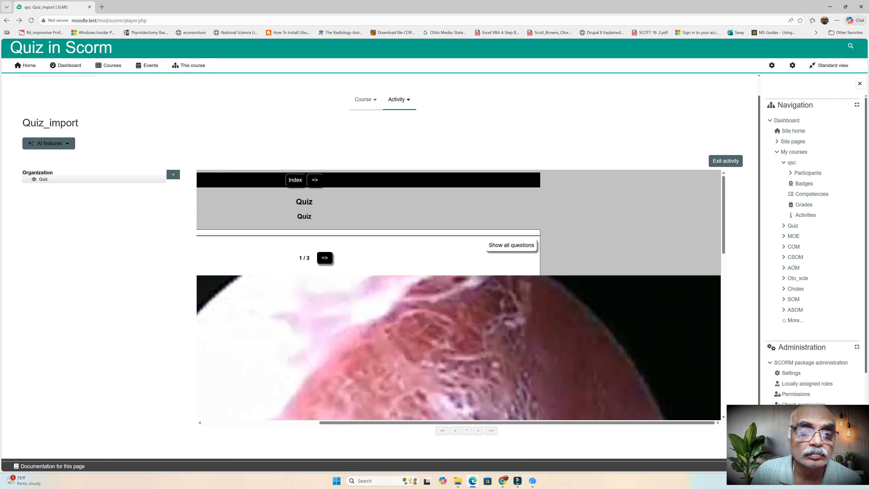
Step: Answer the second quiz question about the cause of hoarseness with Voice abuse and exit the activity
{"action": "left_click", "coordinate": [324, 258]}
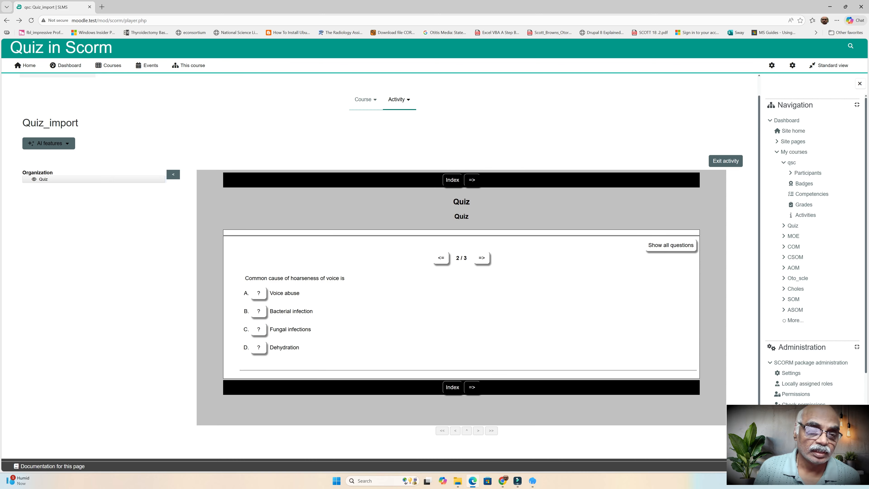
{"action": "left_click", "coordinate": [259, 292]}
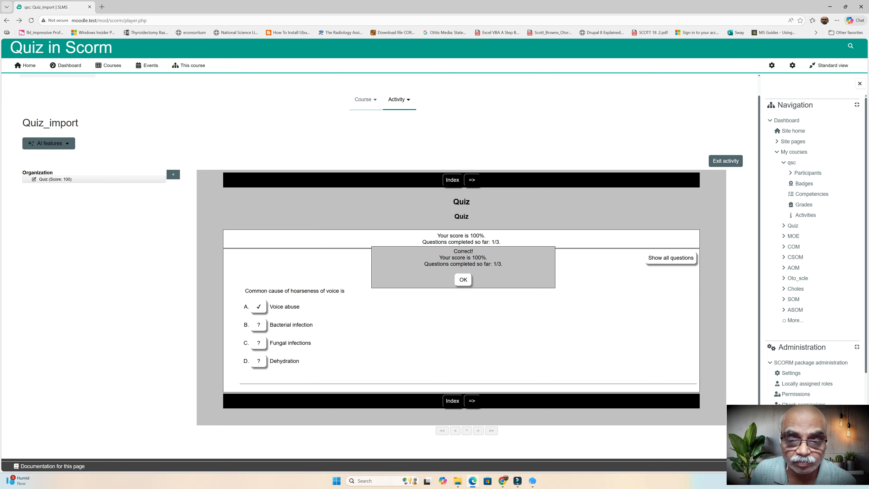
{"action": "left_click", "coordinate": [726, 161]}
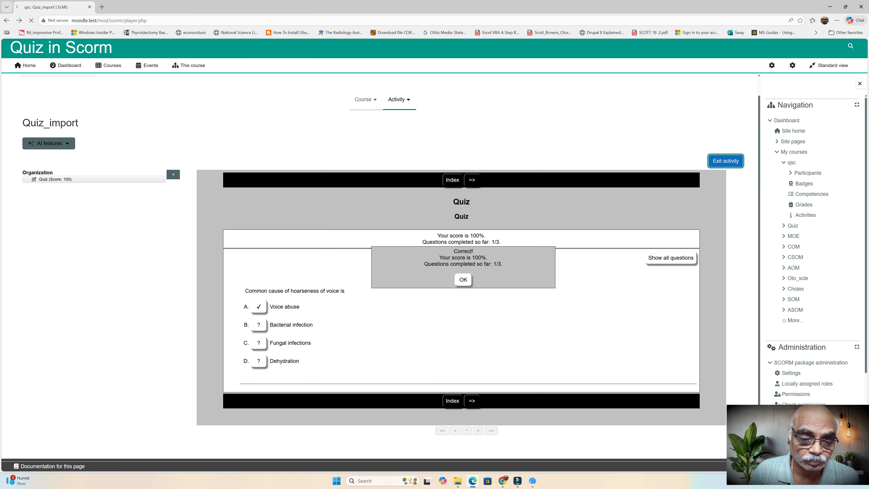